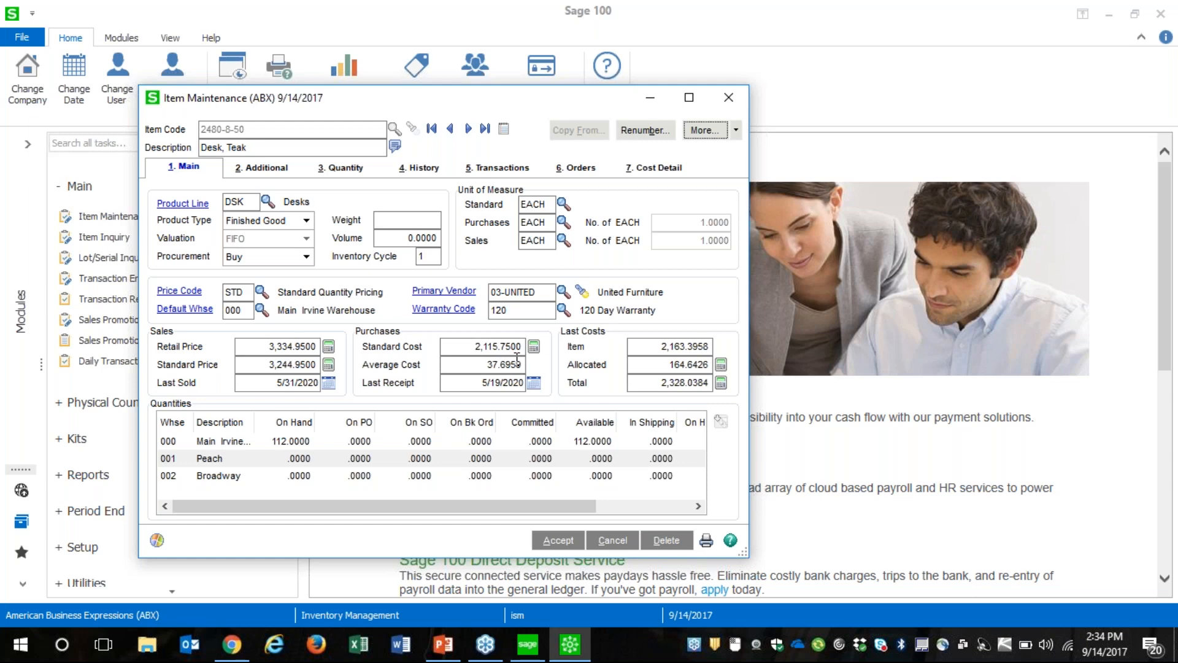
# Open the pricing maintenance of item 2480-8-50, bring up Item Pricing for price level A and view the available pricing methods
pyautogui.click(736, 130)
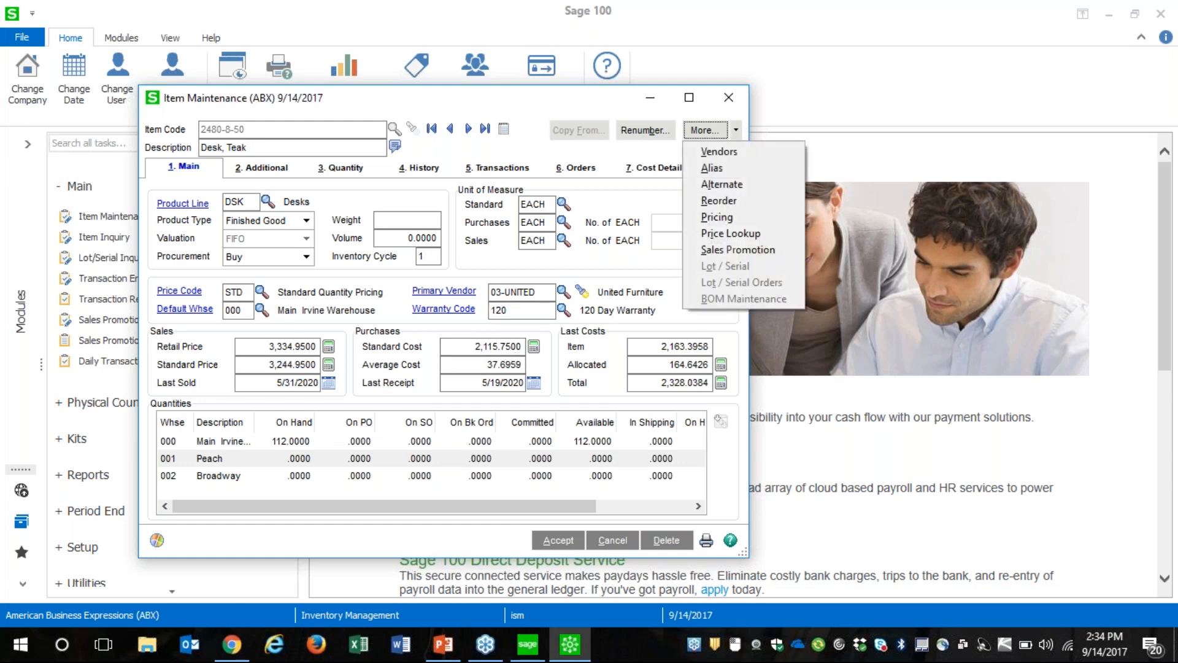
pyautogui.click(728, 215)
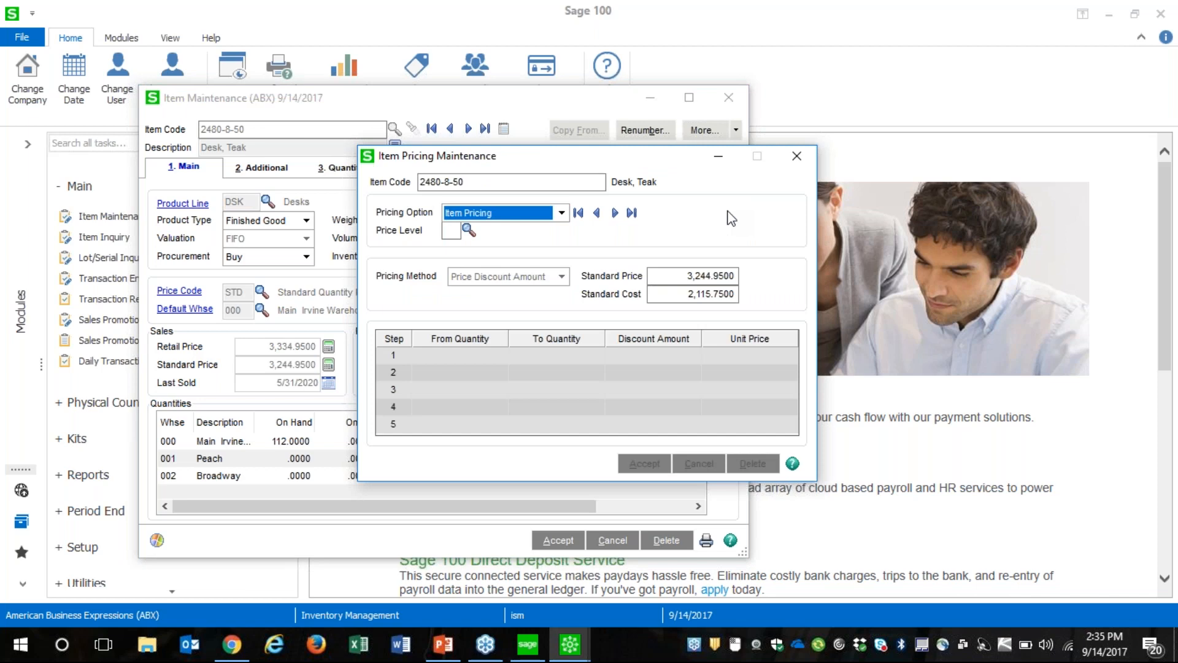
pyautogui.click(561, 213)
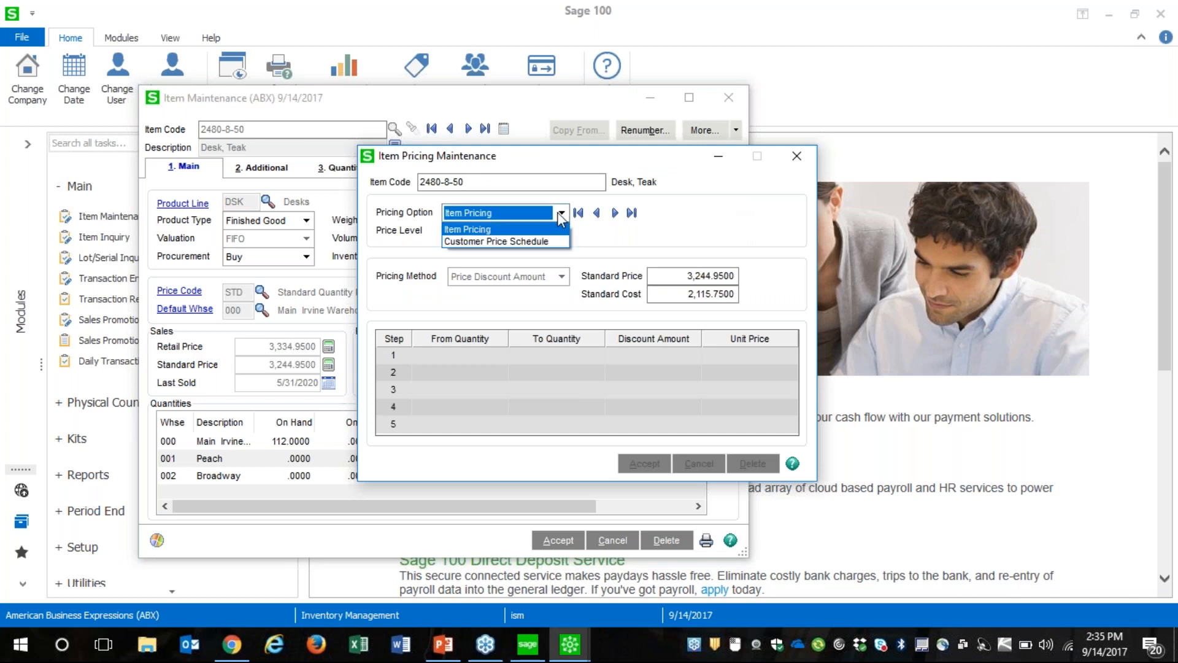
pyautogui.click(561, 216)
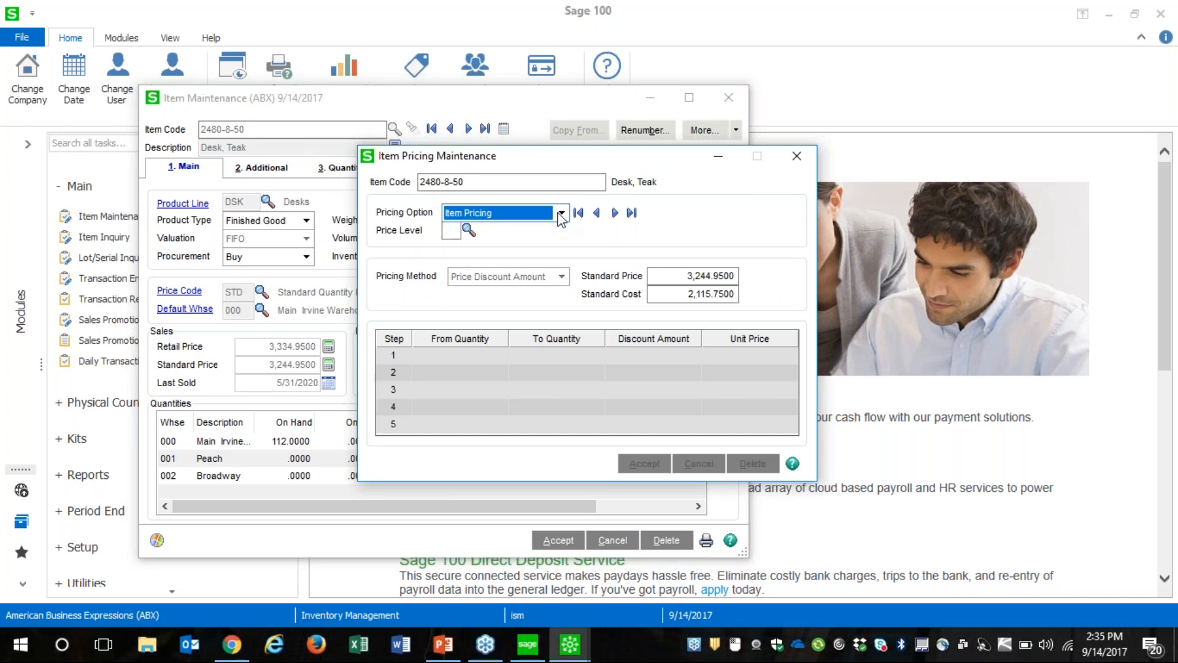
pyautogui.click(457, 231)
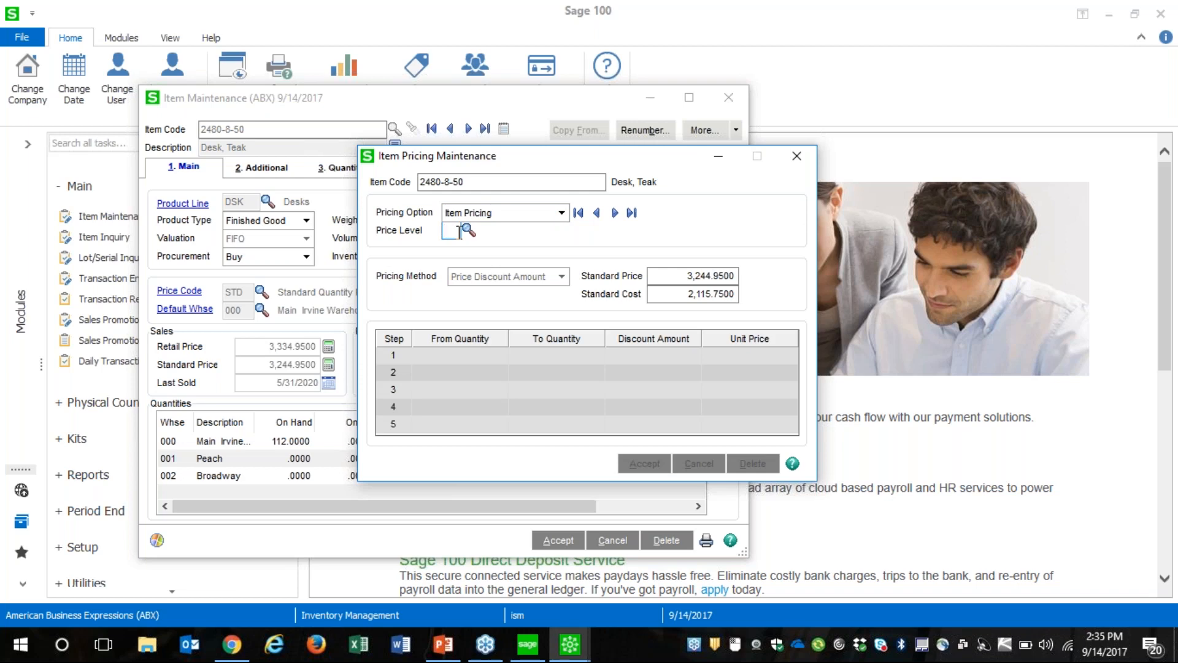
pyautogui.write('A')
pyautogui.press('Tab')
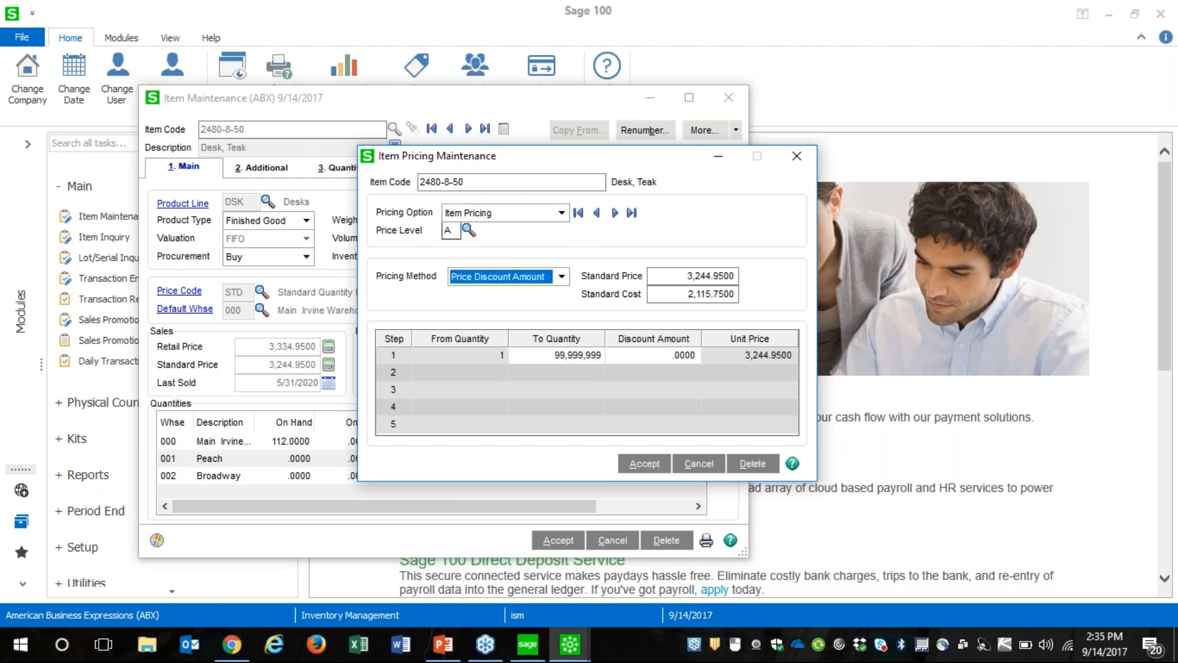
pyautogui.click(565, 276)
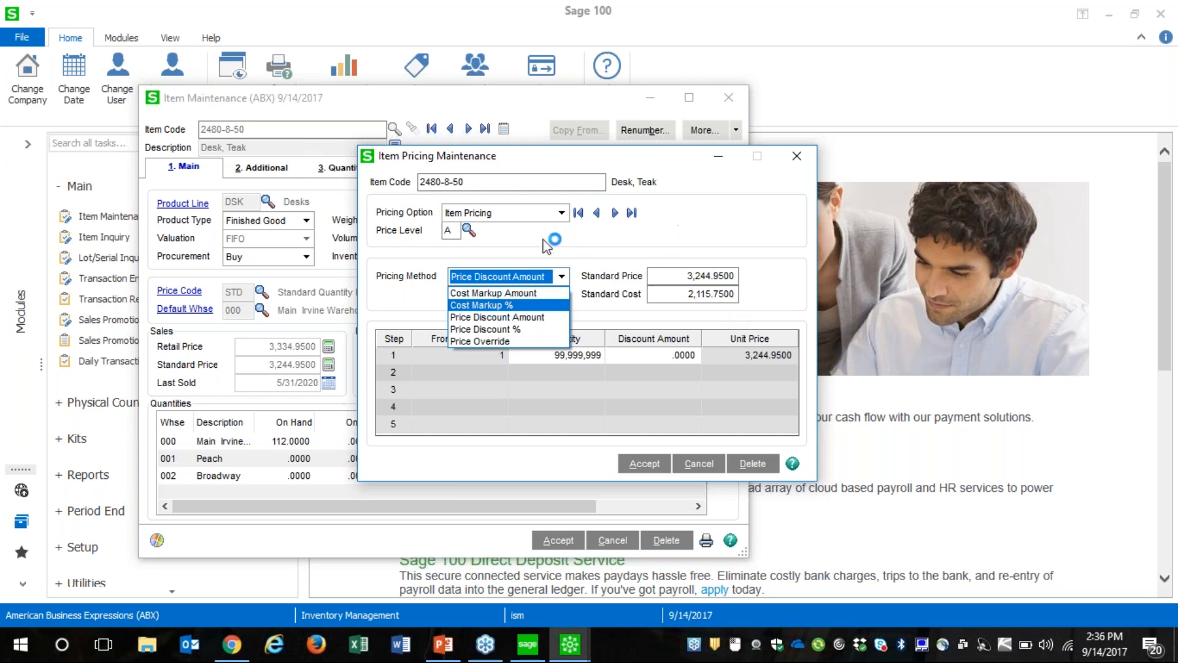
# Switch the pricing option to Customer Price Schedule, and close the item pricing and Item Maintenance windows
pyautogui.click(559, 219)
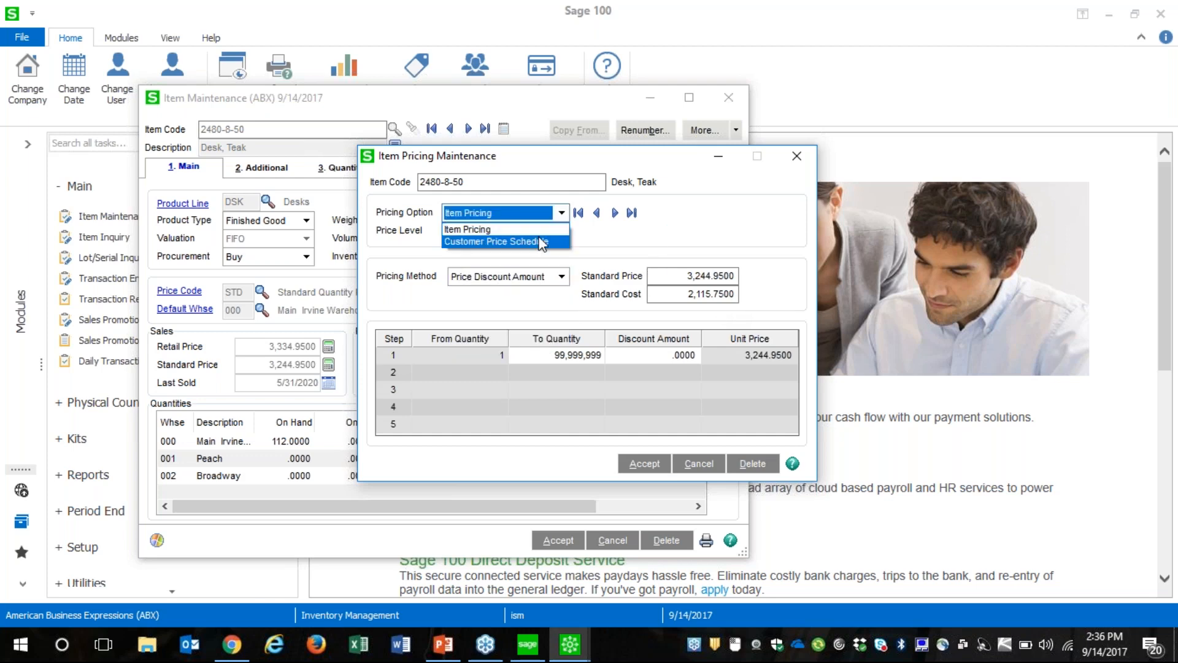
pyautogui.click(541, 240)
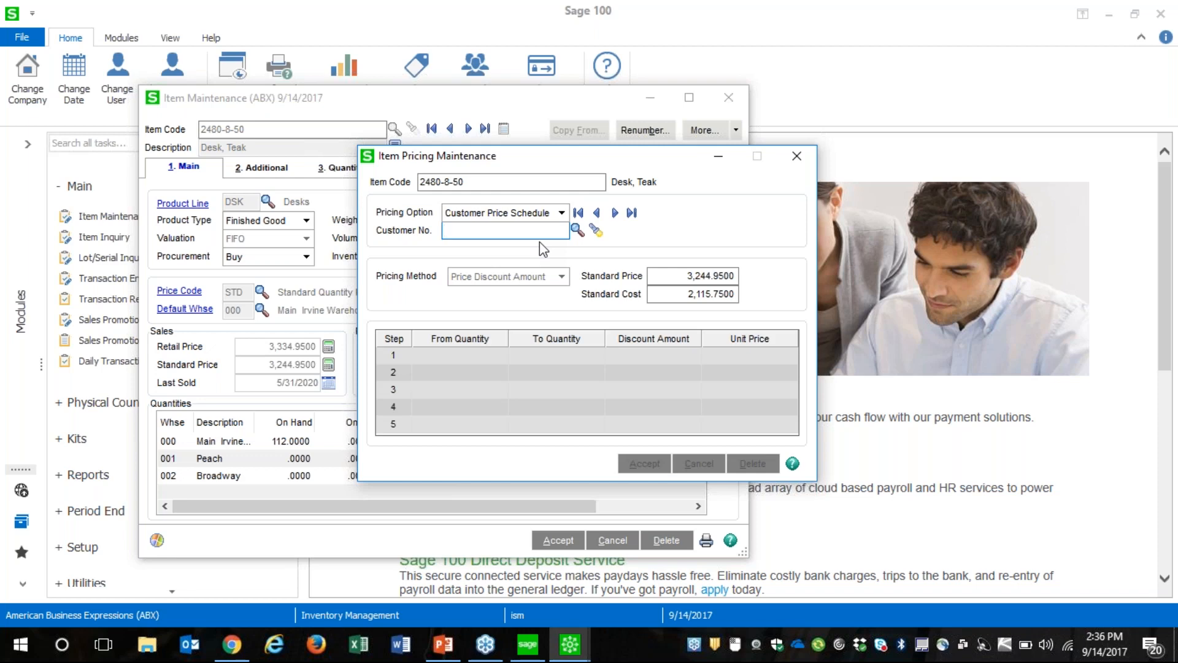
pyautogui.click(802, 153)
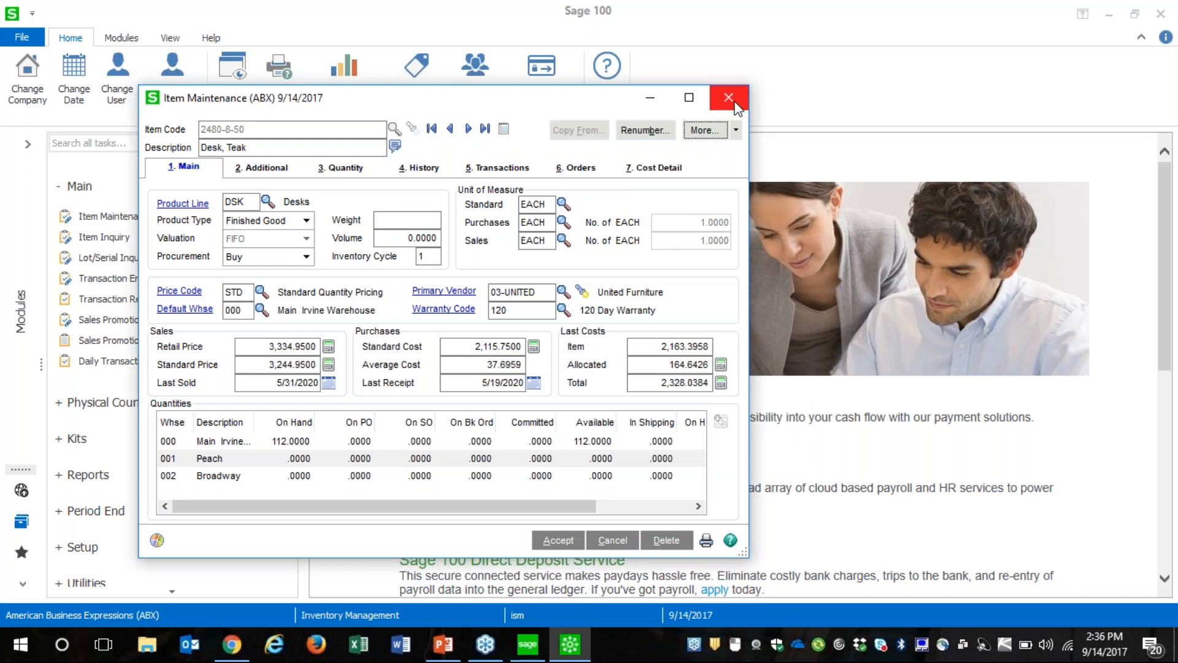
pyautogui.click(755, 97)
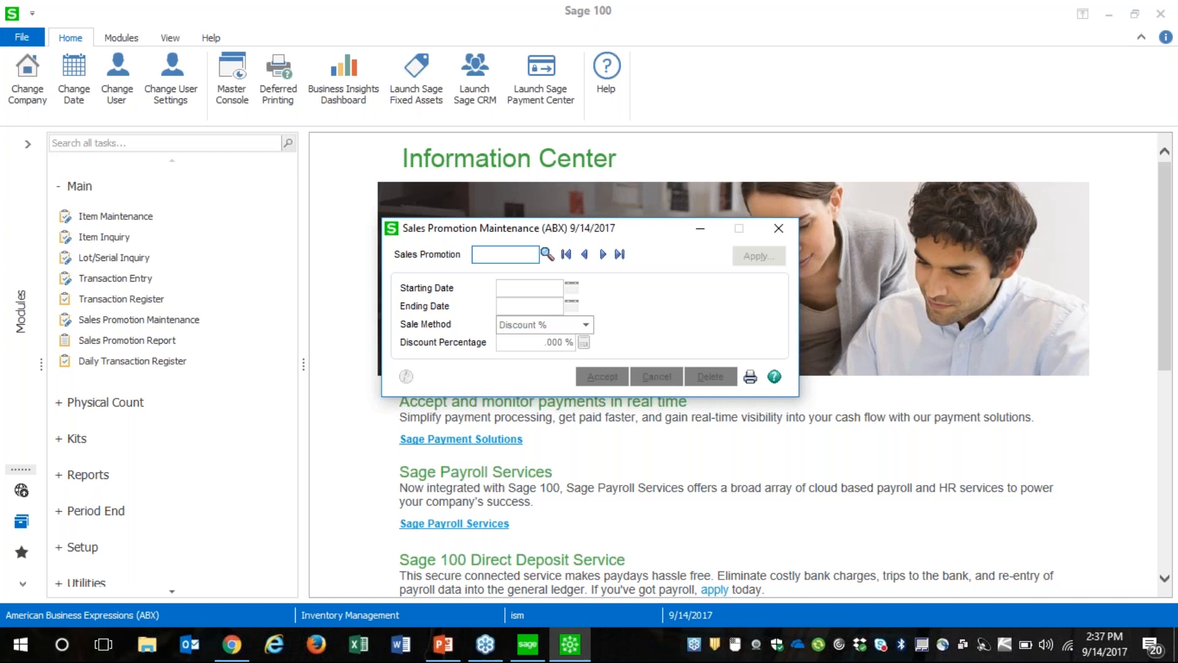
# Set up the sales promotion 4THOFJULY with a starting date of 7/4/2017 and Sale Price as the sale method
pyautogui.write('4THOFJULY')
pyautogui.press('Tab')
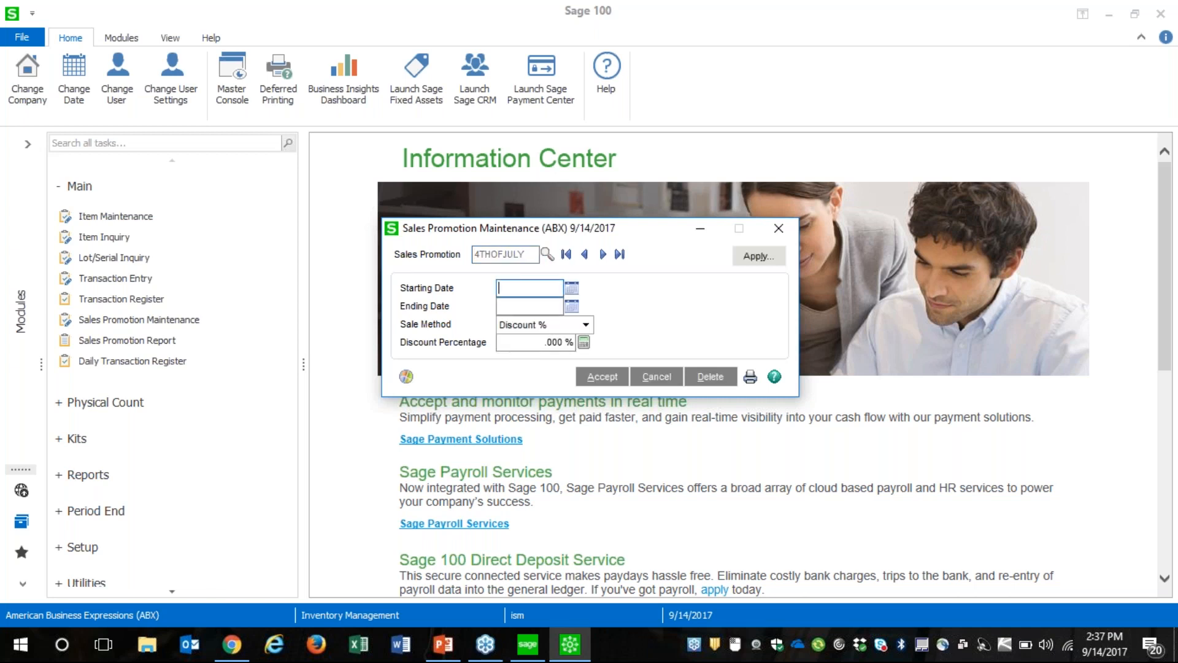
pyautogui.click(572, 289)
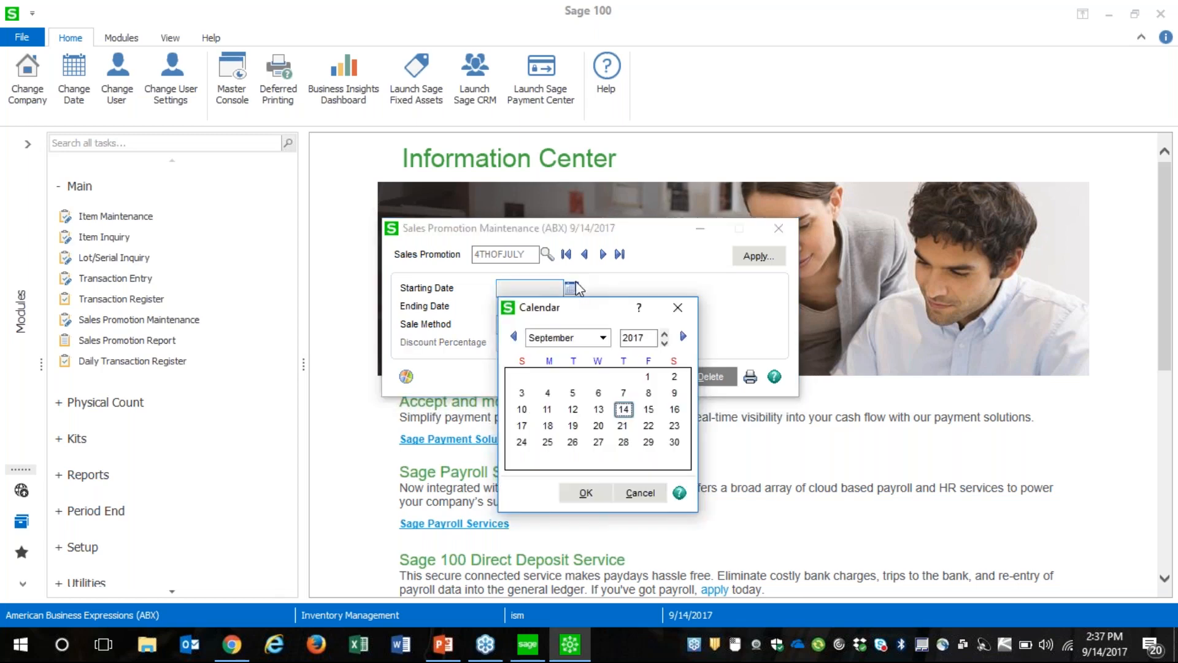
pyautogui.click(602, 337)
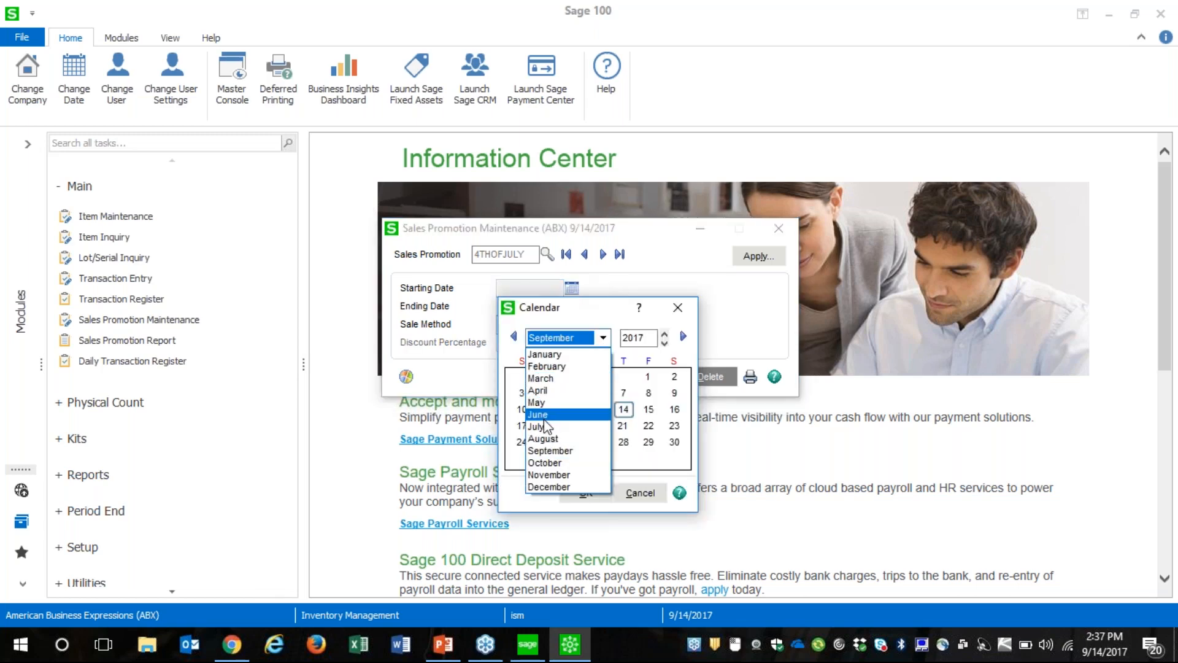
pyautogui.click(539, 426)
pyautogui.doubleClick(571, 394)
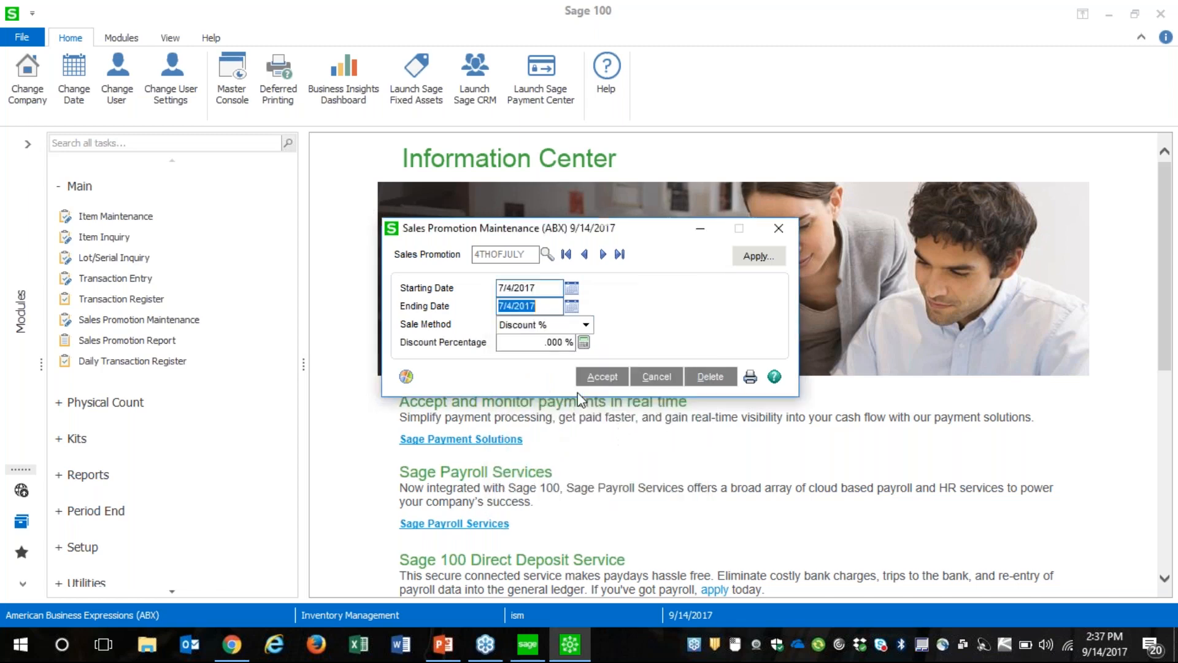
pyautogui.click(587, 325)
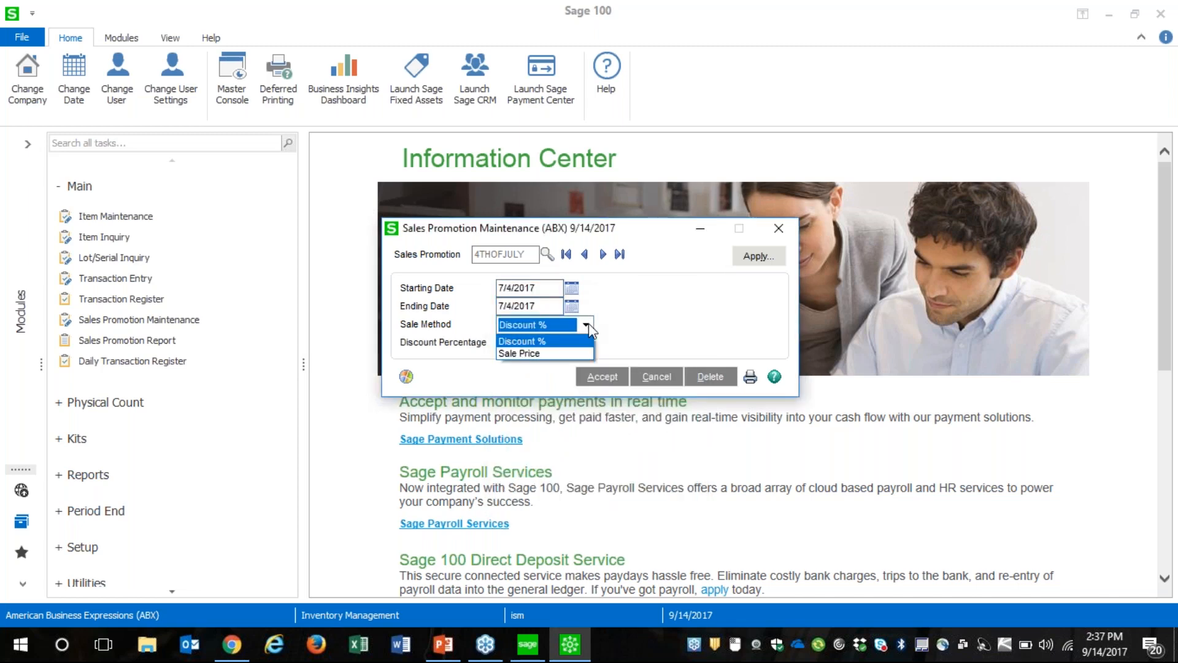
pyautogui.click(566, 353)
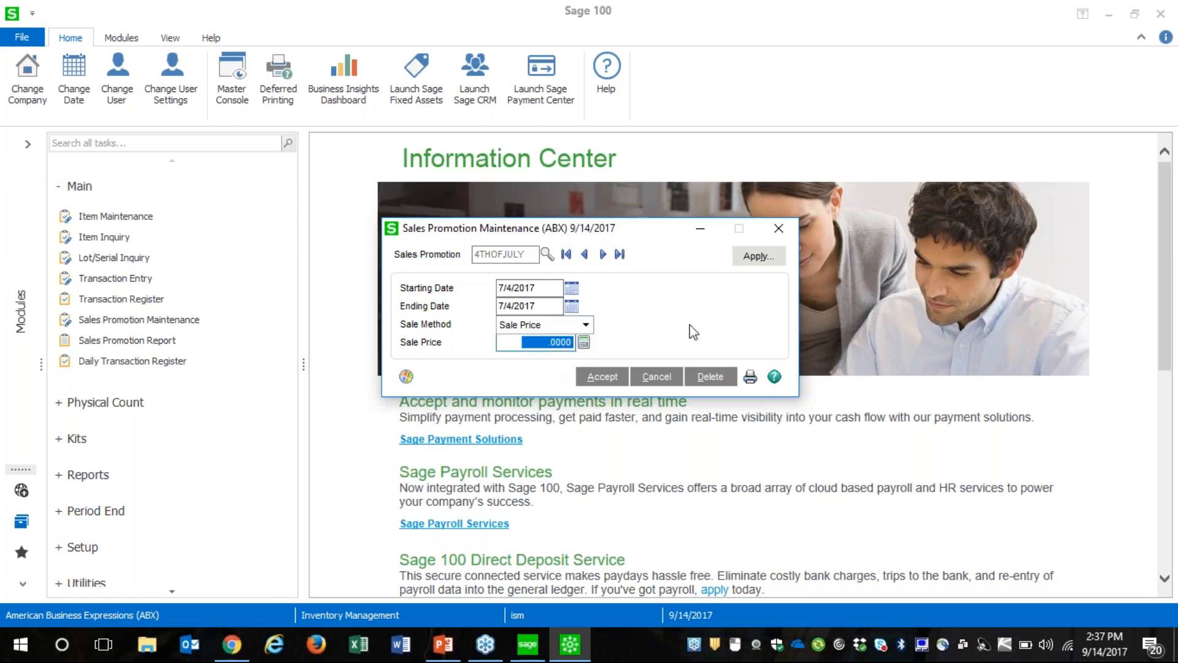
# View the selection criteria for applying the 4THOFJULY promotion to items, and close Sales Promotion Maintenance
pyautogui.click(759, 256)
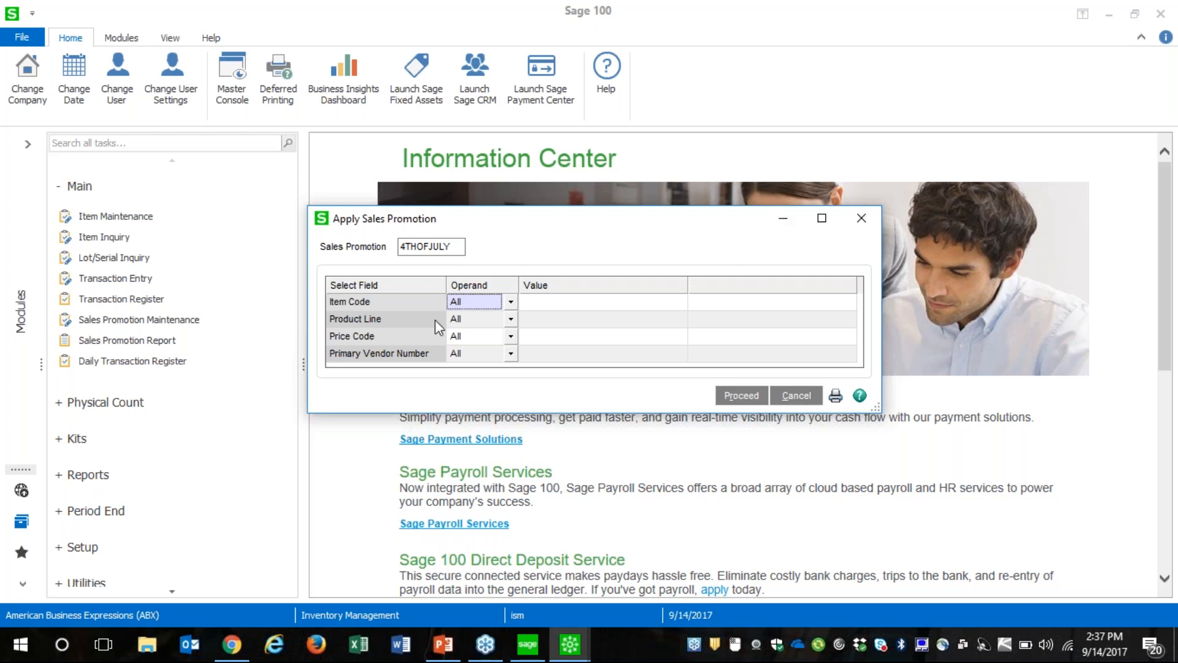
pyautogui.click(862, 218)
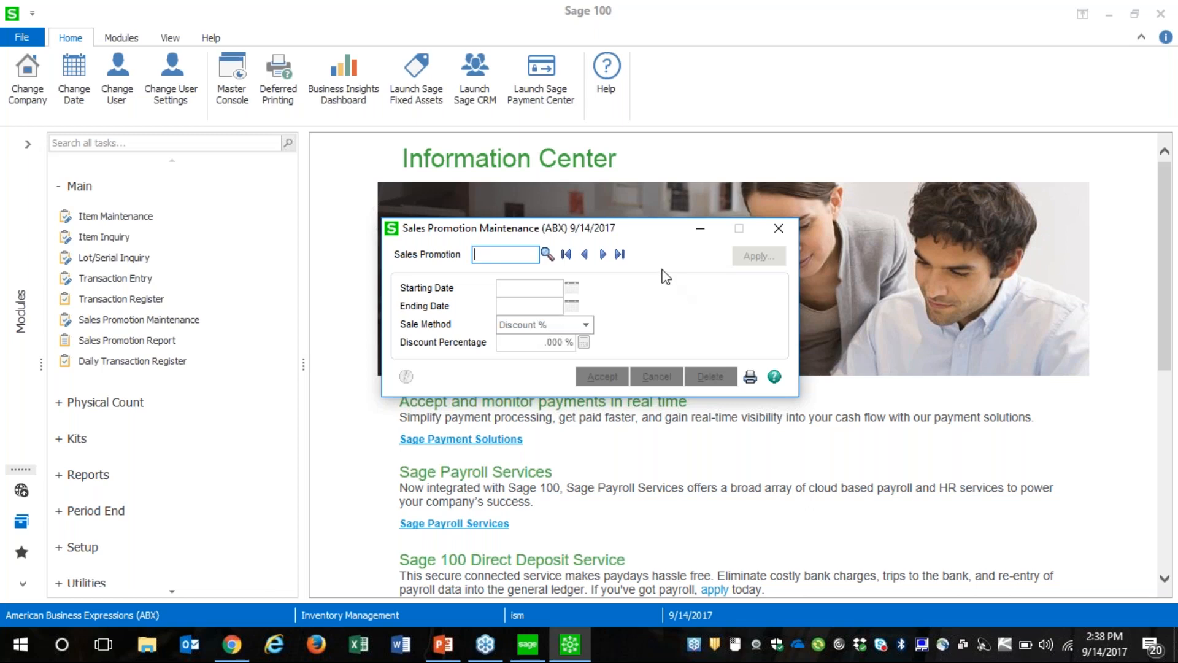
pyautogui.click(789, 235)
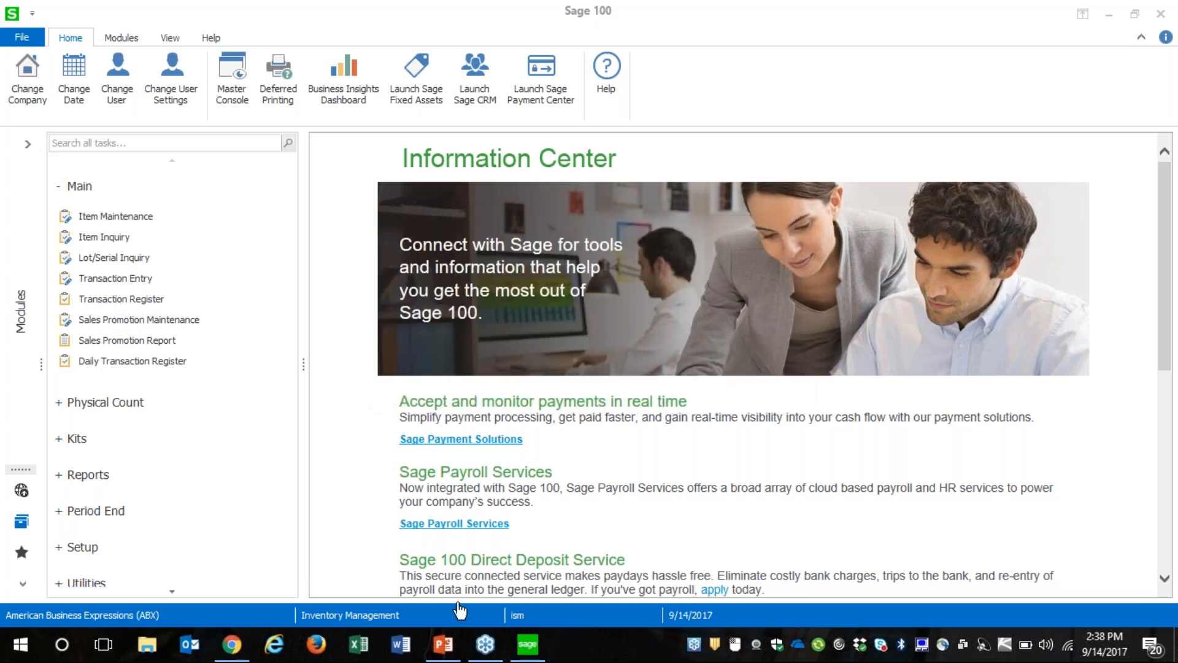
# Check the agenda slide in PowerPoint, return to Sage 100 and try to open Sales Kit Maintenance
pyautogui.click(442, 654)
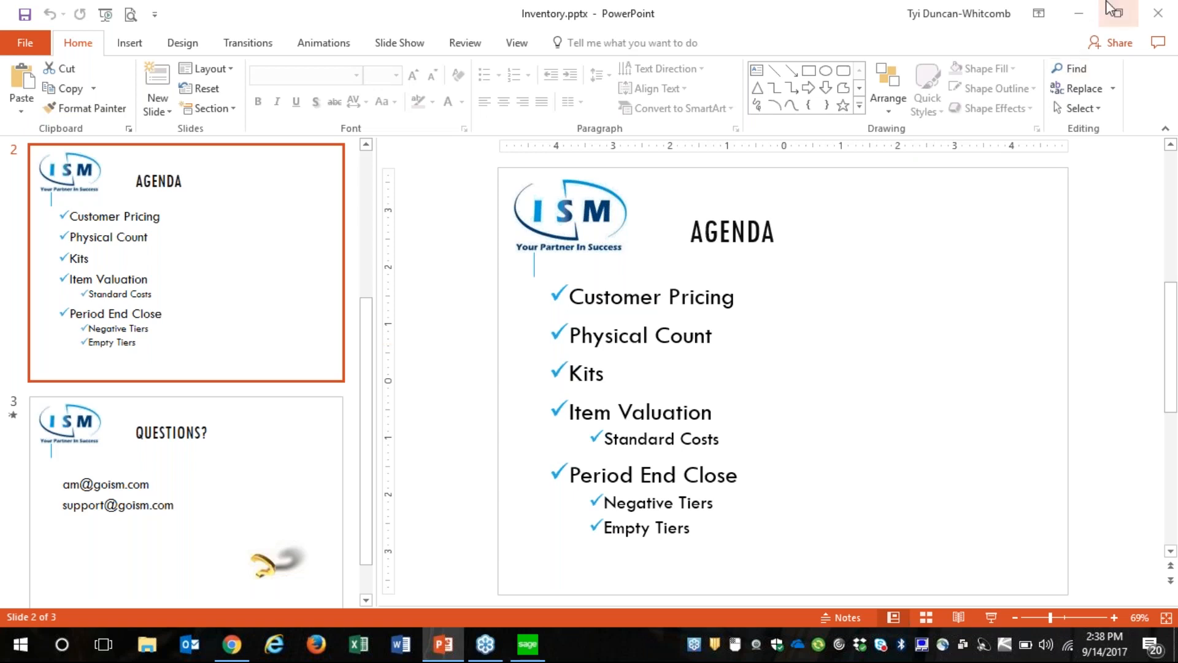
pyautogui.click(1079, 14)
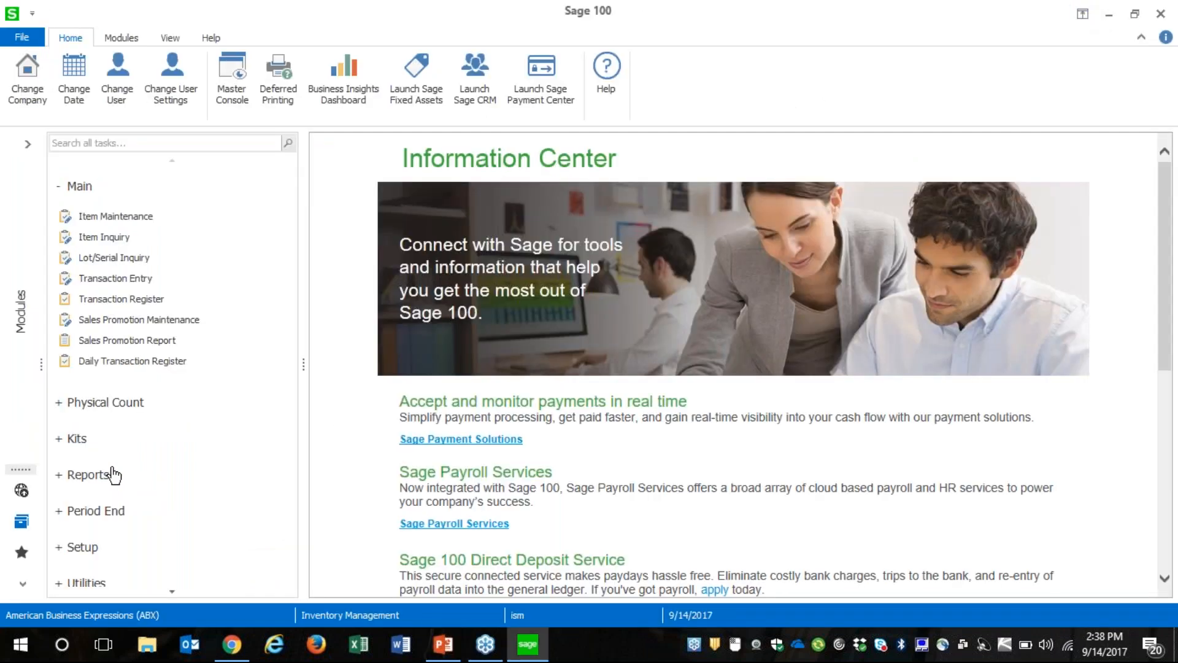
pyautogui.click(77, 440)
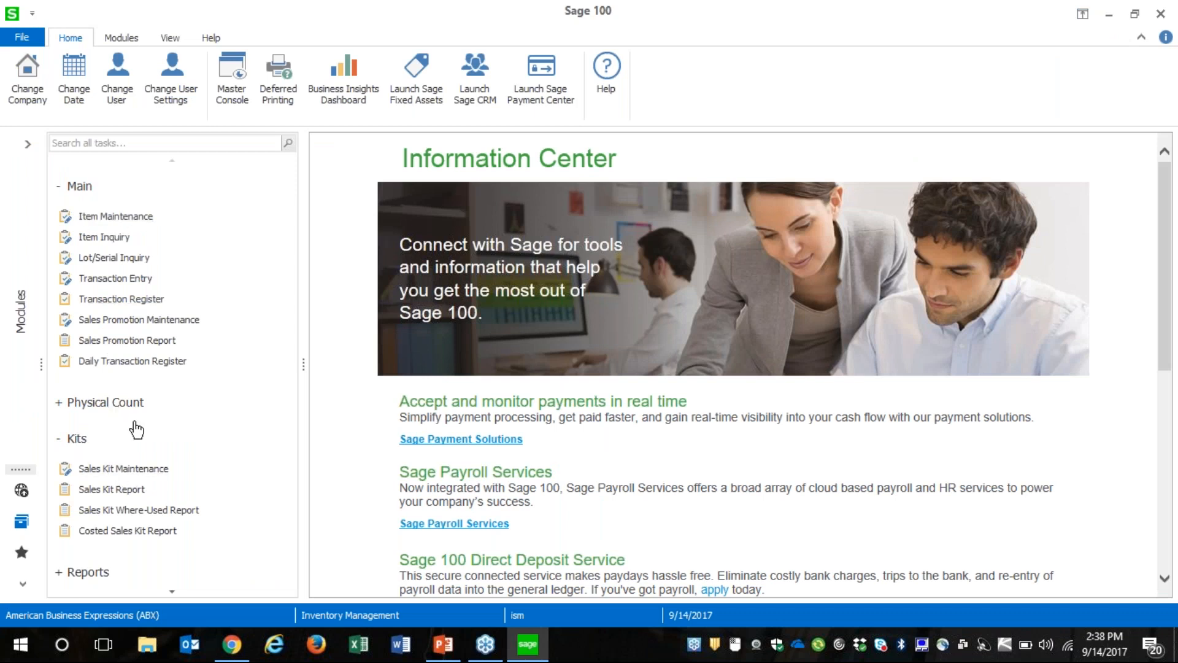
pyautogui.click(123, 472)
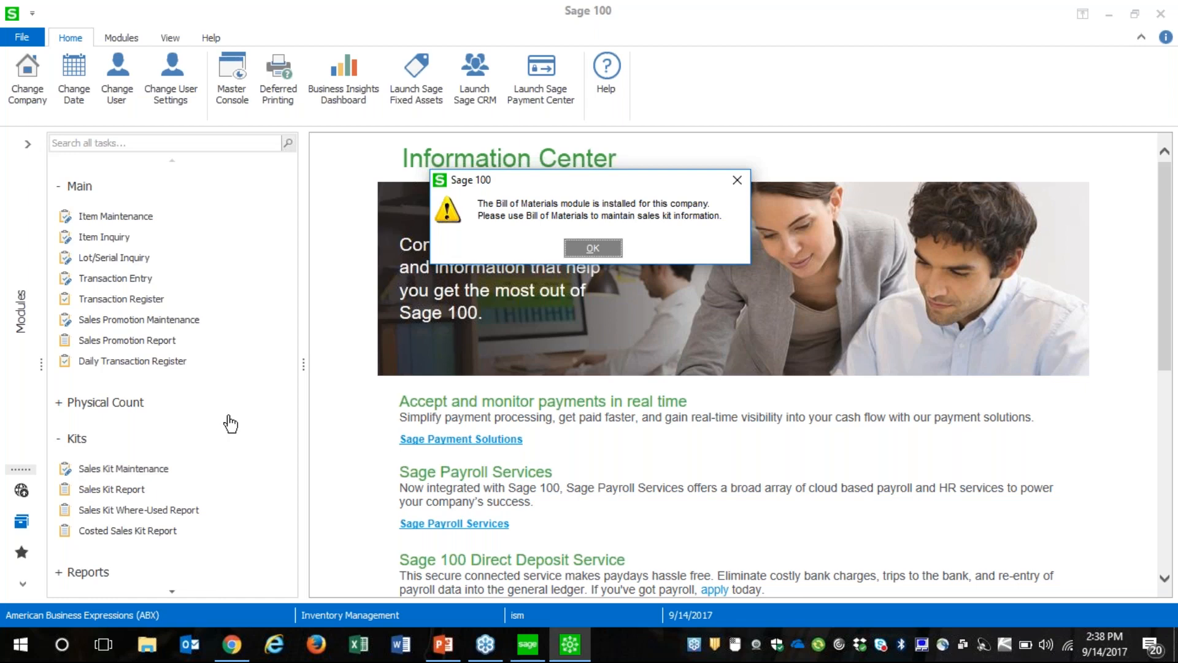
pyautogui.click(740, 180)
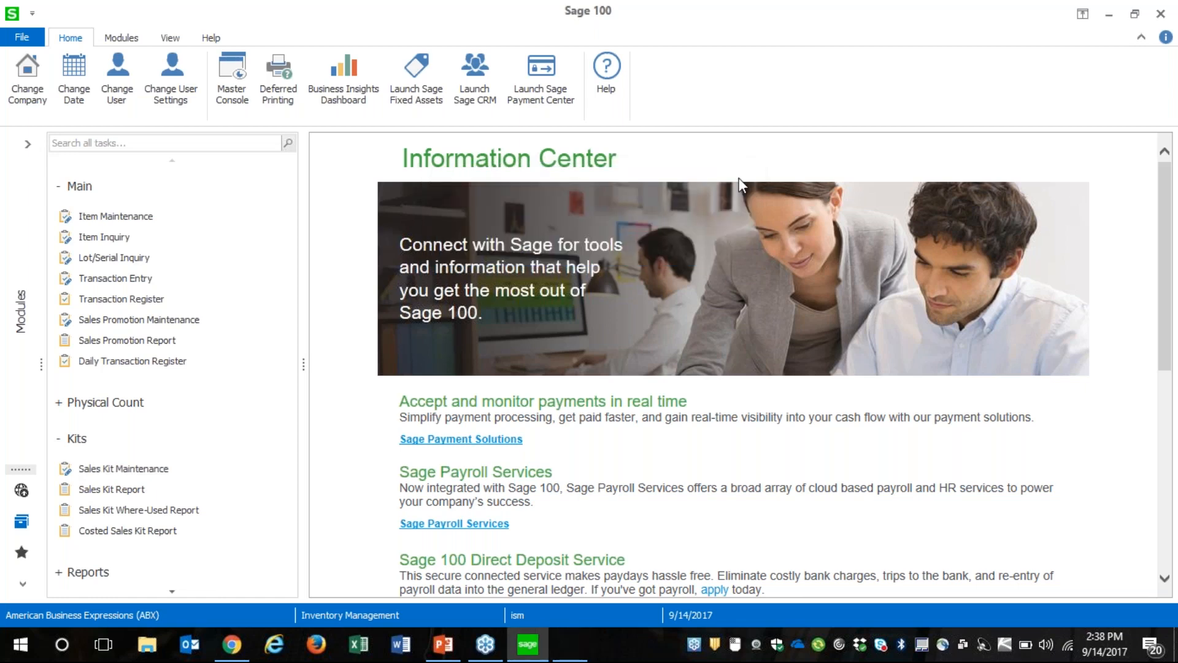
# Switch to the Bill of Materials module, accepting 9/14/2017 as its accounting date
pyautogui.click(21, 347)
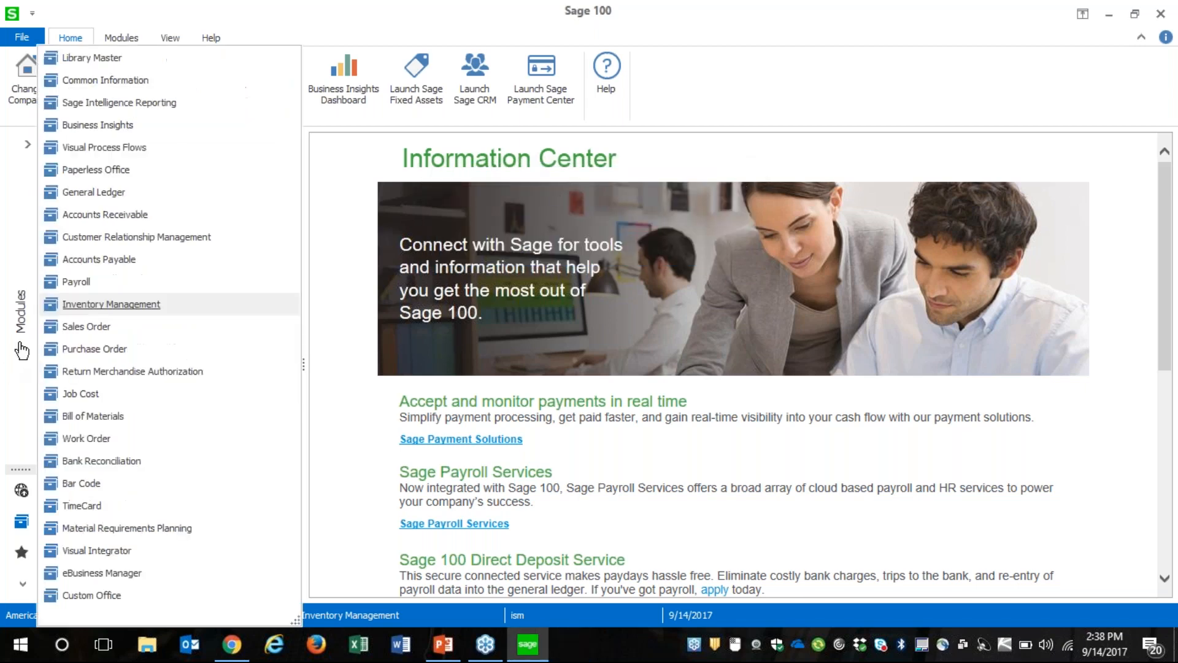
pyautogui.click(93, 421)
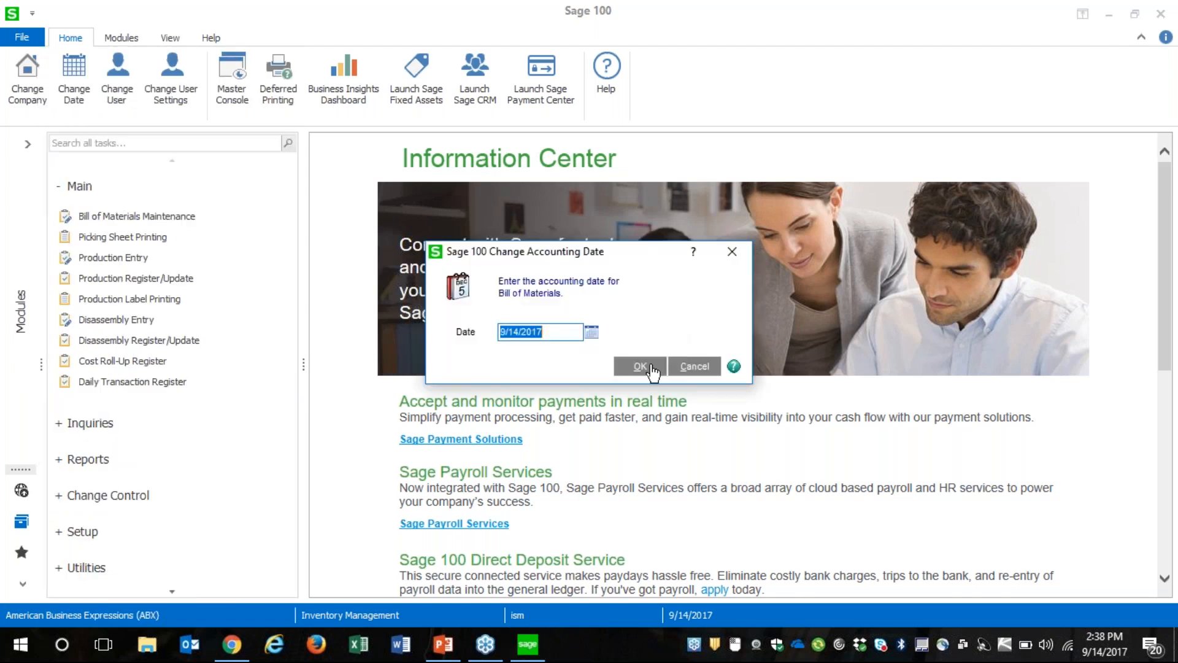
pyautogui.click(651, 368)
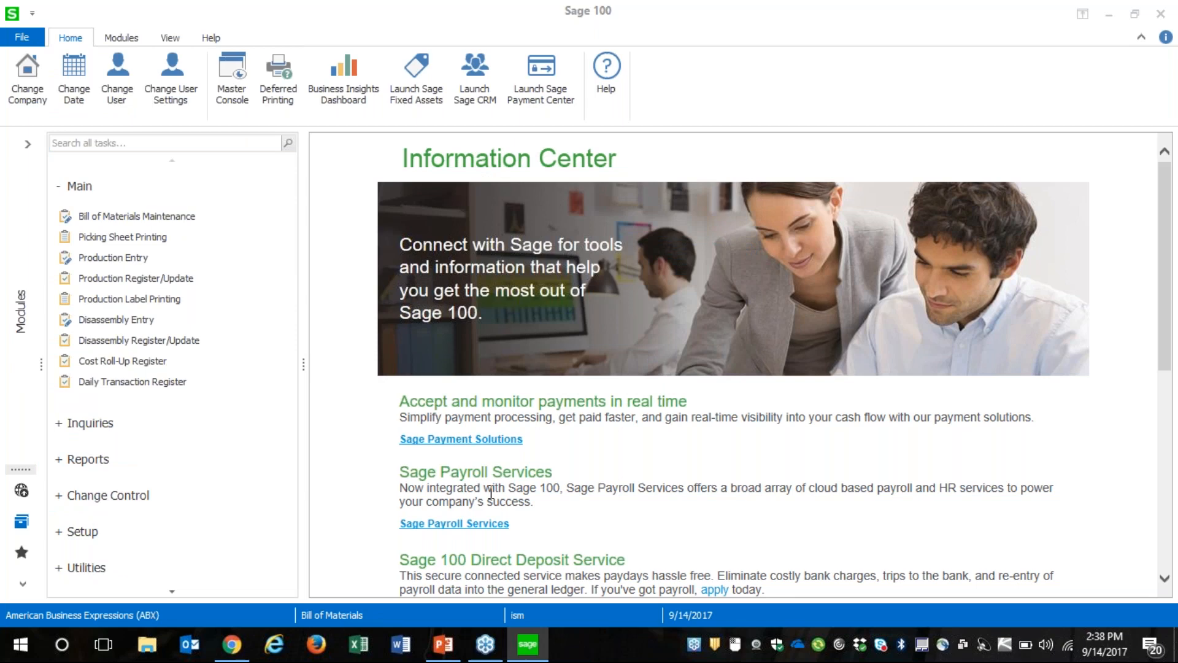
# Open the bill KIT in Bill of Materials Maintenance, review its header and component lines, and close the window
pyautogui.click(136, 216)
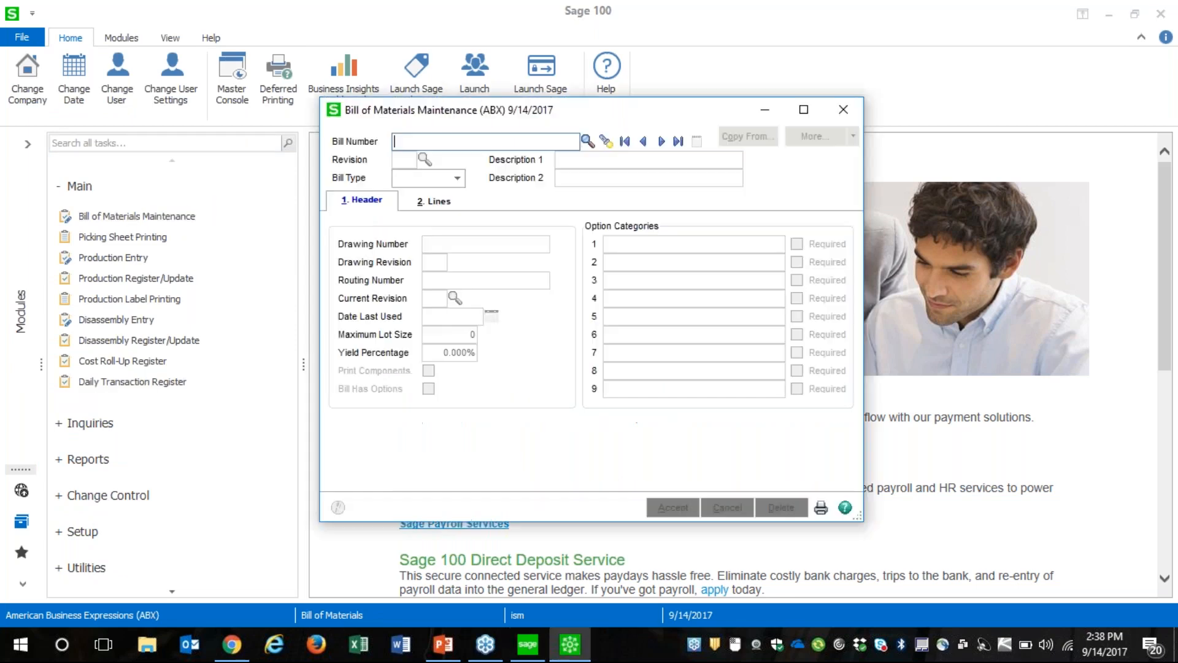
pyautogui.write('KIT')
pyautogui.press('Tab')
pyautogui.press('Tab')
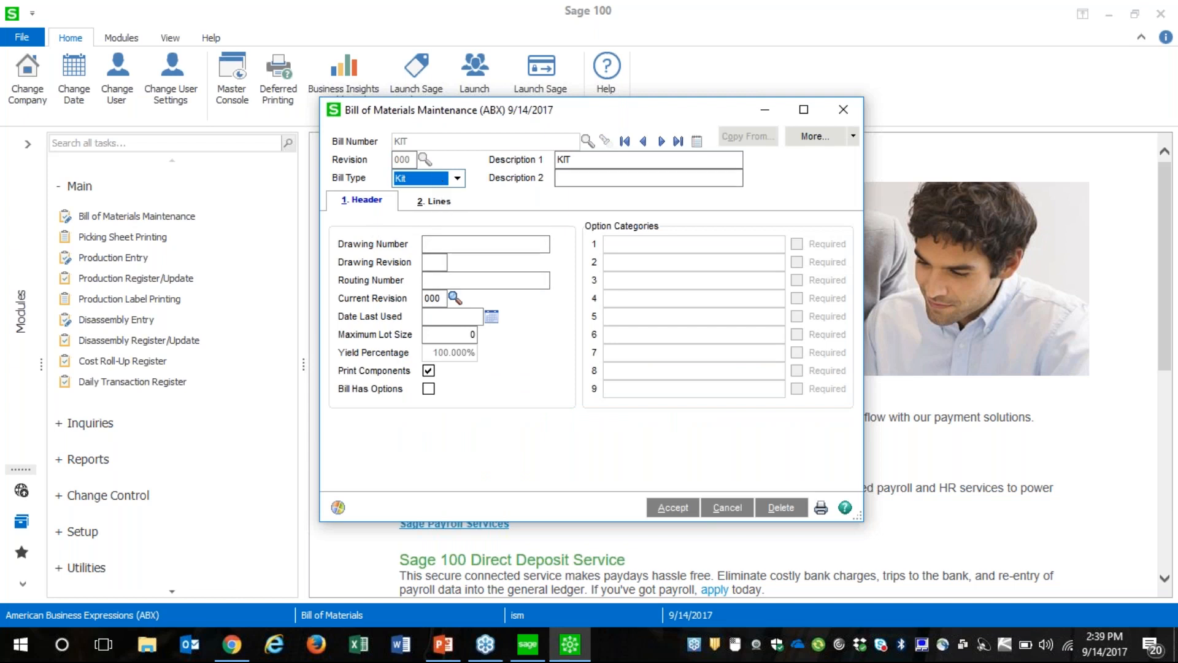
pyautogui.click(587, 160)
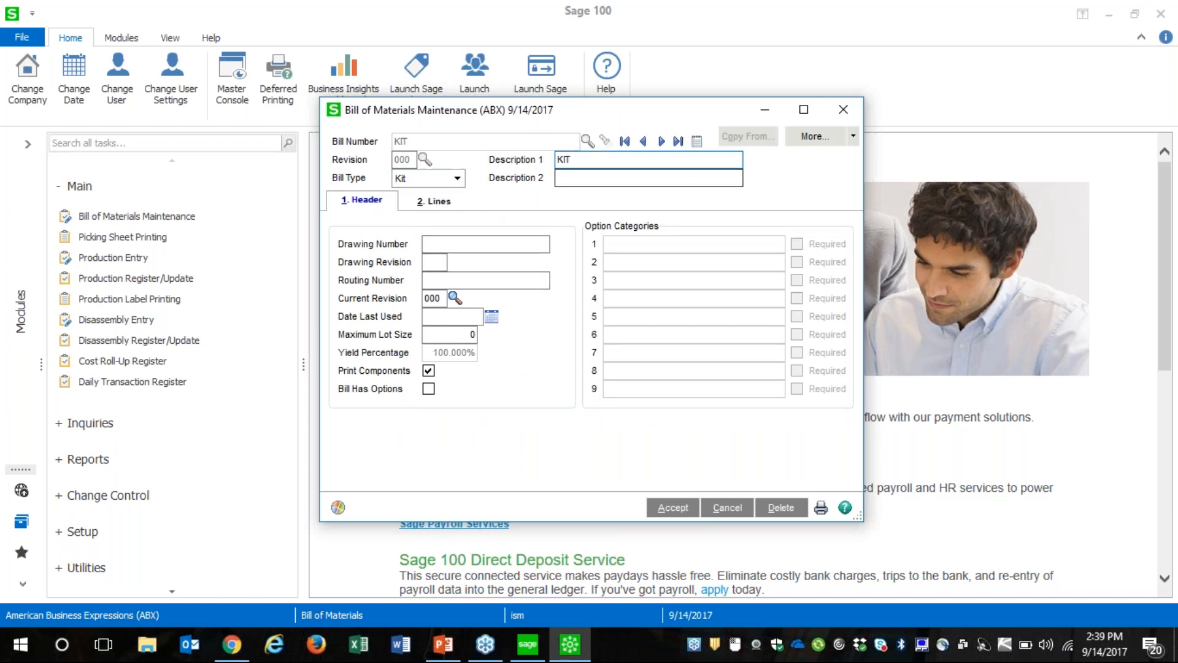
pyautogui.click(437, 203)
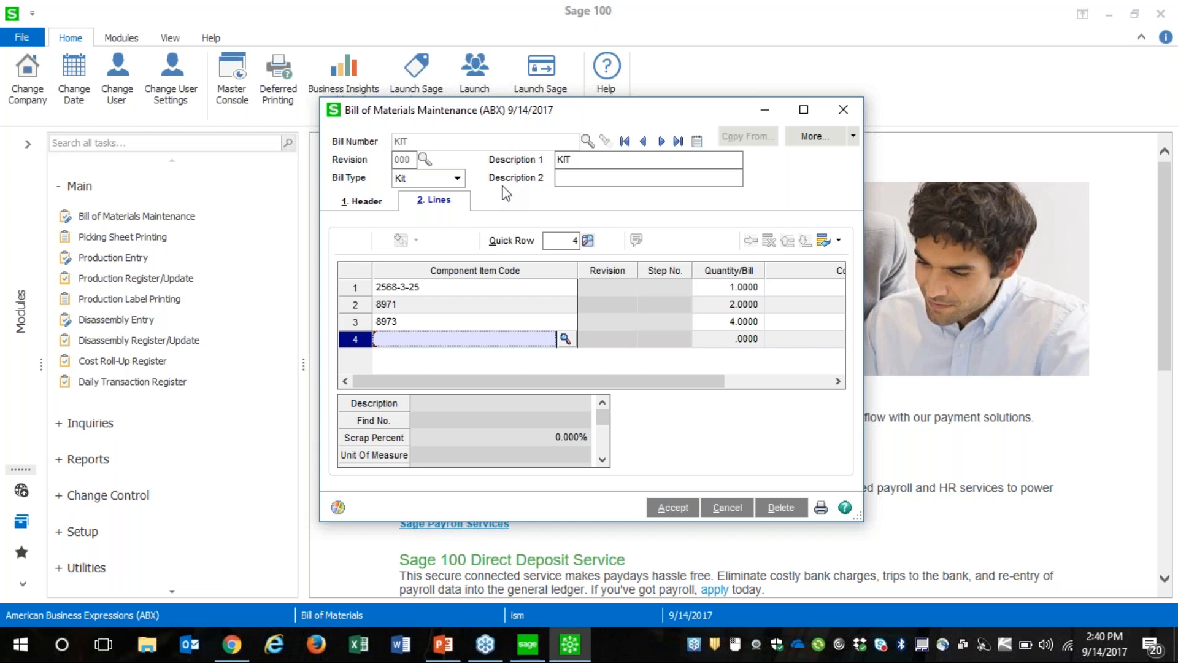
pyautogui.click(844, 109)
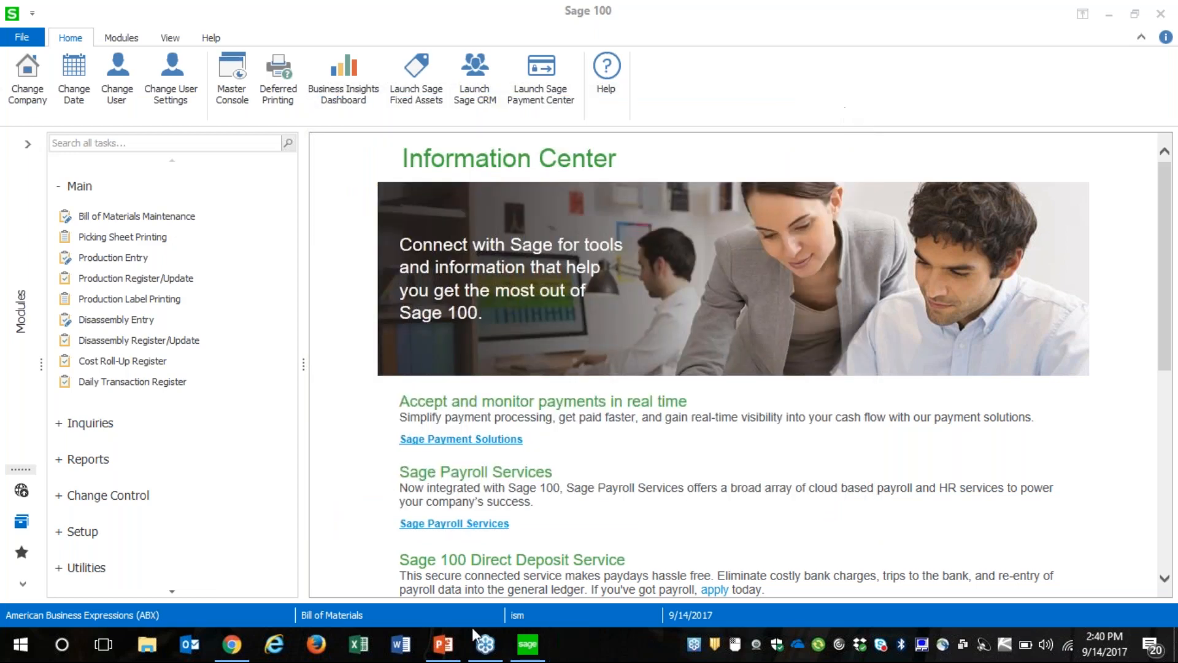
# Check the next agenda topic on the PowerPoint slide and return to Sage 100
pyautogui.click(445, 644)
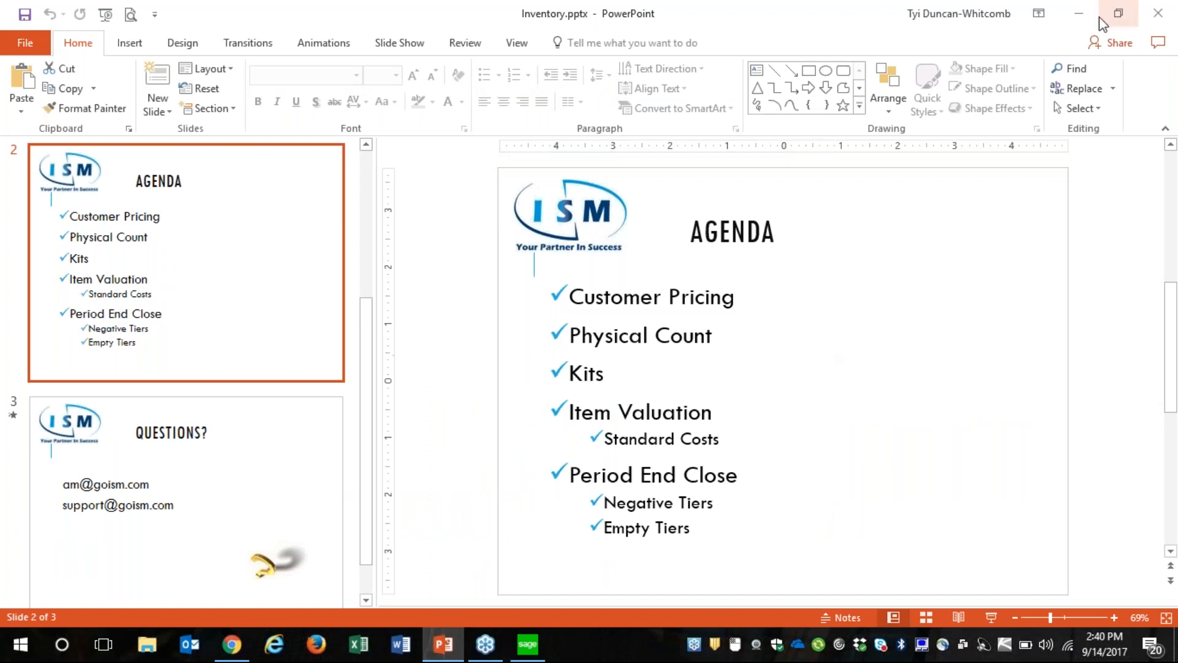
pyautogui.click(1078, 14)
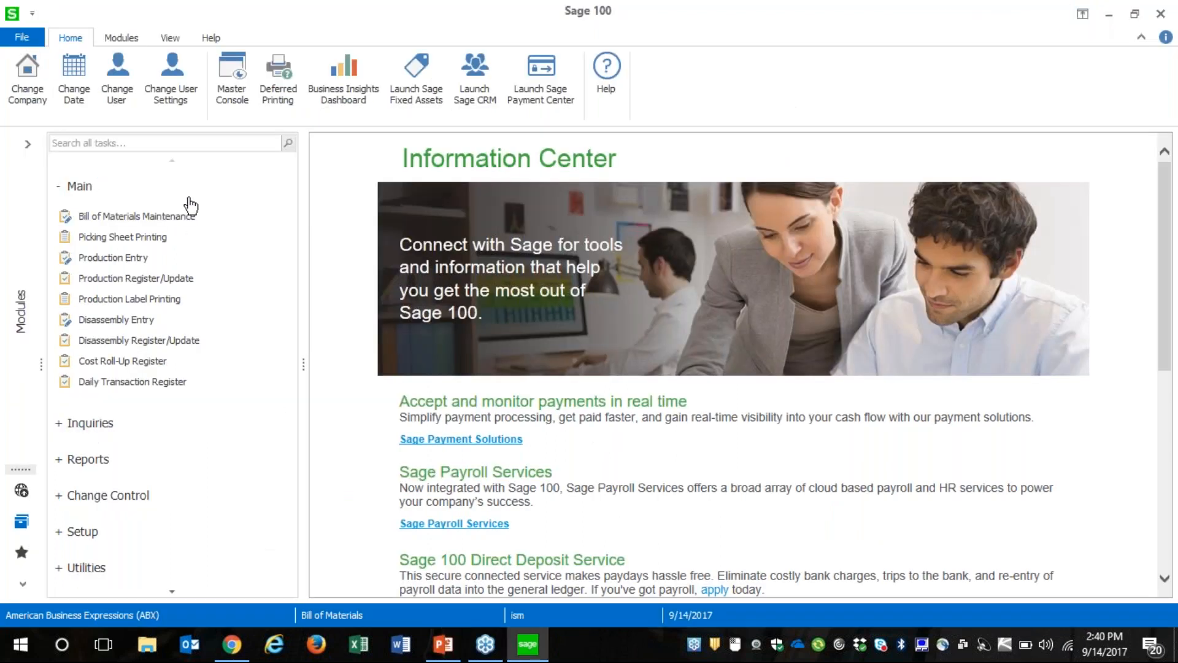
# Switch to the Inventory Management module and start a new item with the code ITEM in Item Maintenance
pyautogui.click(30, 316)
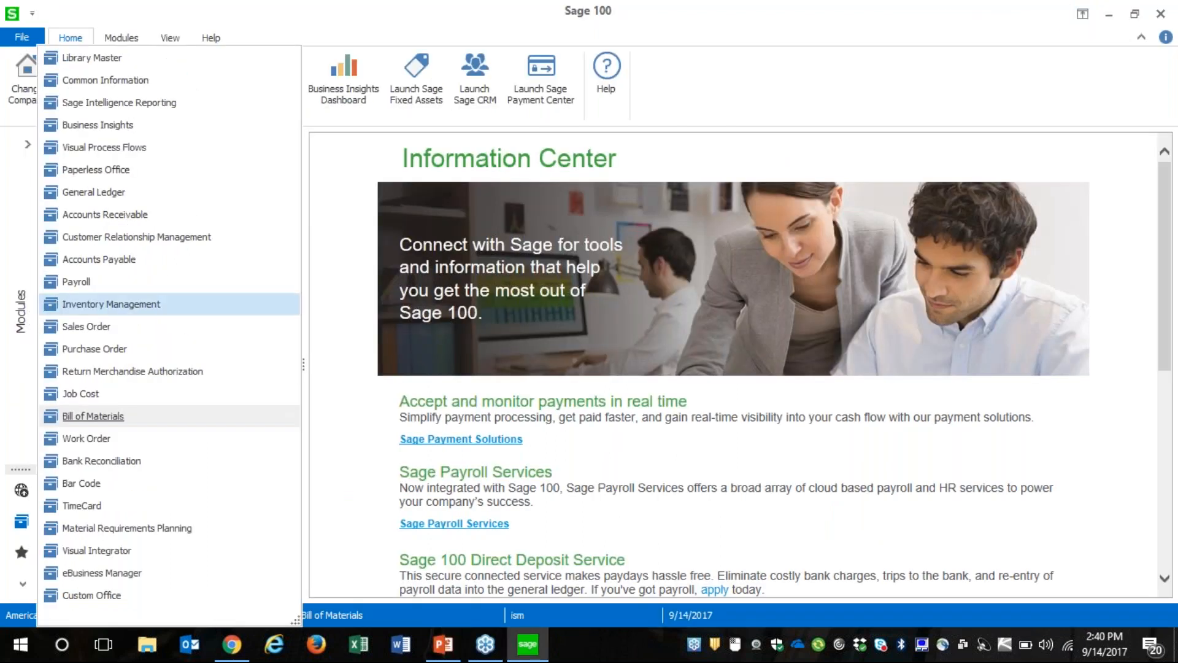
pyautogui.click(111, 304)
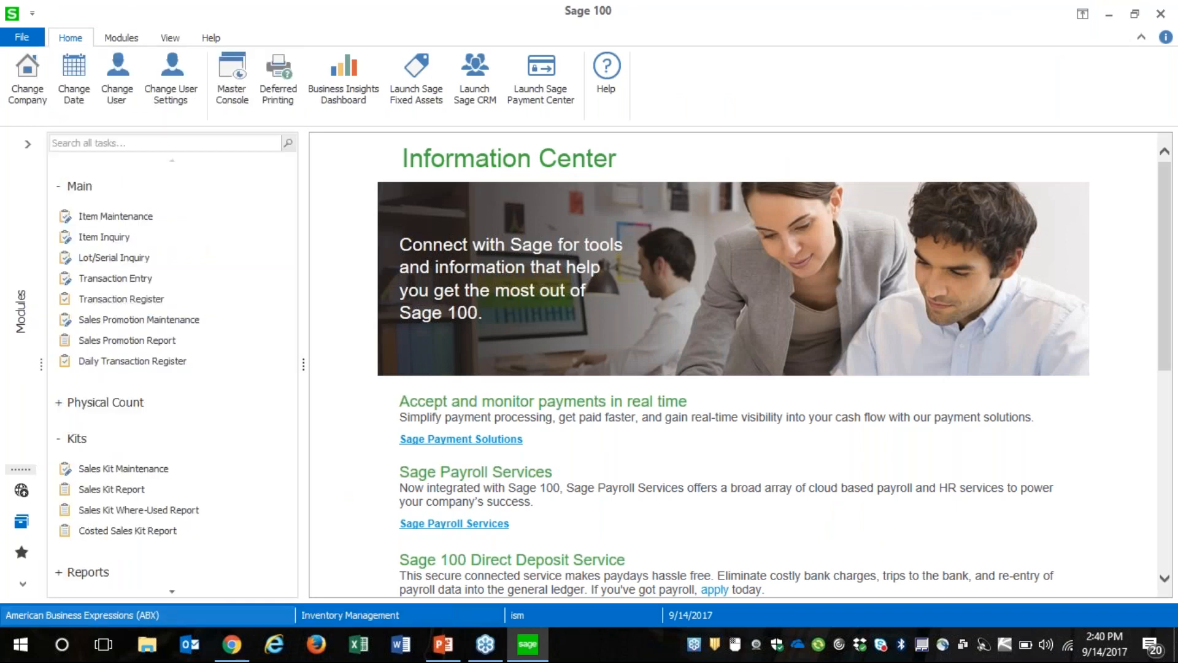
pyautogui.click(129, 218)
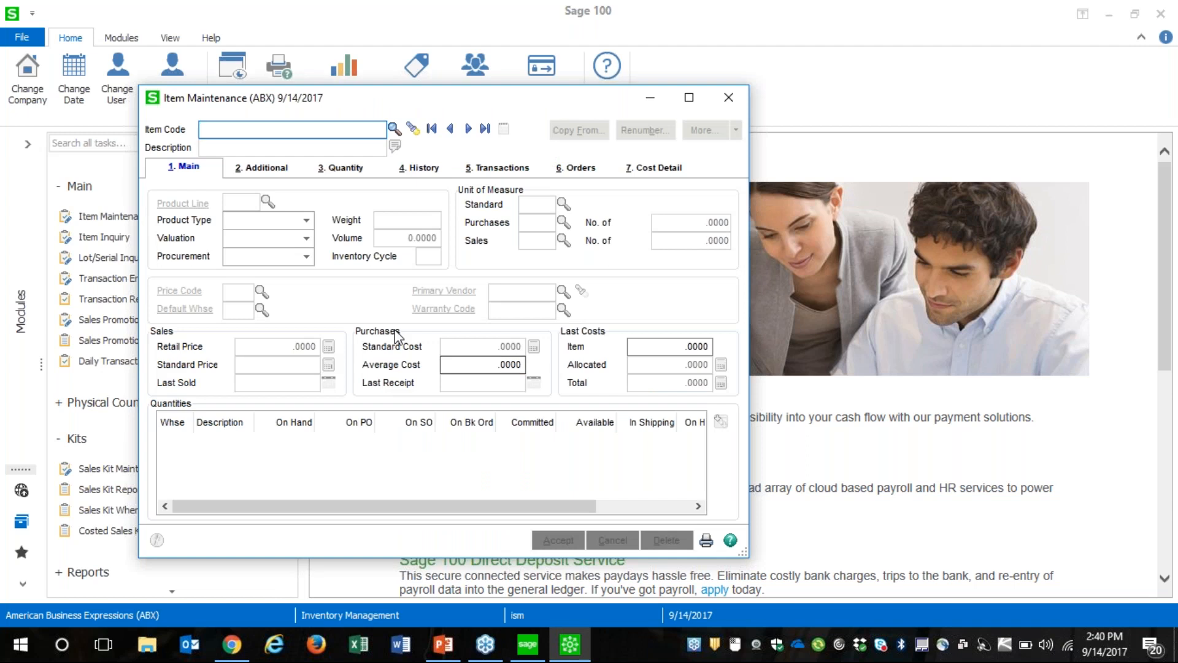
pyautogui.write('ITEM')
pyautogui.press('Tab')
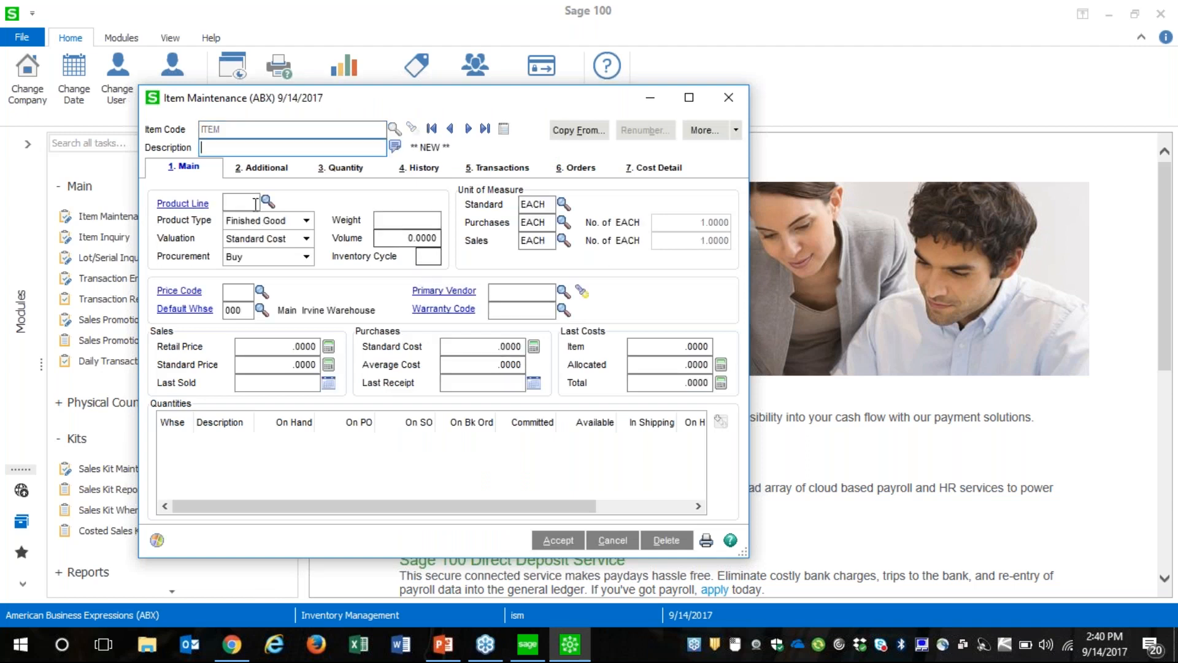
# Review the available valuation methods for the new item and close Item Maintenance without saving it
pyautogui.click(283, 240)
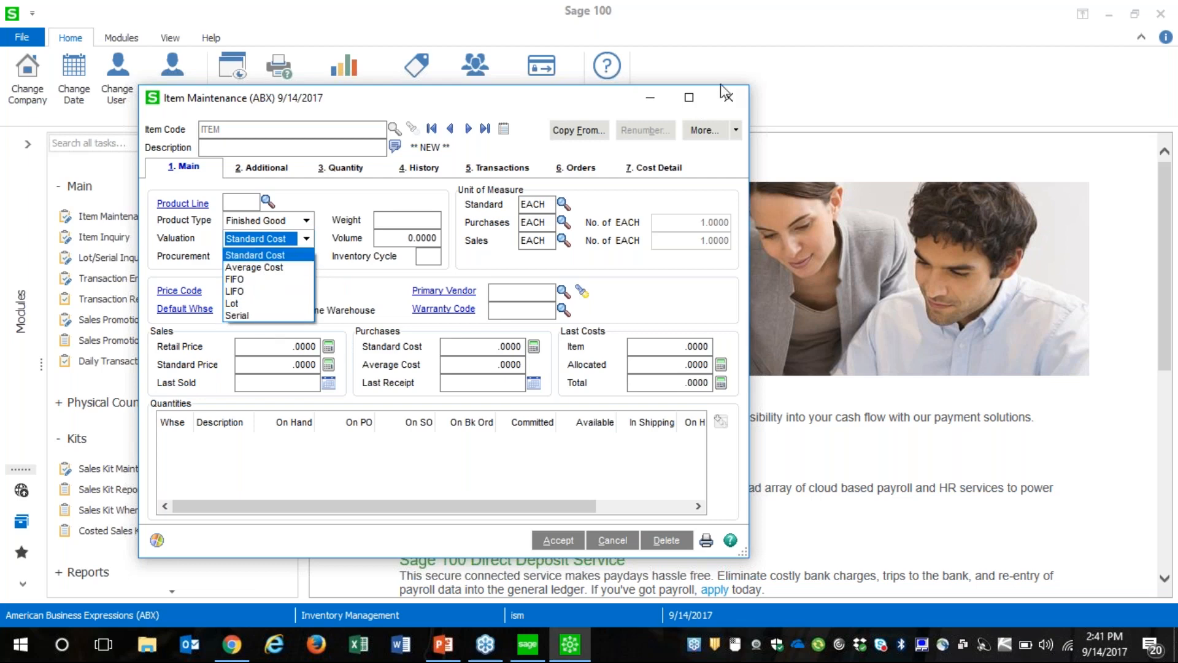
pyautogui.click(730, 102)
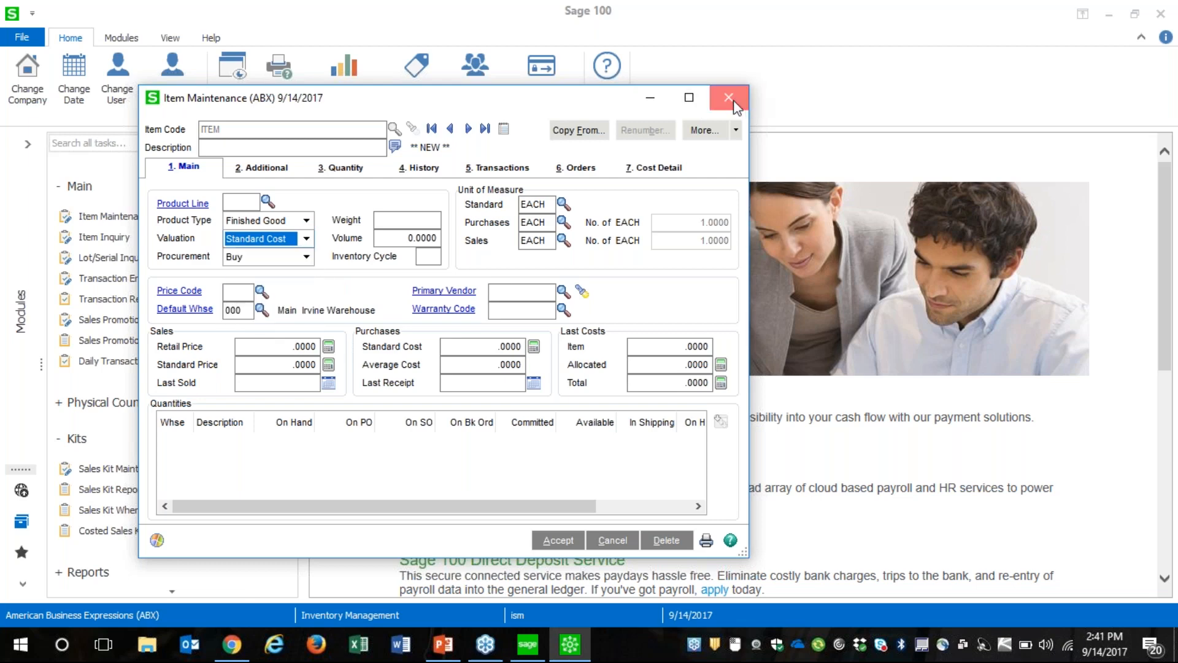
pyautogui.click(730, 100)
pyautogui.click(585, 247)
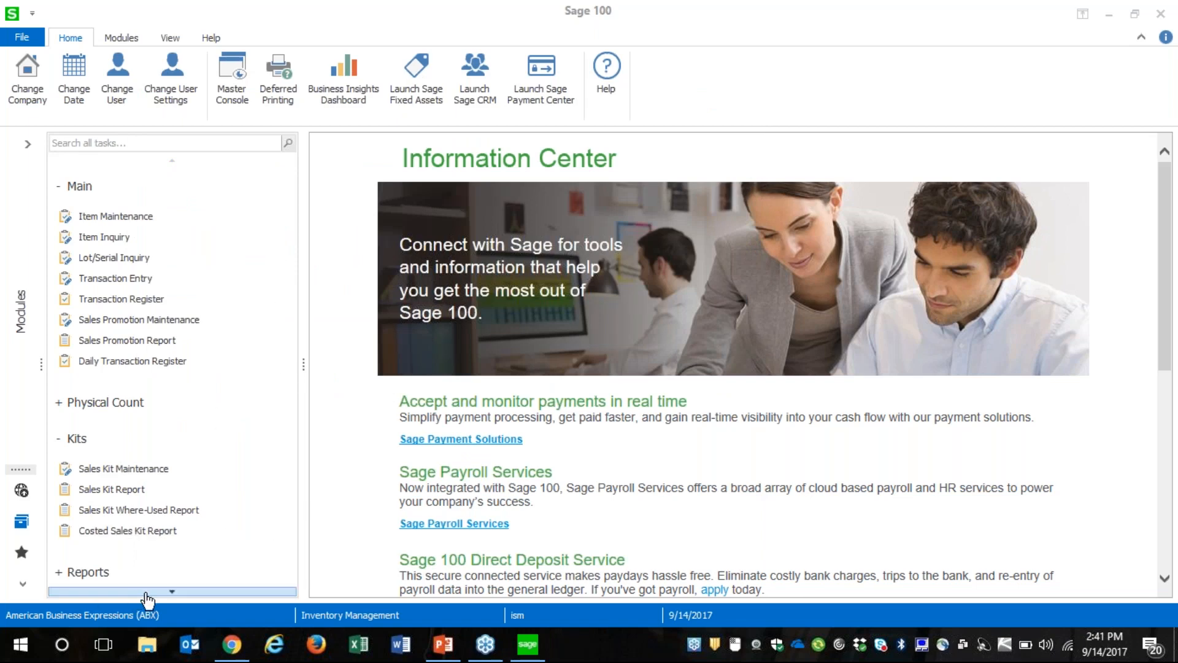
# Try to open Item Valuation Change Selection from the inventory utilities and dismiss the warning
pyautogui.scroll(-3, 146, 593)
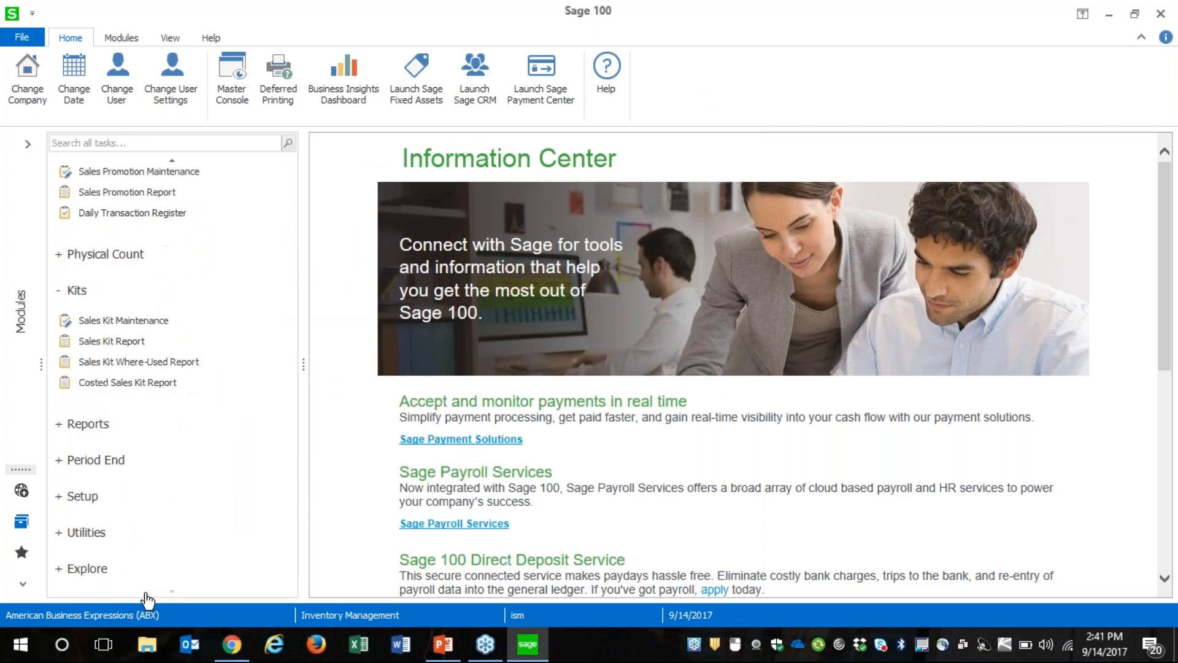
pyautogui.click(86, 531)
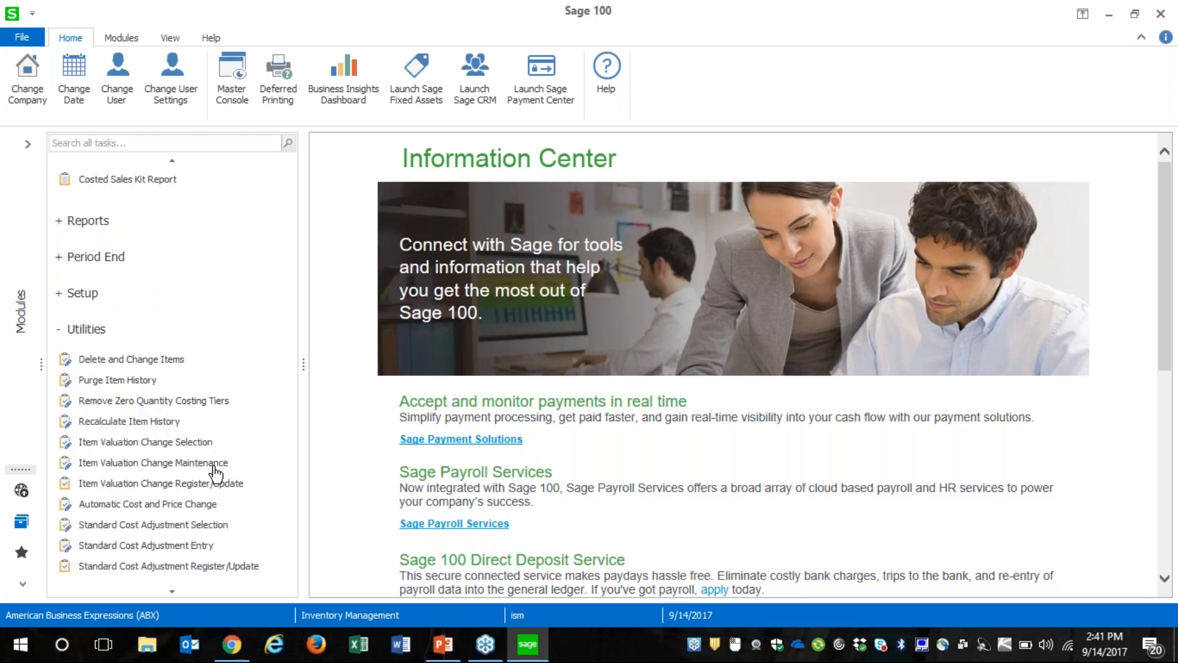
pyautogui.click(156, 444)
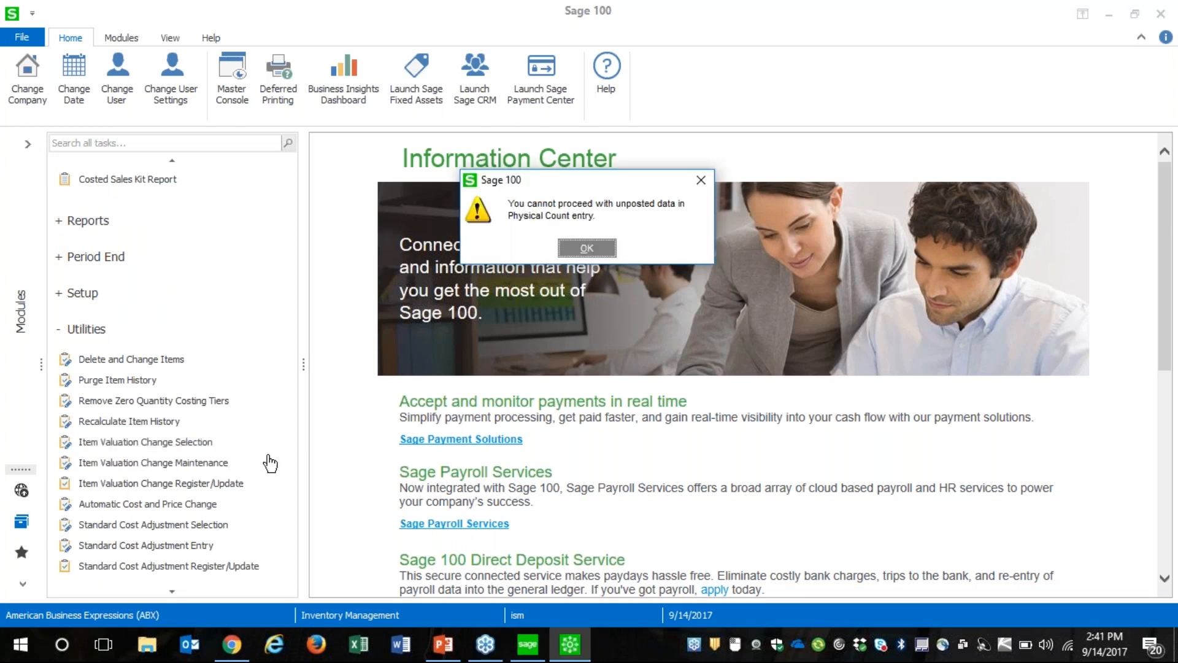
pyautogui.click(587, 249)
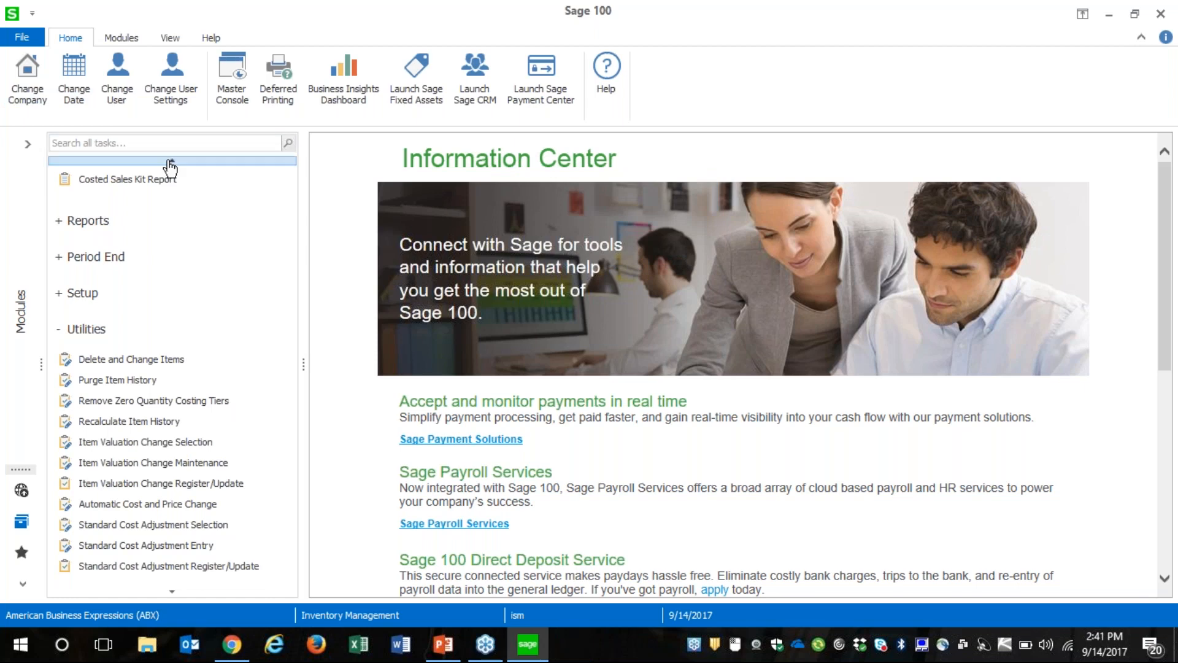
# Run the Physical Count Worksheet for all items with its report option set to Clear Frozen Items
pyautogui.moveTo(174, 160)
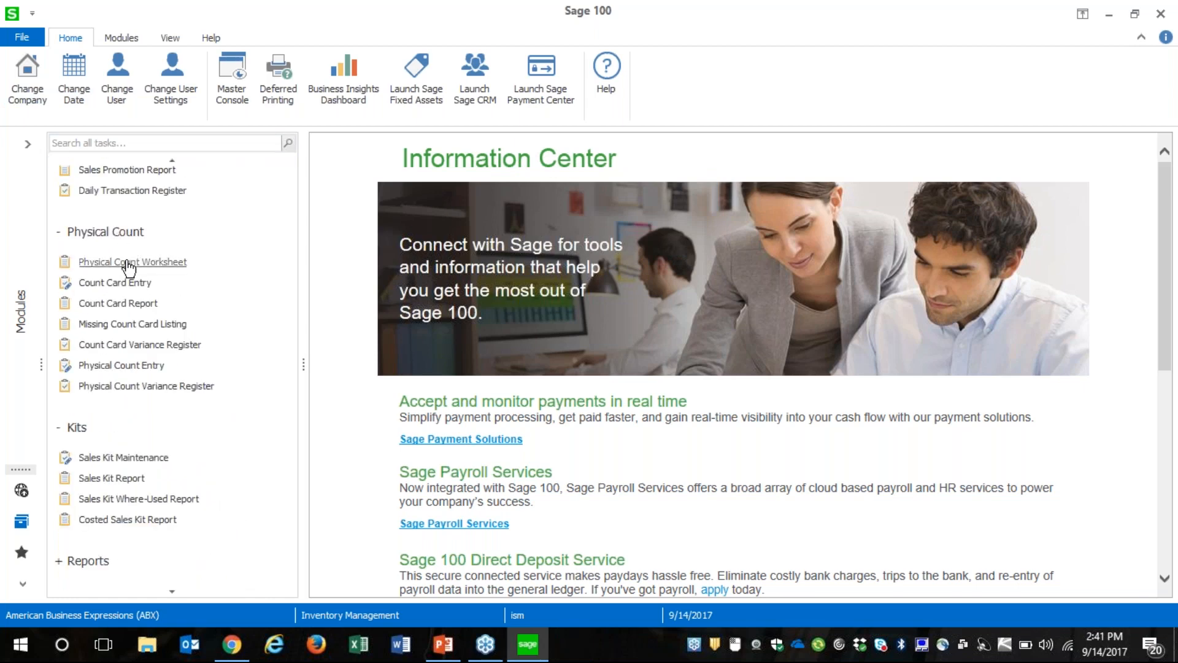
pyautogui.click(129, 262)
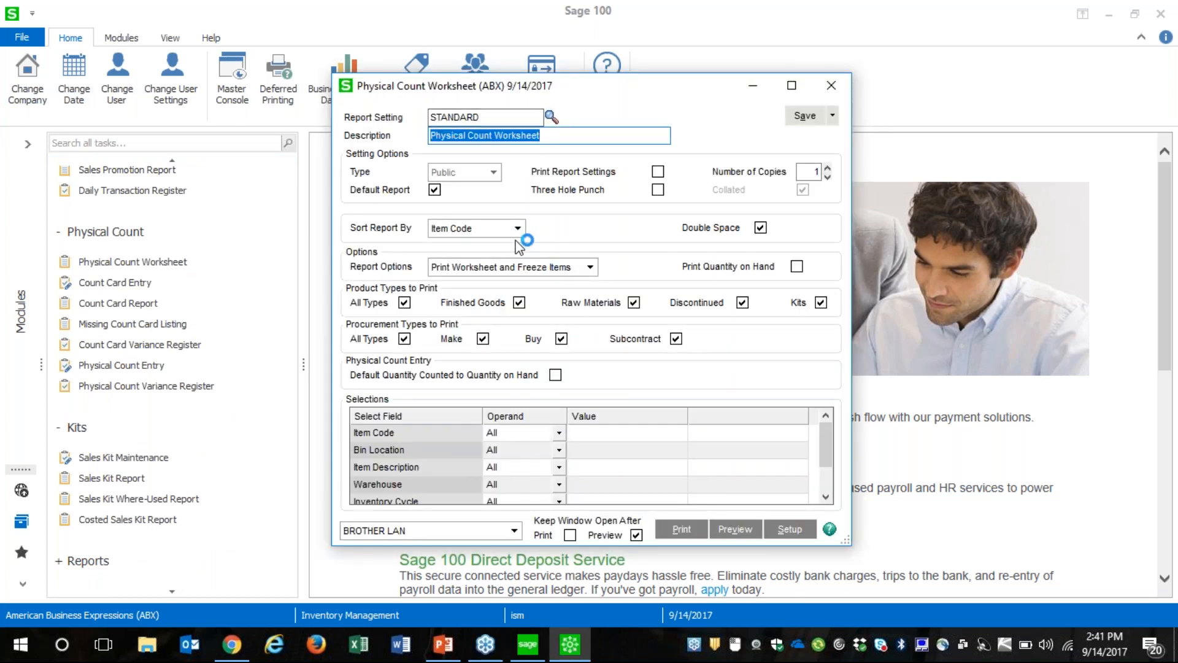
pyautogui.click(531, 267)
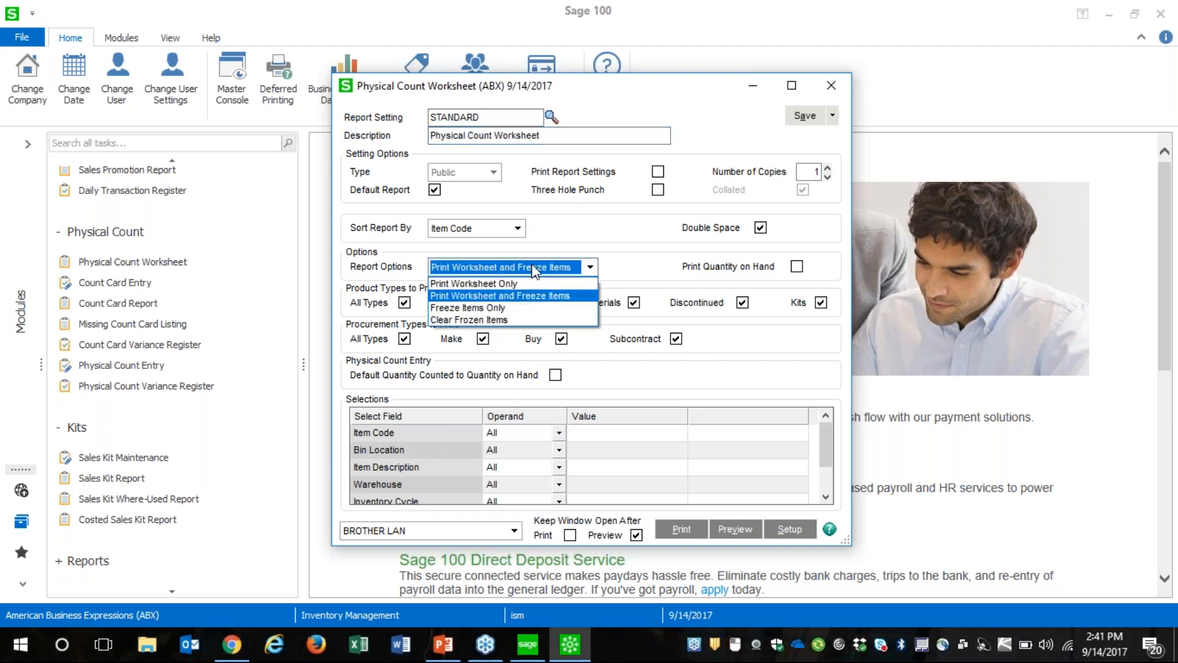
pyautogui.click(488, 321)
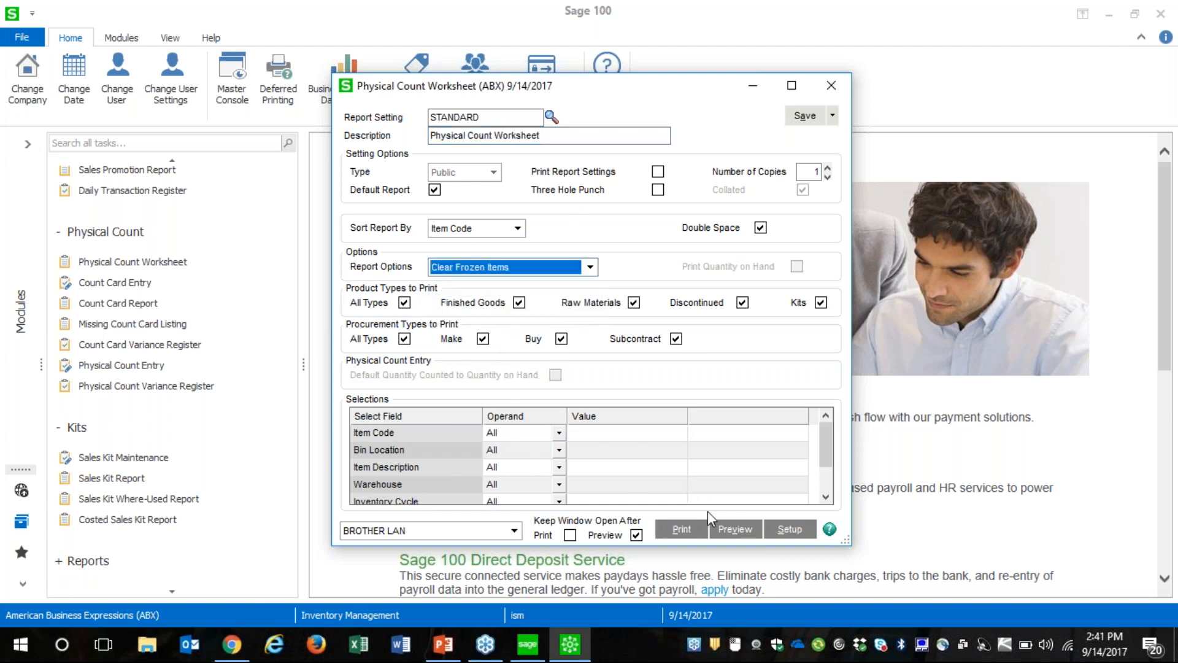
pyautogui.click(637, 535)
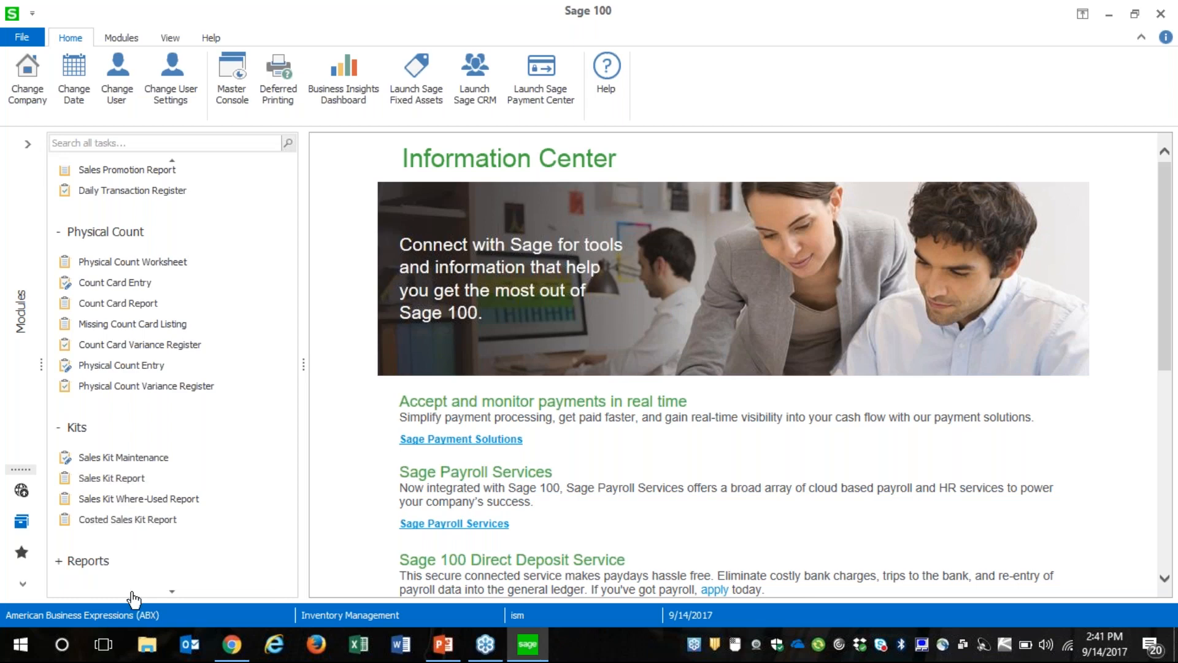
# Open Item Valuation Change Selection in the inventory utilities and set the new valuation to FIFO
pyautogui.click(175, 593)
pyautogui.click(175, 594)
pyautogui.click(176, 594)
pyautogui.click(175, 594)
pyautogui.click(176, 594)
pyautogui.click(176, 593)
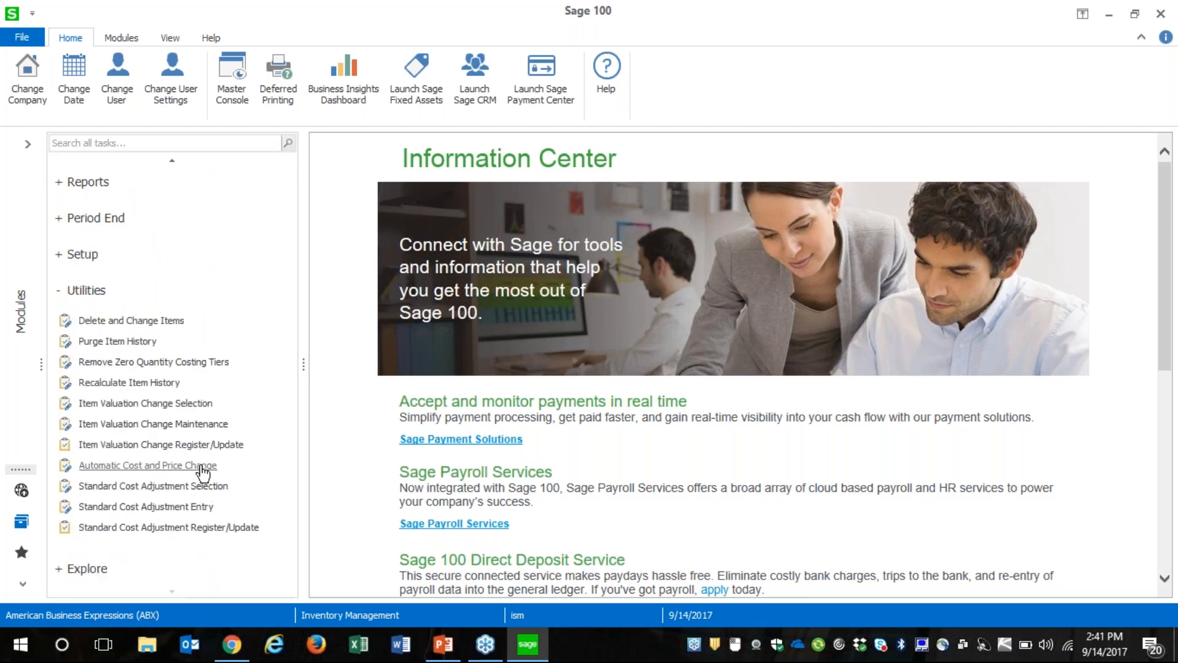
pyautogui.click(192, 404)
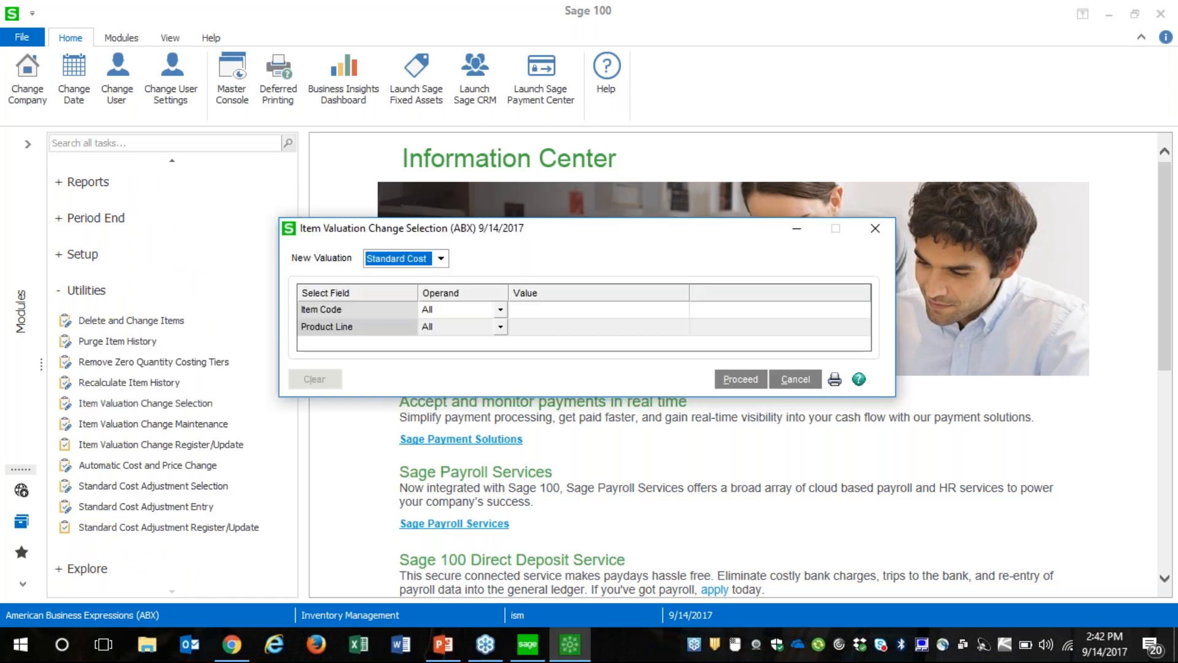
pyautogui.click(420, 262)
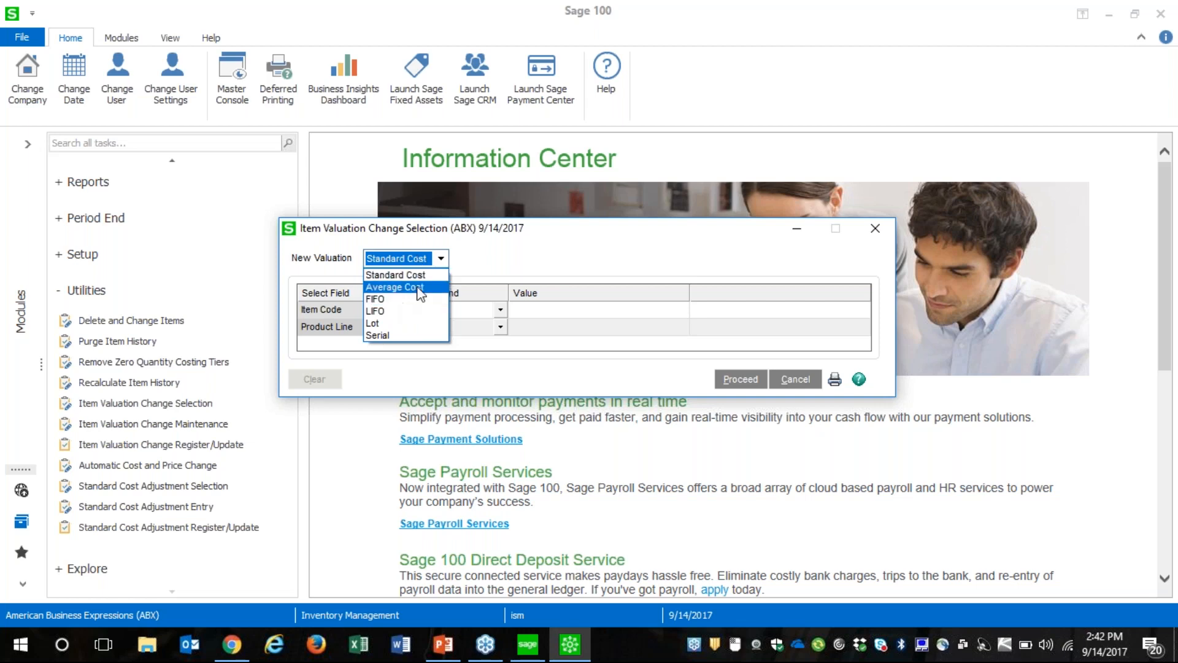
pyautogui.click(404, 299)
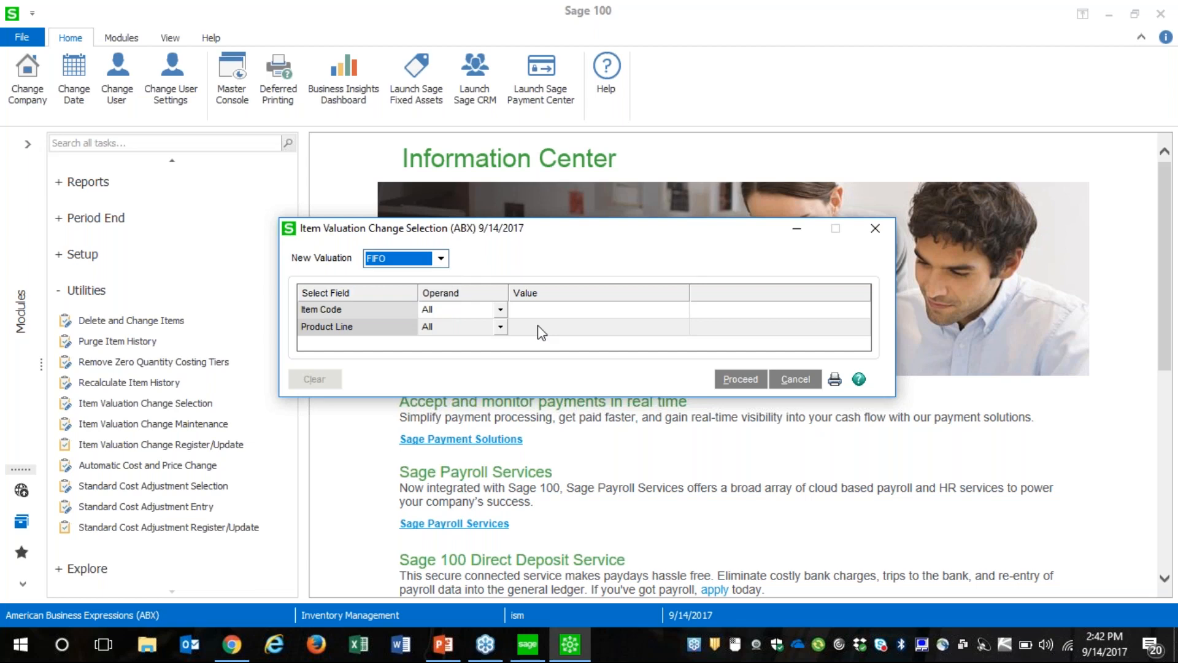
# Limit the valuation change to item code 8953, proceed with the selection and dismiss the message
pyautogui.click(577, 315)
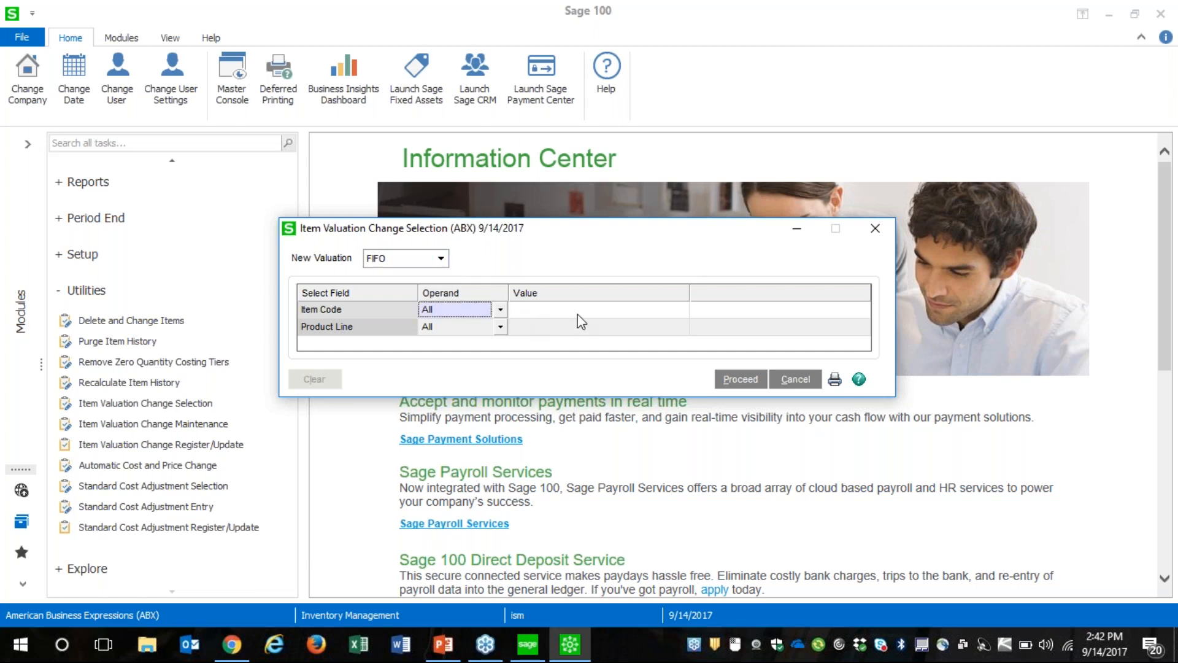
pyautogui.click(678, 310)
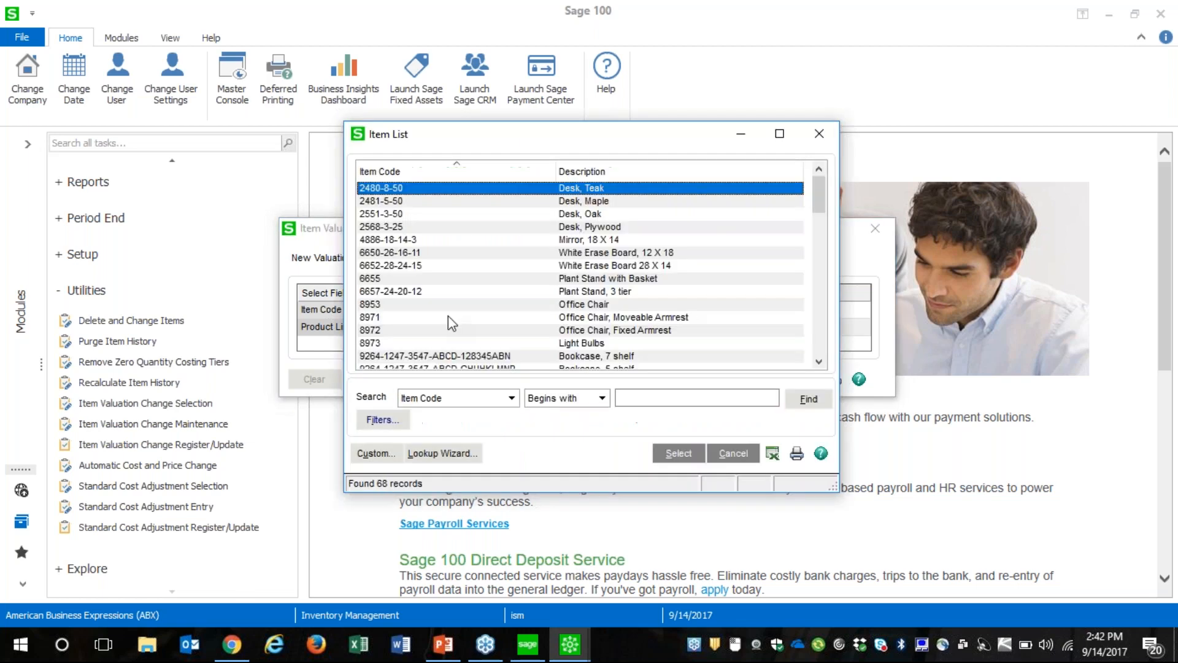
pyautogui.doubleClick(602, 307)
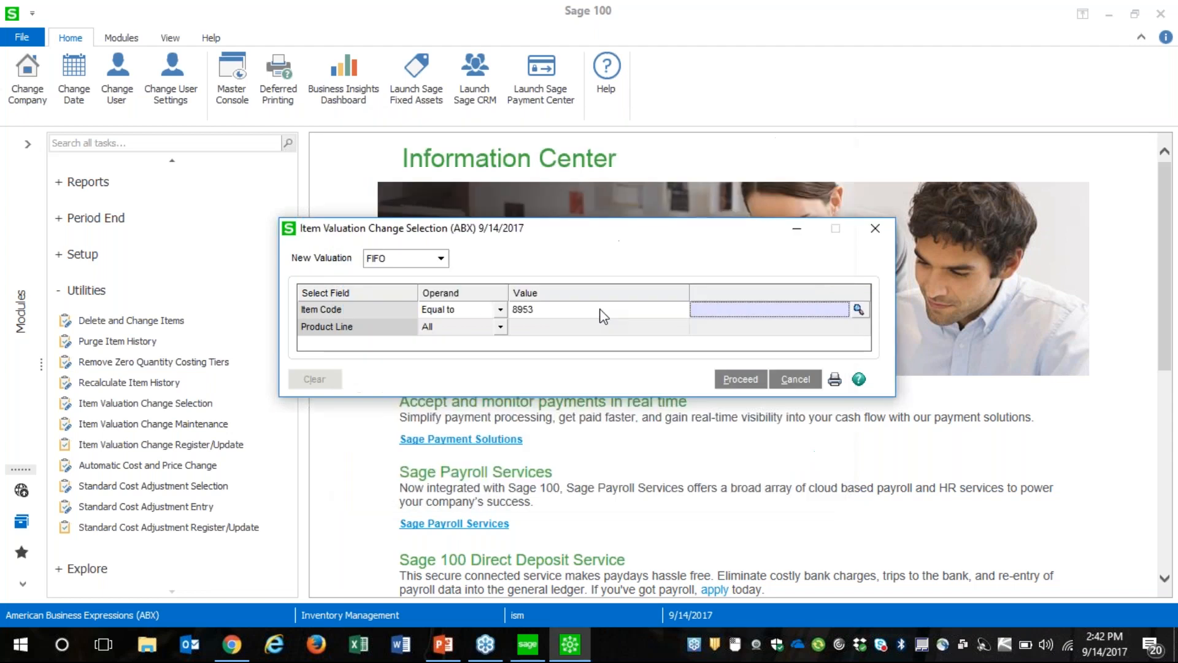
pyautogui.click(752, 327)
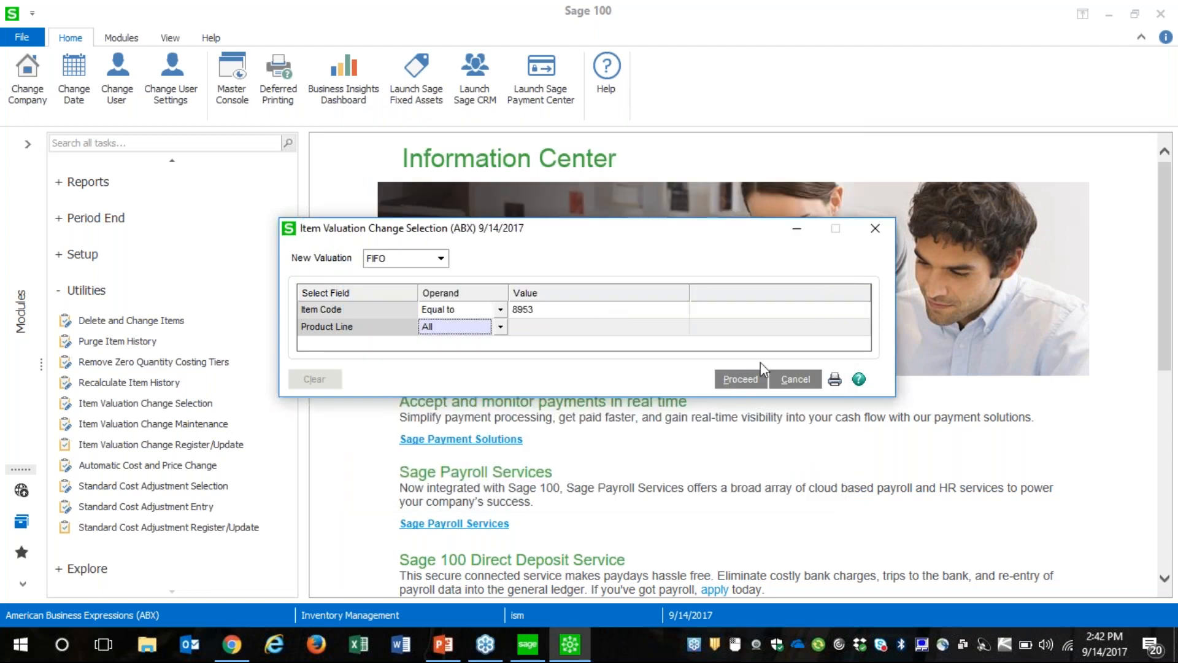
pyautogui.click(740, 379)
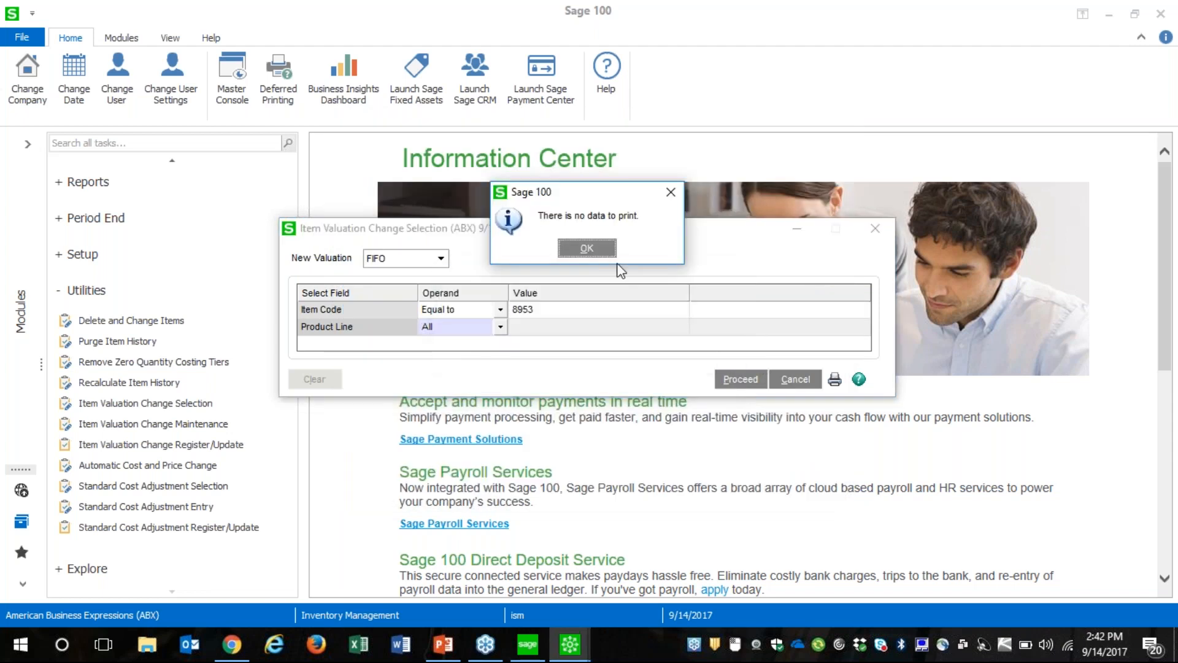
pyautogui.click(584, 248)
# Limit the FIFO valuation change to item code 2480-8-50, proceed with the selection and dismiss the message
pyautogui.click(562, 310)
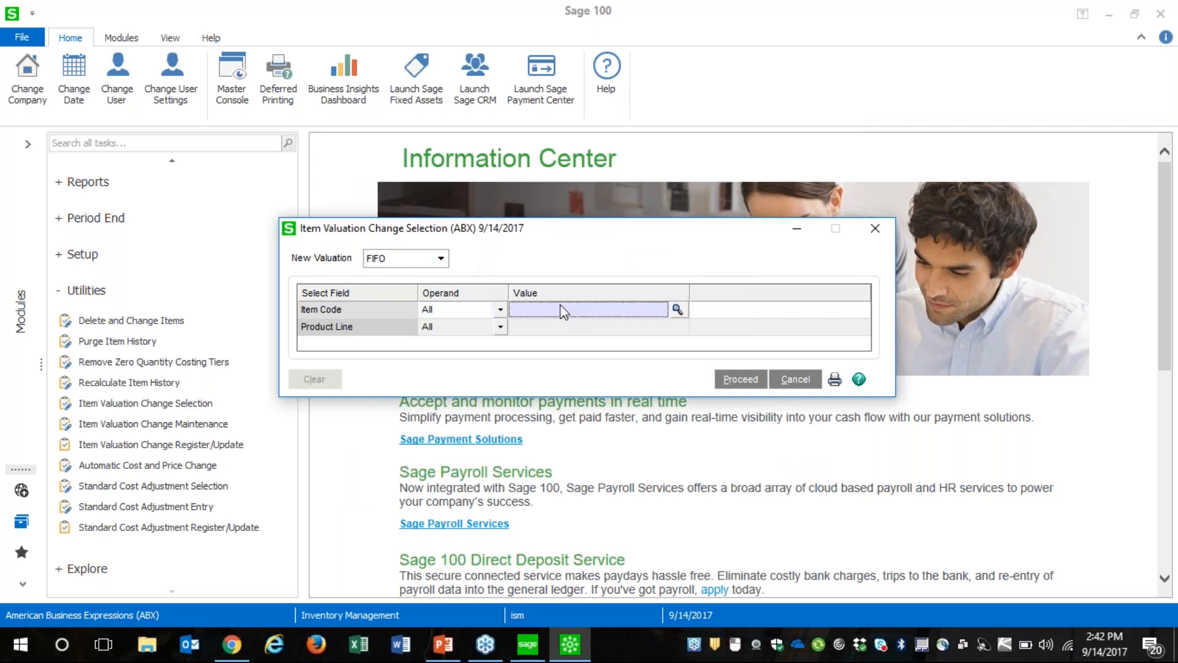
pyautogui.click(676, 310)
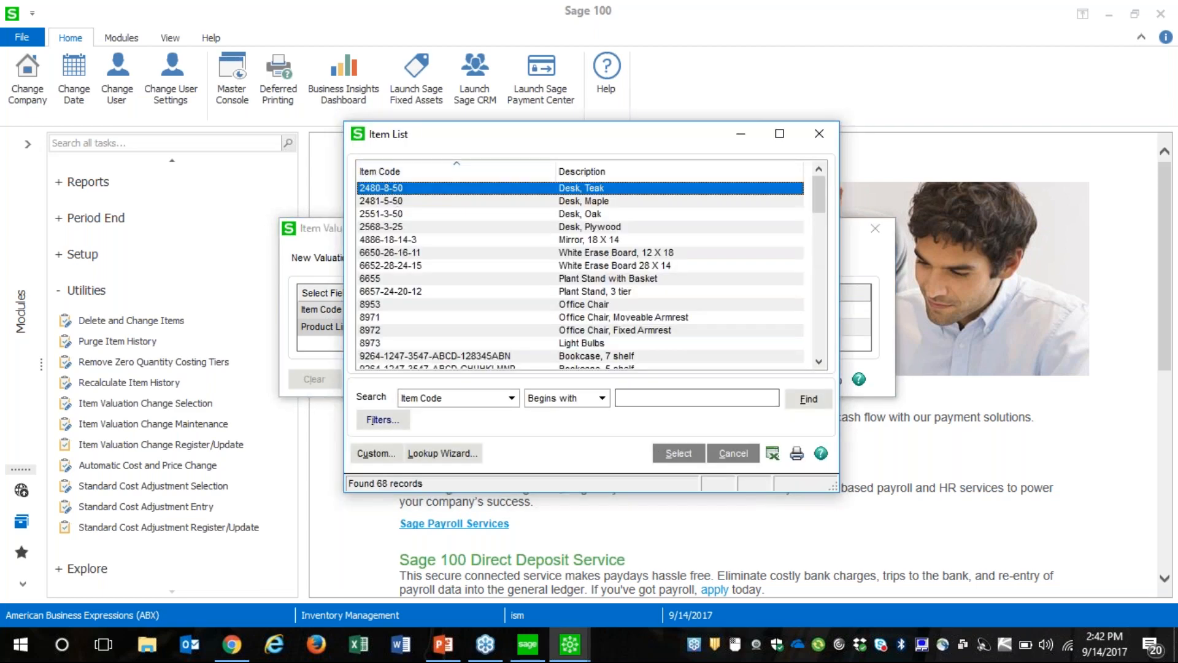
pyautogui.click(678, 454)
pyautogui.click(752, 380)
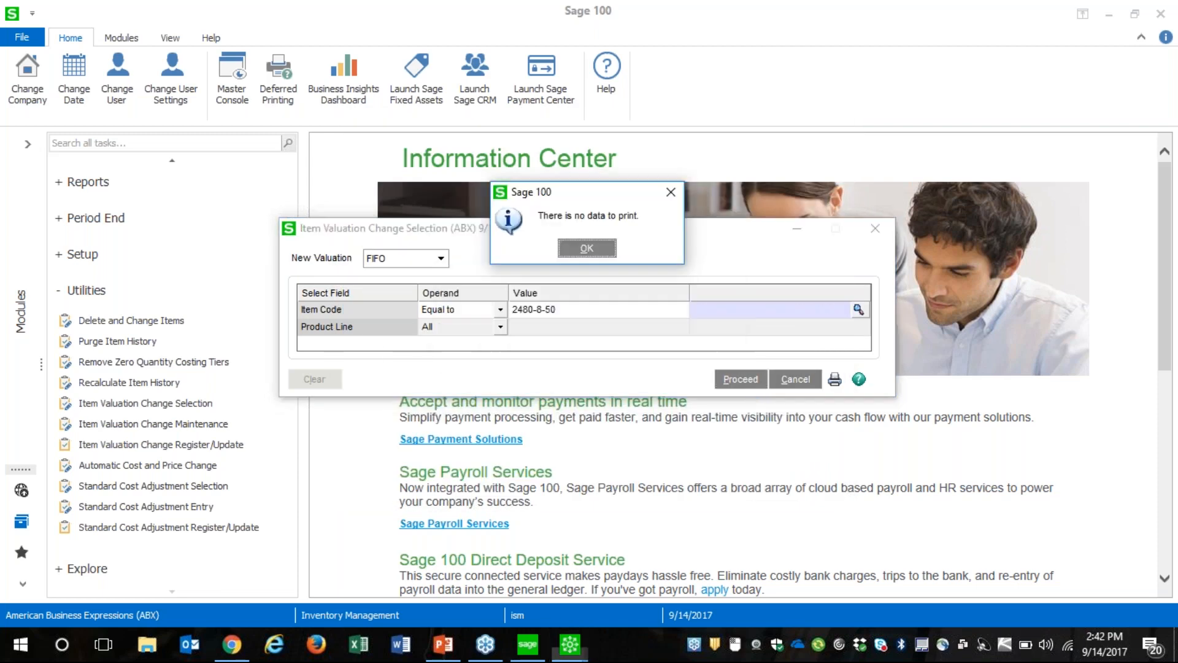
pyautogui.press('Return')
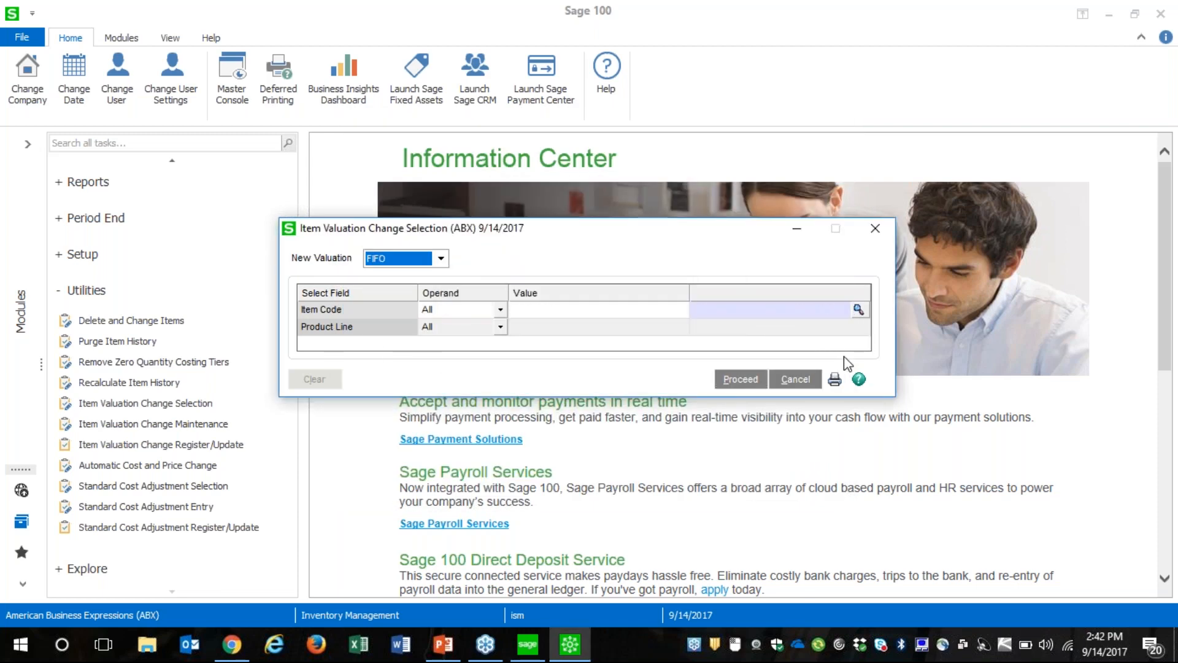
# Leave the valuation change selection, try to open Item Valuation Change Maintenance and dismiss the file-in-use warnings
pyautogui.click(836, 382)
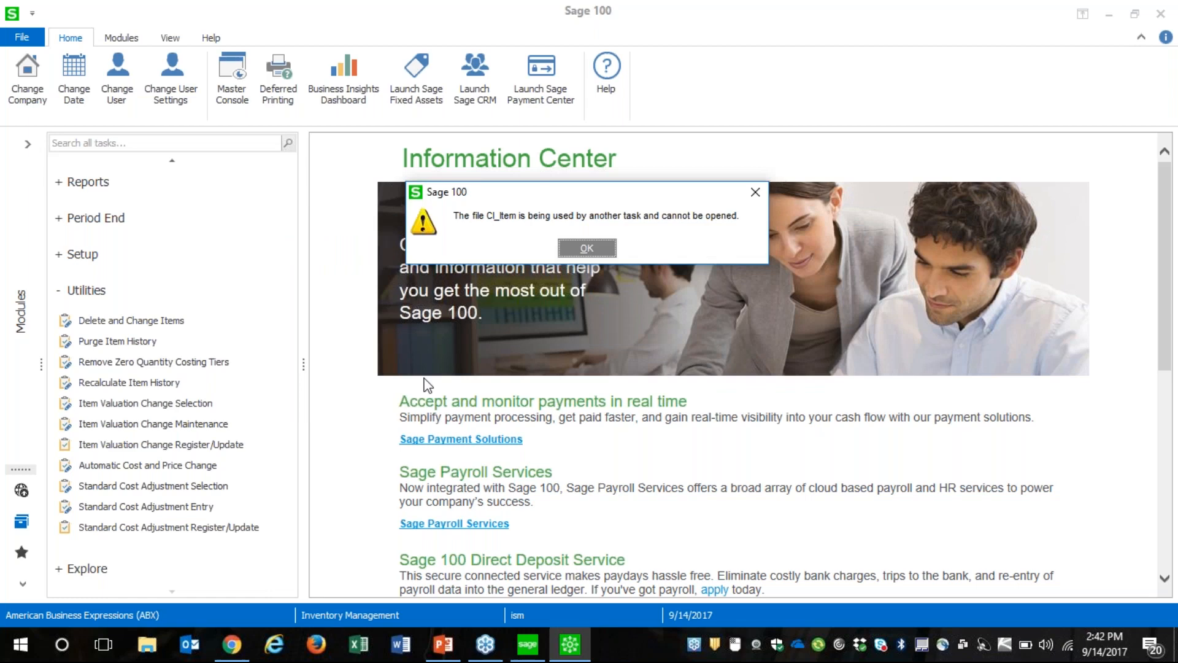
pyautogui.click(587, 248)
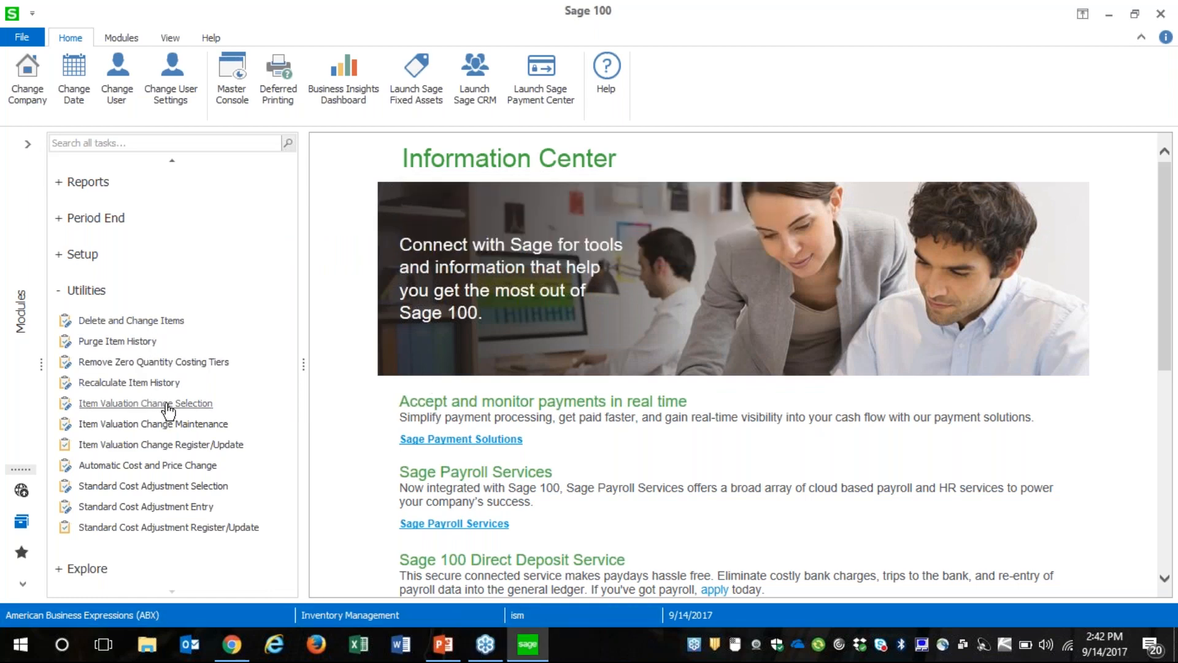
pyautogui.click(154, 424)
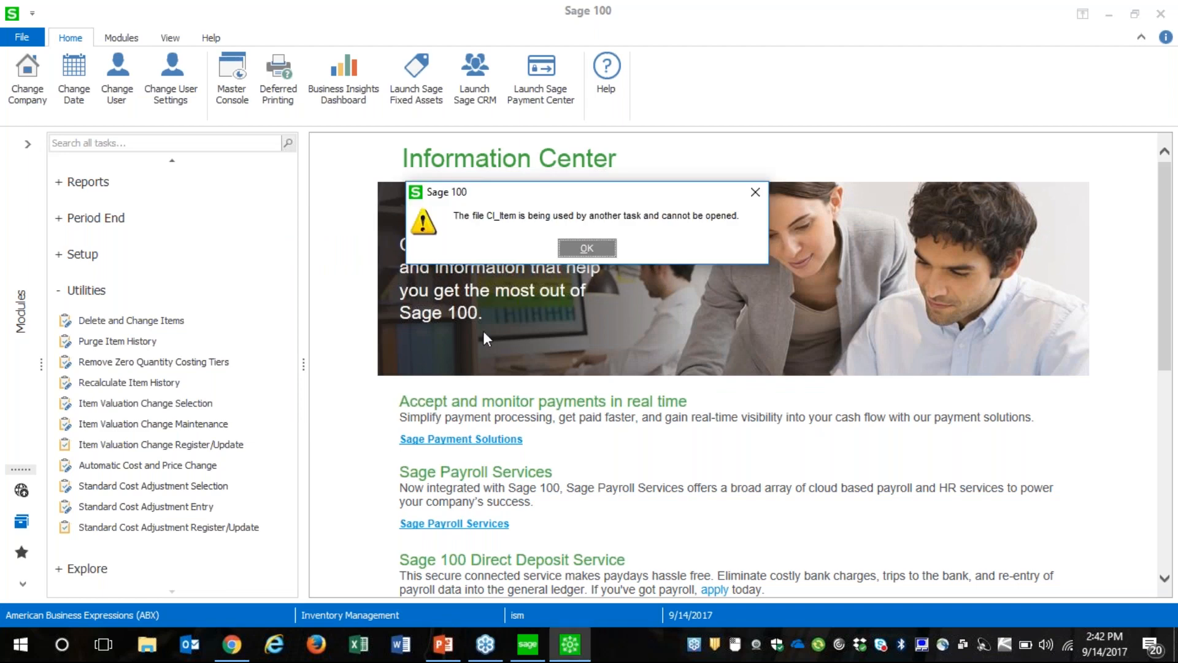
pyautogui.click(589, 249)
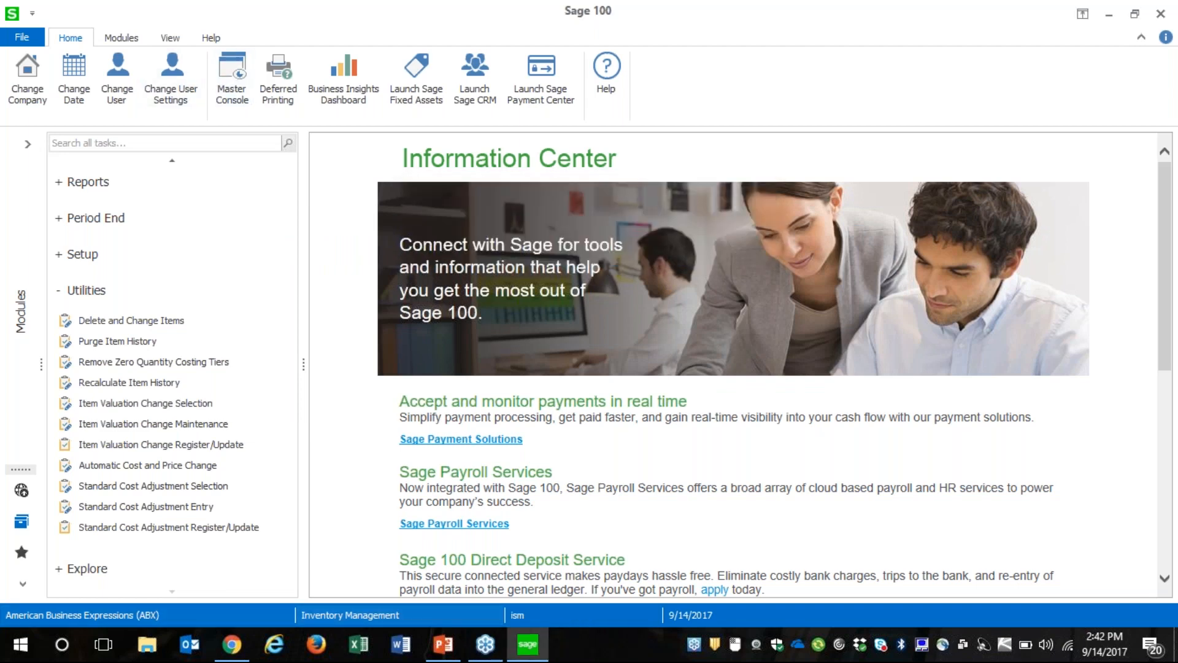
# Open the Master Console to check which users and programs are active
pyautogui.moveTo(515, 655)
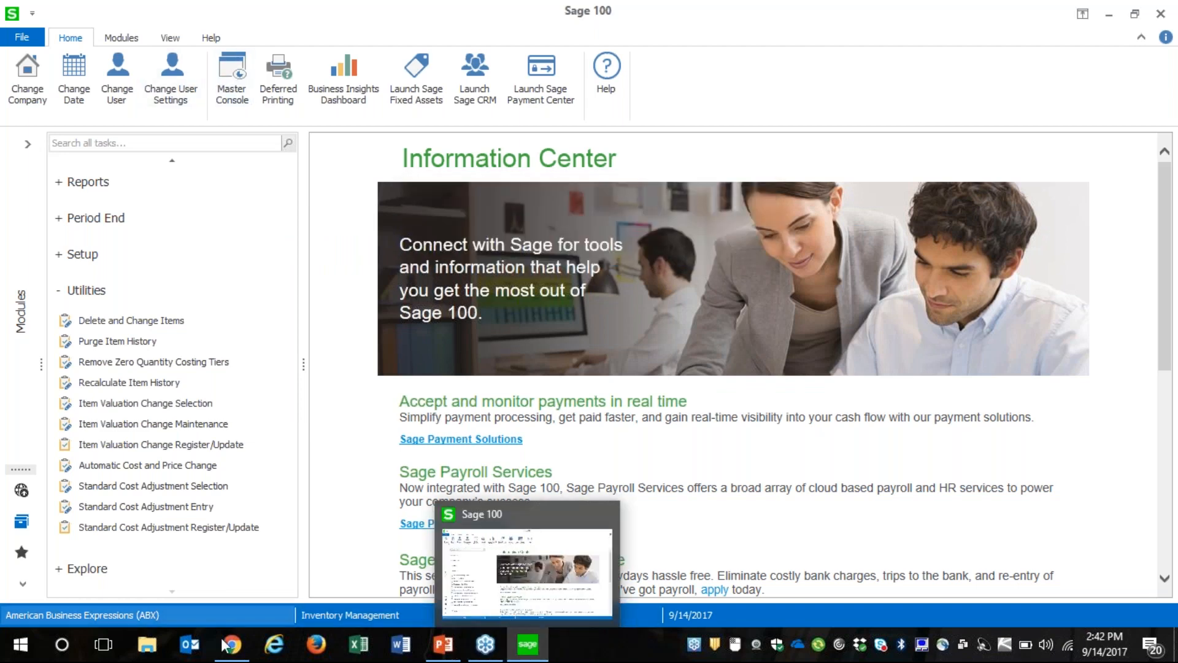
pyautogui.click(231, 75)
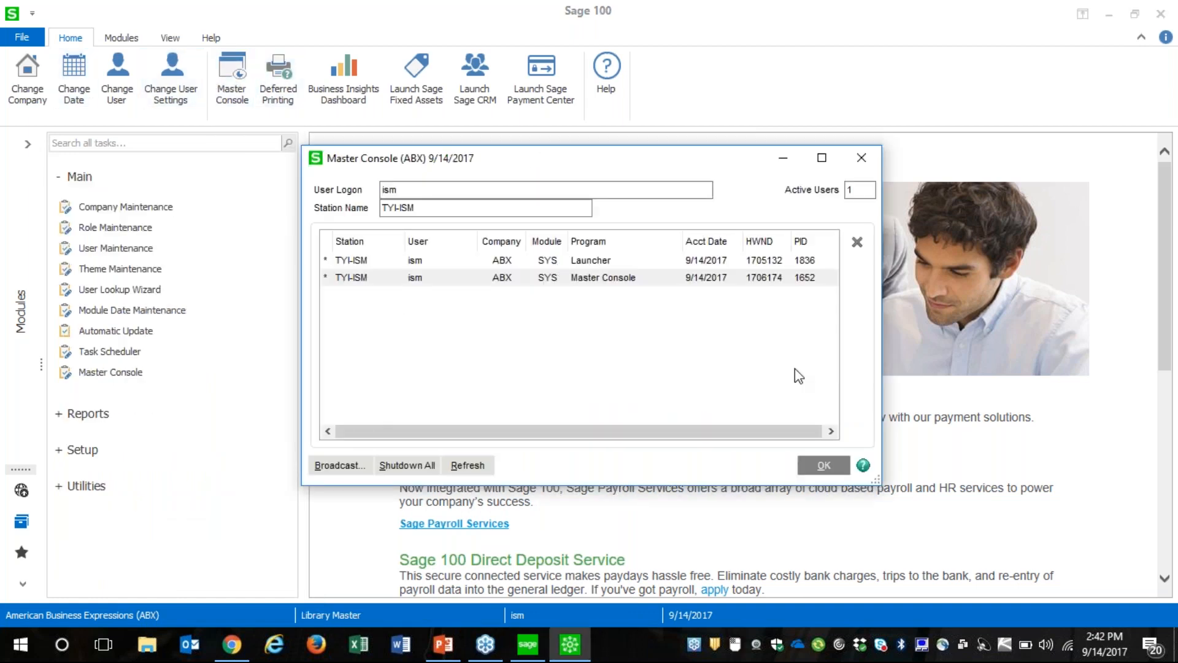
# Close the Master Console and switch to the Inventory Management module with the main window maximized
pyautogui.click(824, 465)
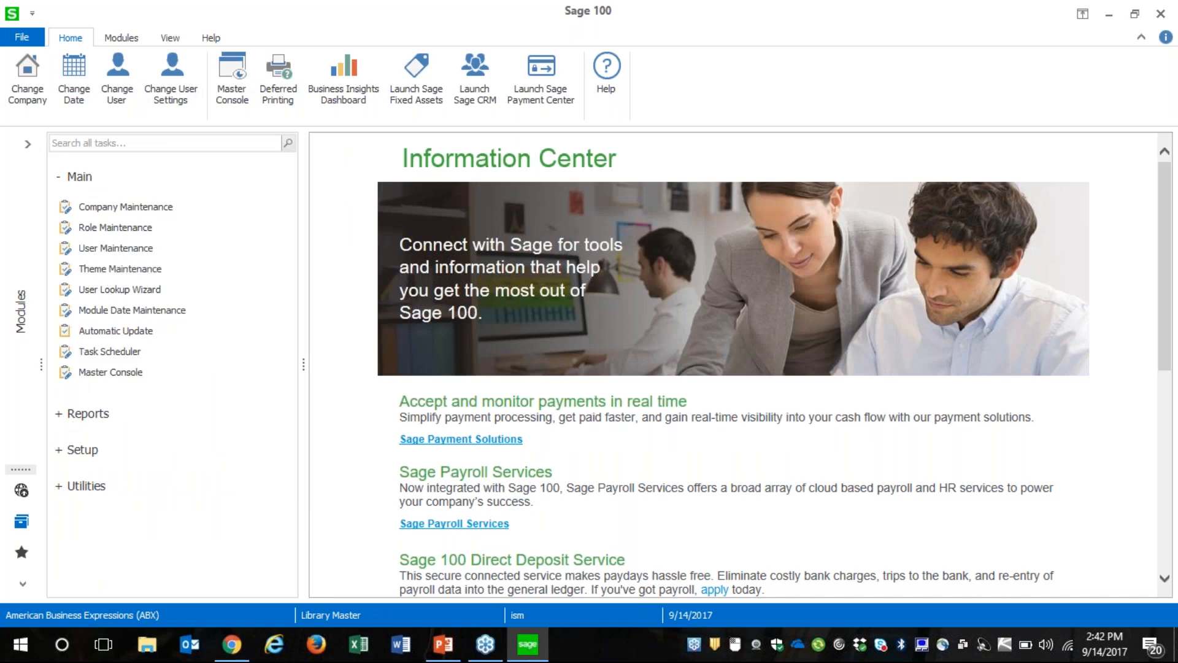
pyautogui.click(22, 313)
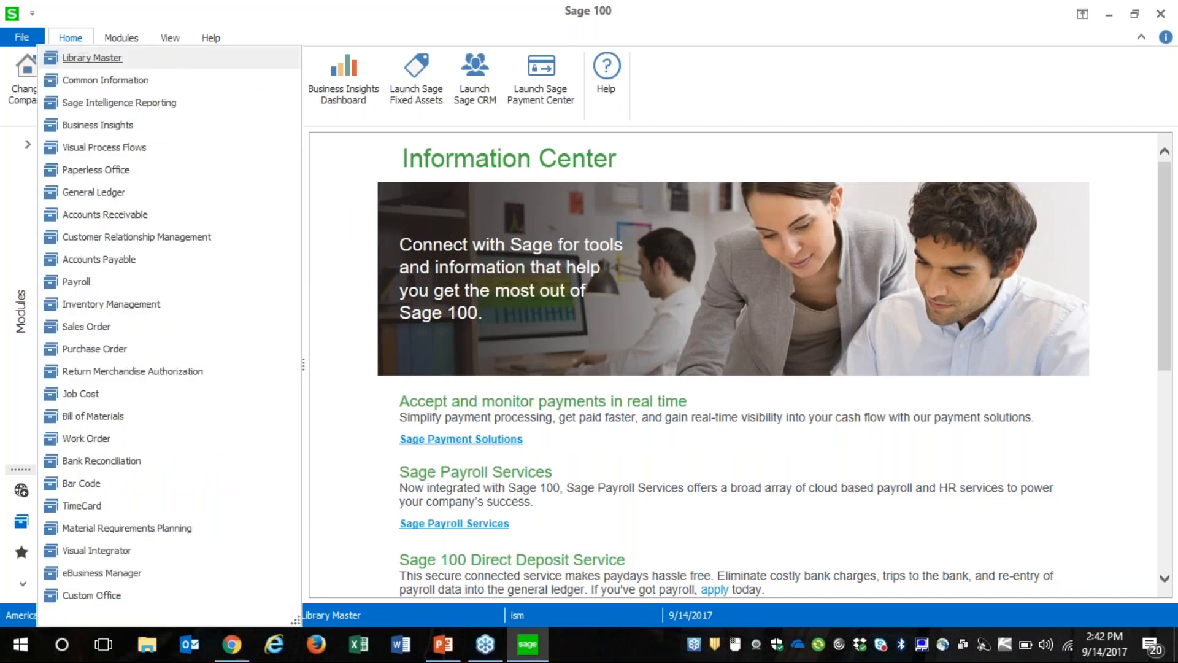
pyautogui.click(154, 304)
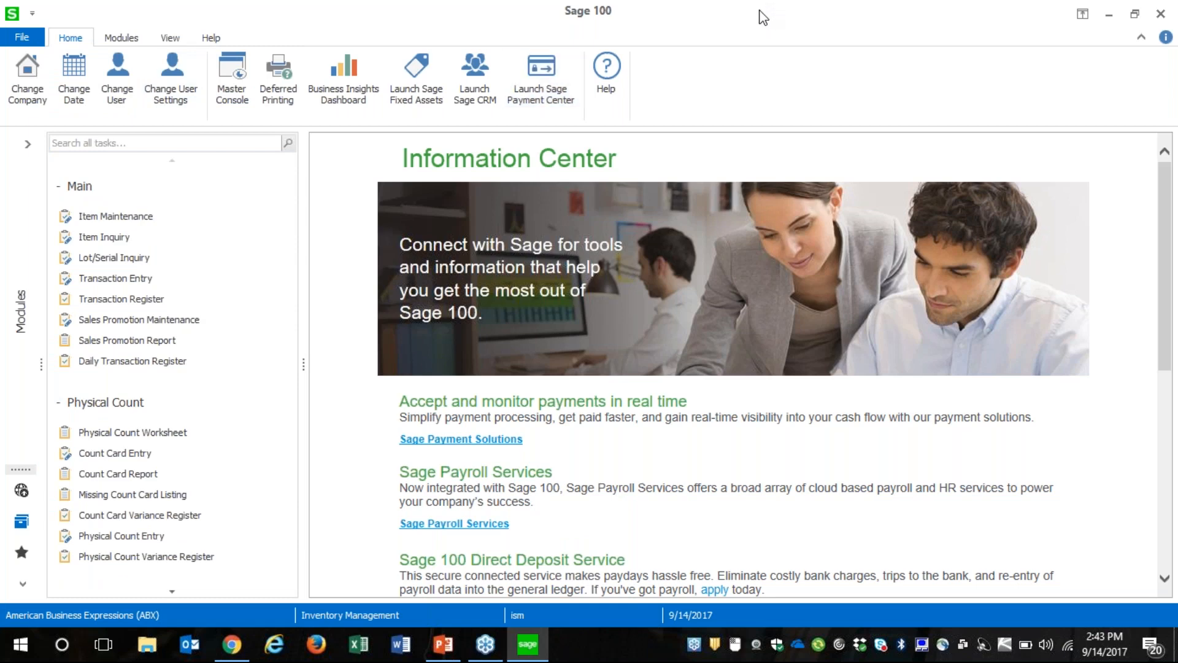
pyautogui.moveTo(763, 17); pyautogui.dragTo(583, 15)
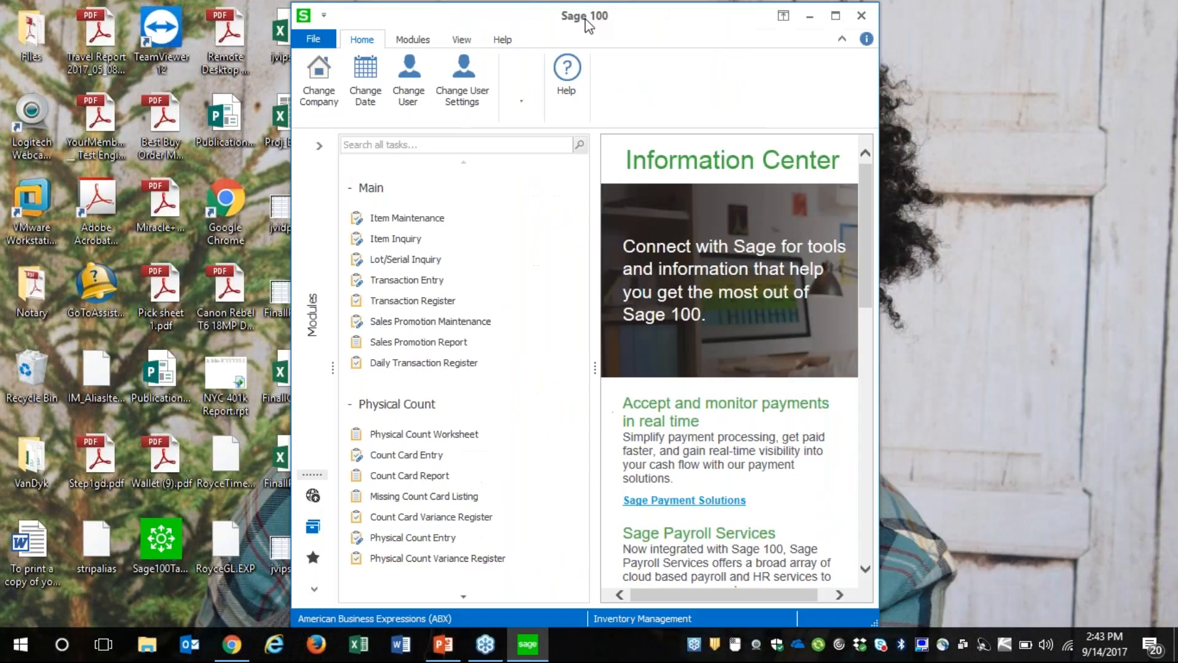
pyautogui.click(836, 16)
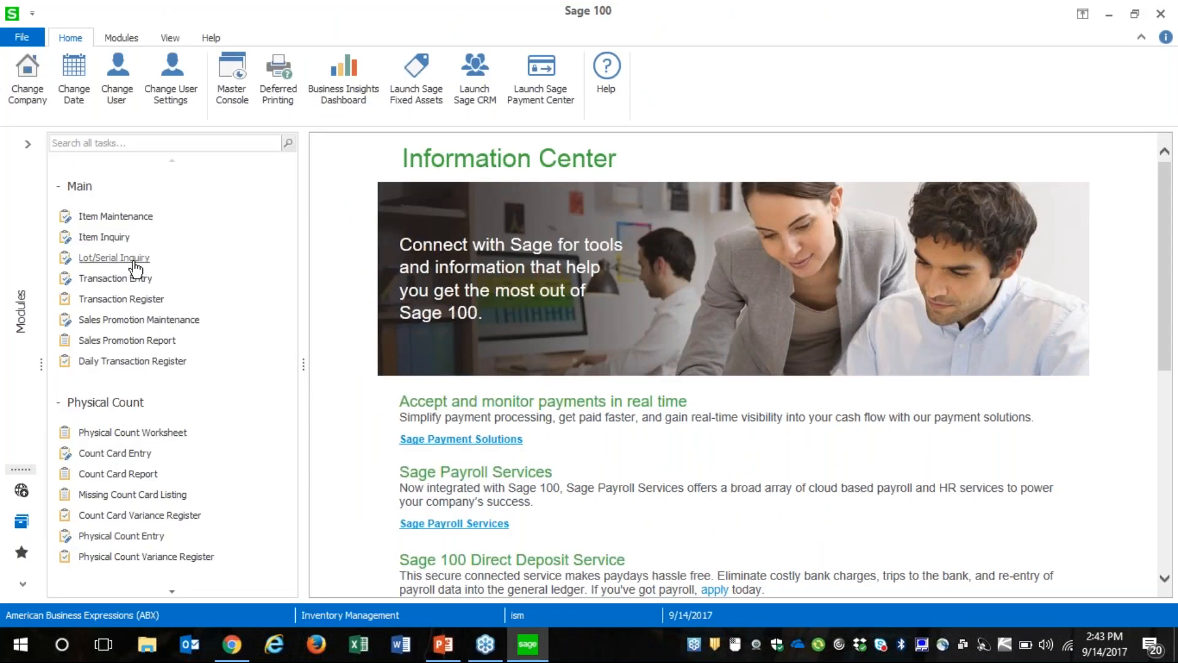
pyautogui.click(101, 218)
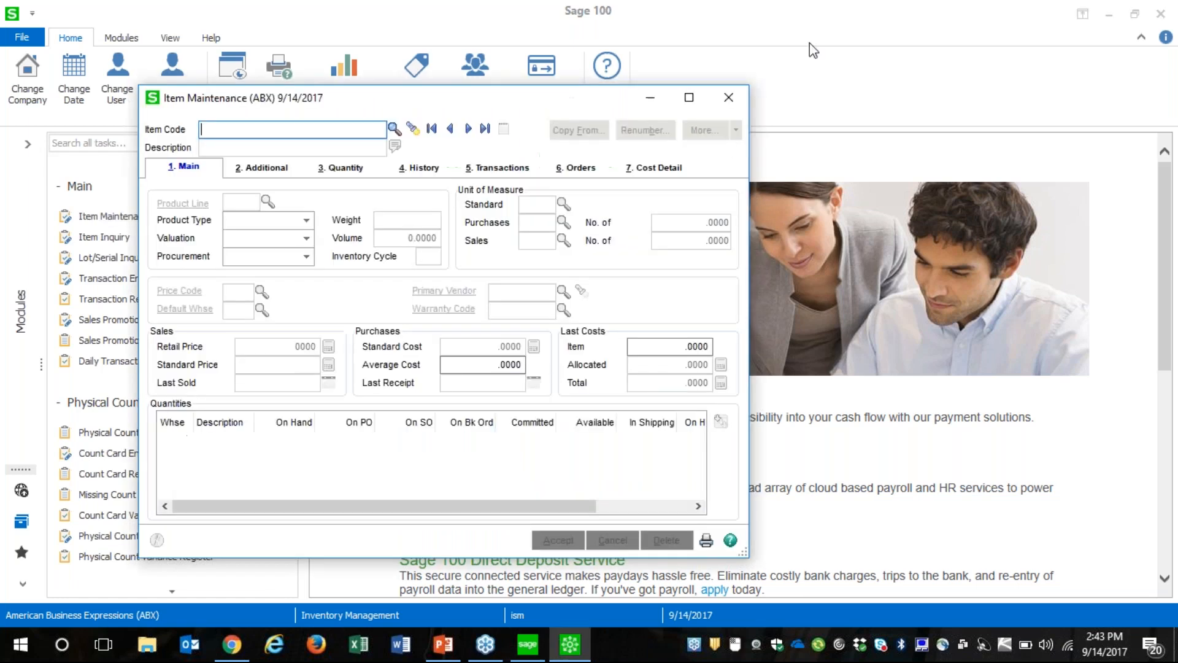
pyautogui.click(730, 99)
pyautogui.click(101, 216)
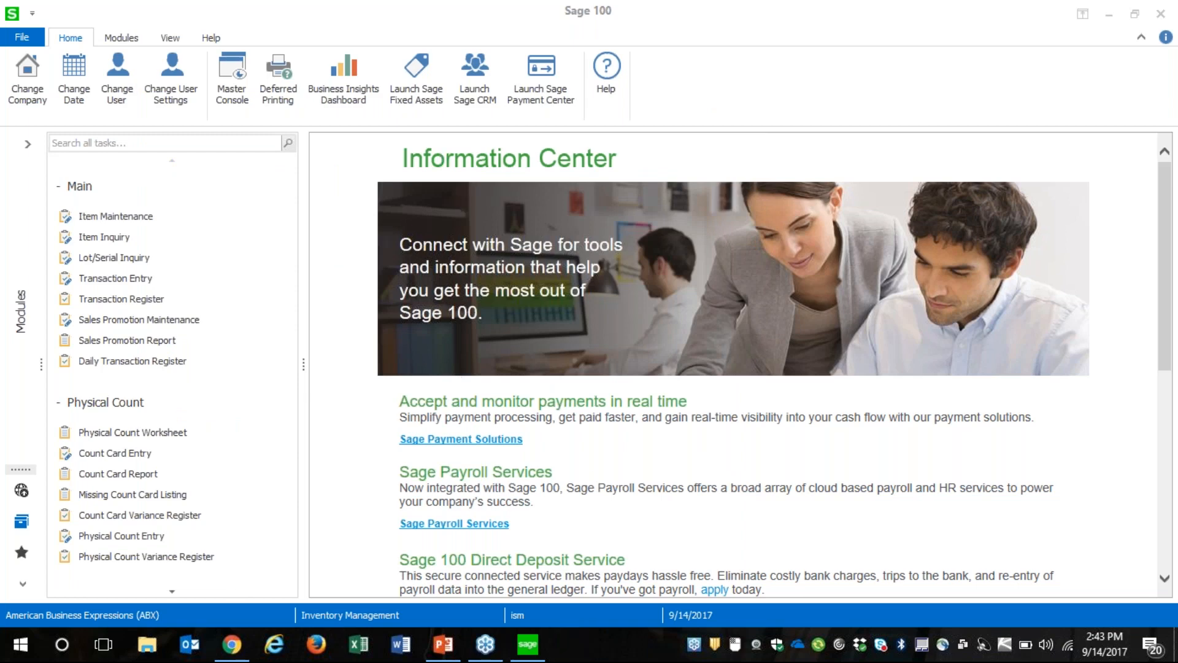
pyautogui.click(108, 218)
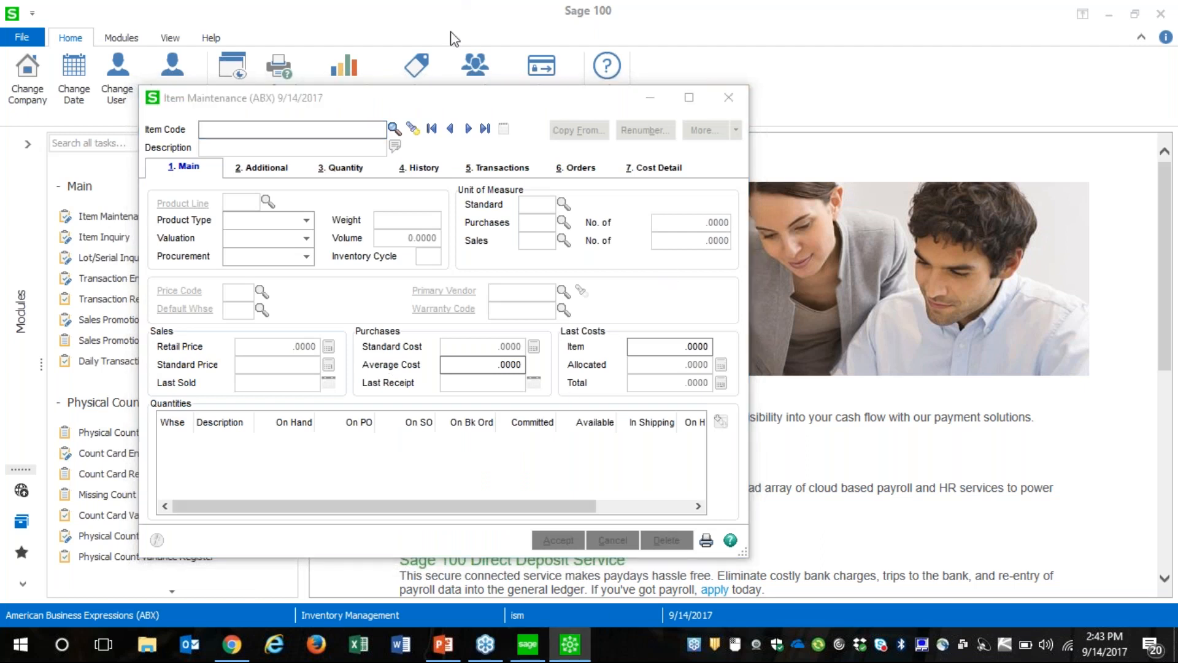
pyautogui.click(344, 129)
pyautogui.click(431, 129)
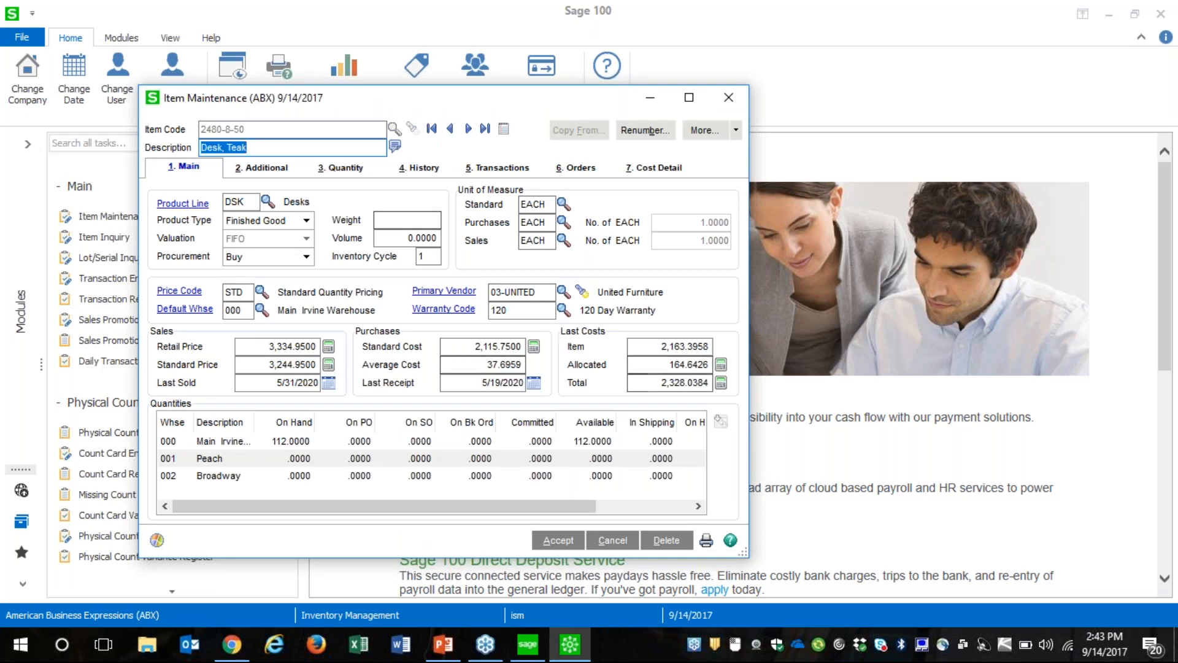
pyautogui.click(469, 130)
pyautogui.click(470, 130)
pyautogui.click(468, 129)
pyautogui.click(468, 129)
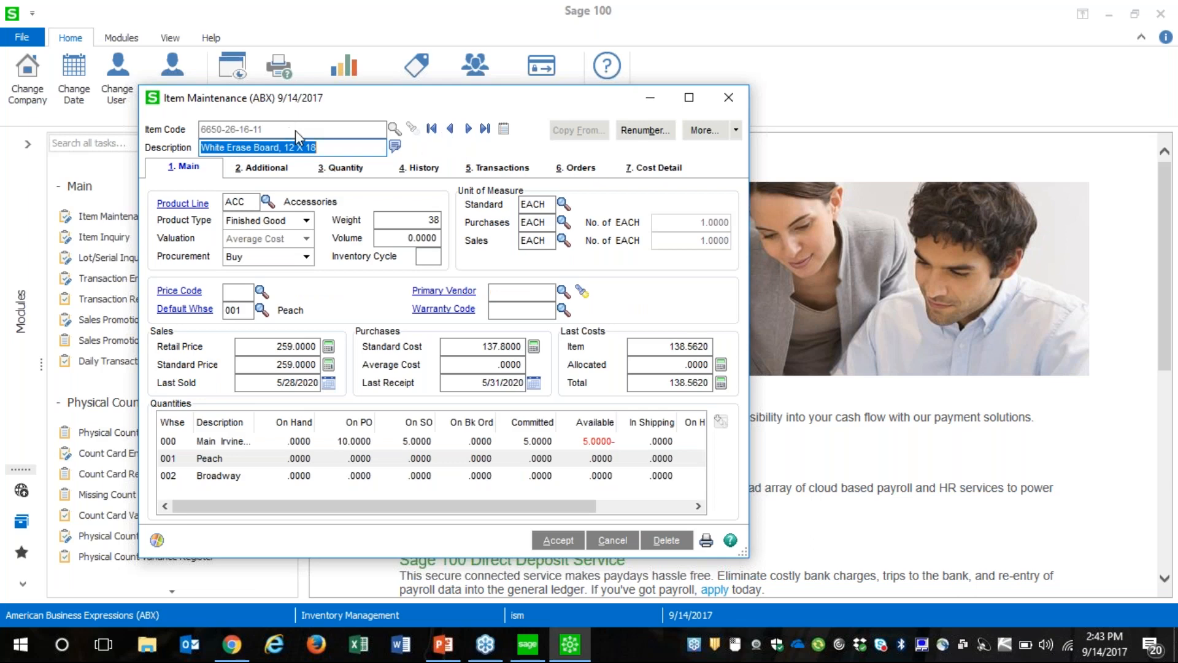
pyautogui.click(728, 97)
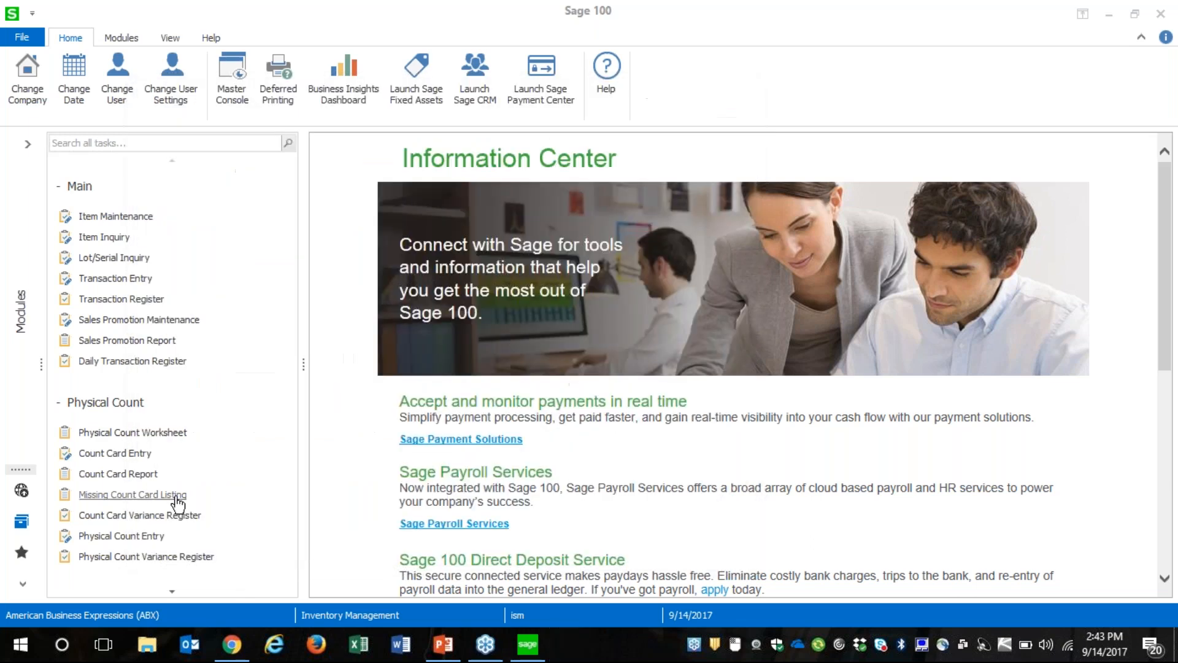
# Try to open Item Valuation Change Selection from the Inventory Management utilities and dismiss the file-in-use warning
pyautogui.click(169, 593)
pyautogui.click(170, 593)
pyautogui.click(169, 593)
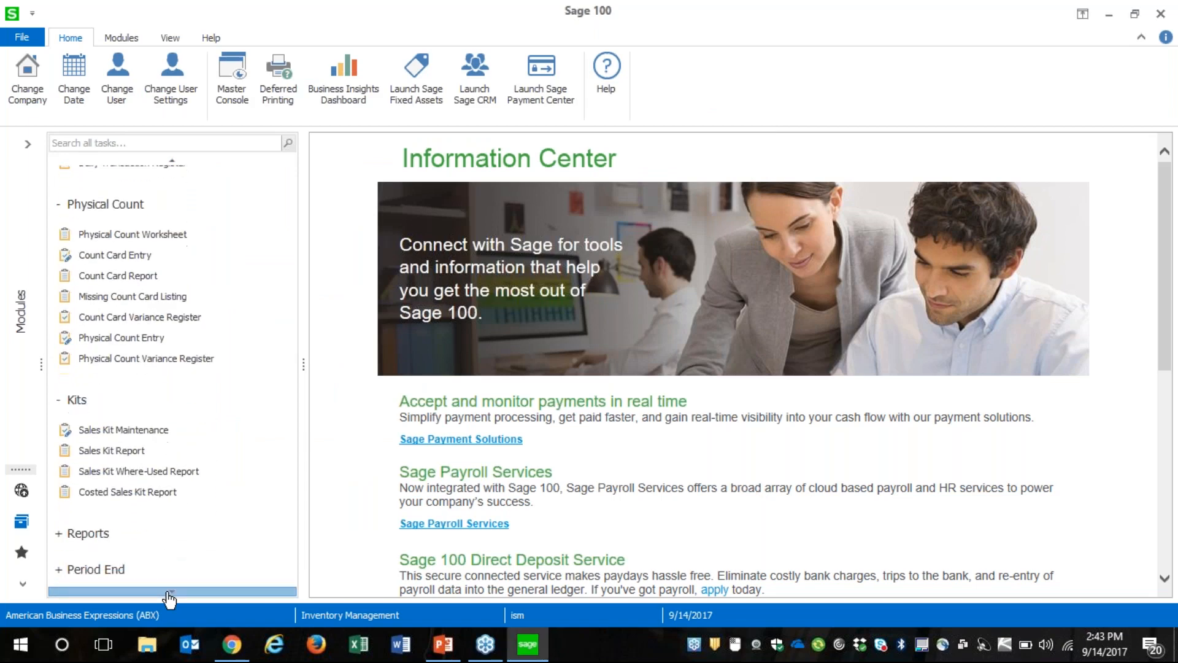
pyautogui.click(169, 593)
pyautogui.click(169, 593)
pyautogui.click(169, 593)
pyautogui.click(170, 593)
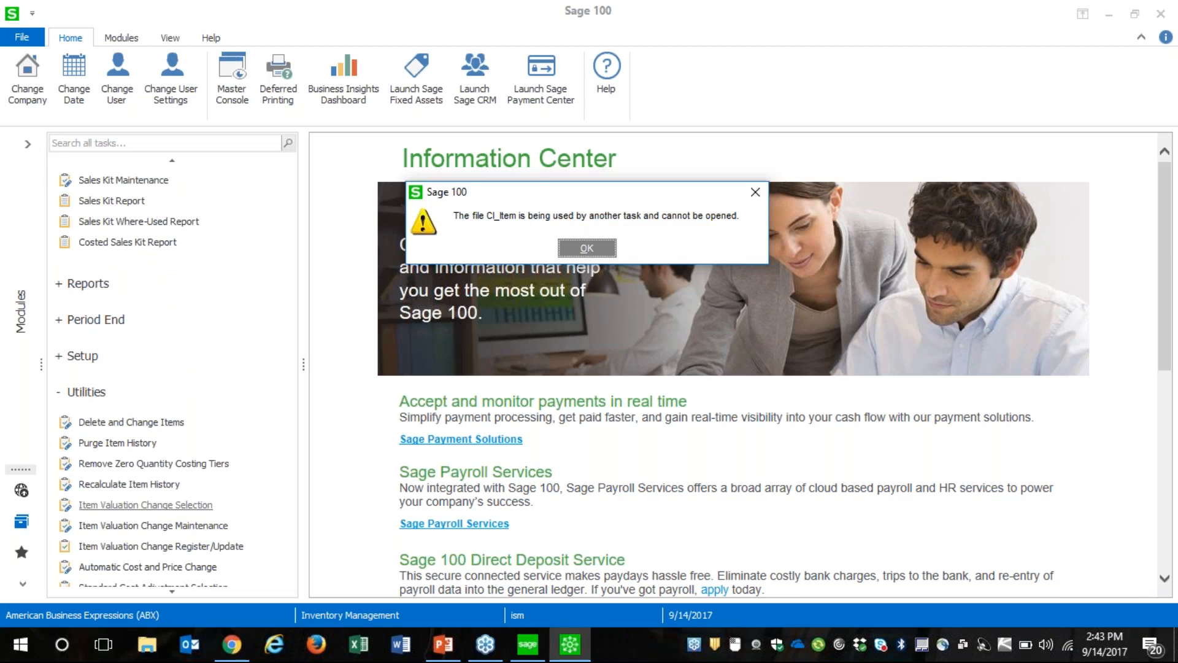
pyautogui.click(587, 248)
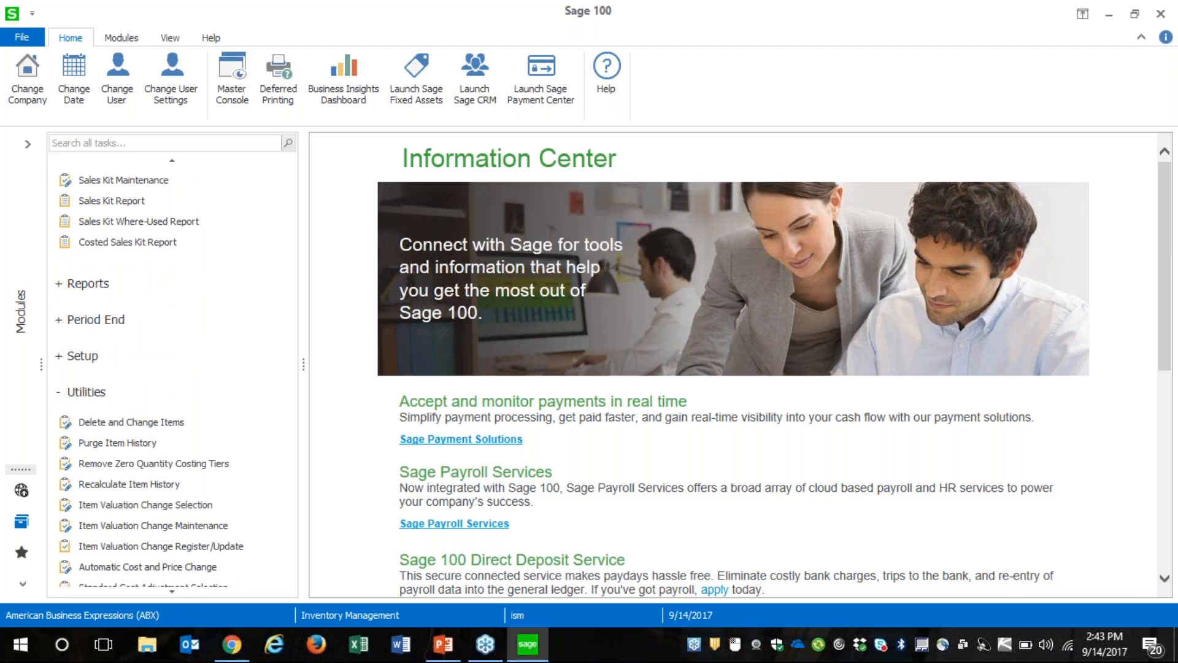
# Exit Sage 100 completely and open the Windows Task Manager
pyautogui.click(1175, 26)
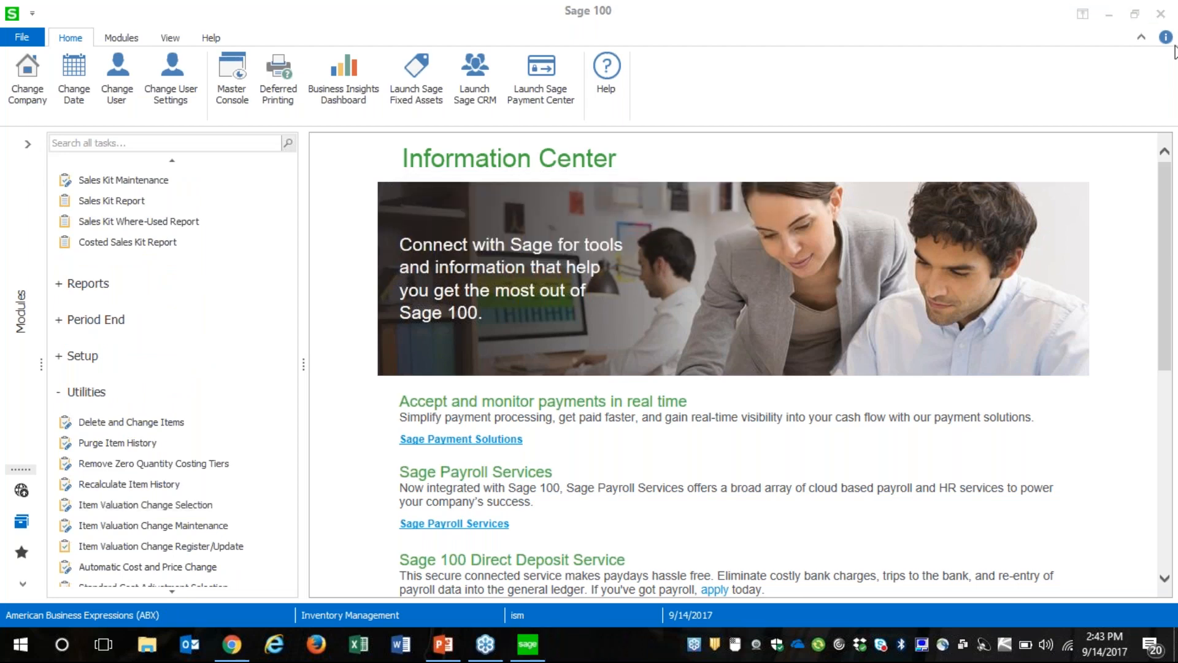
pyautogui.click(1157, 9)
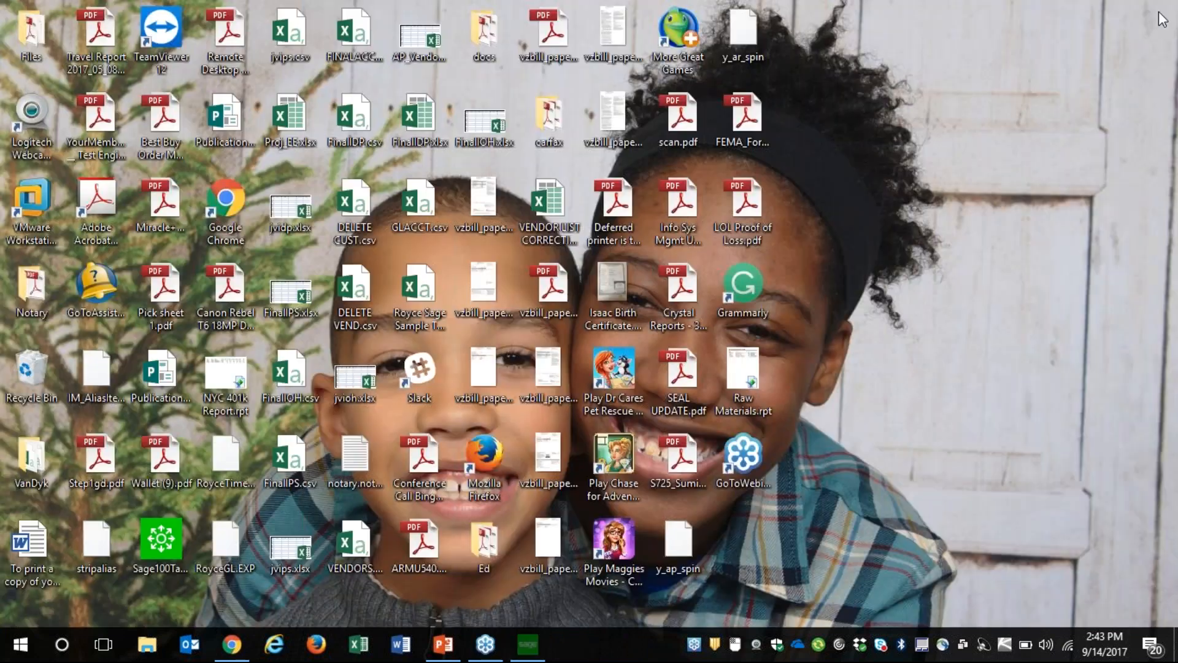
pyautogui.rightClick(526, 659)
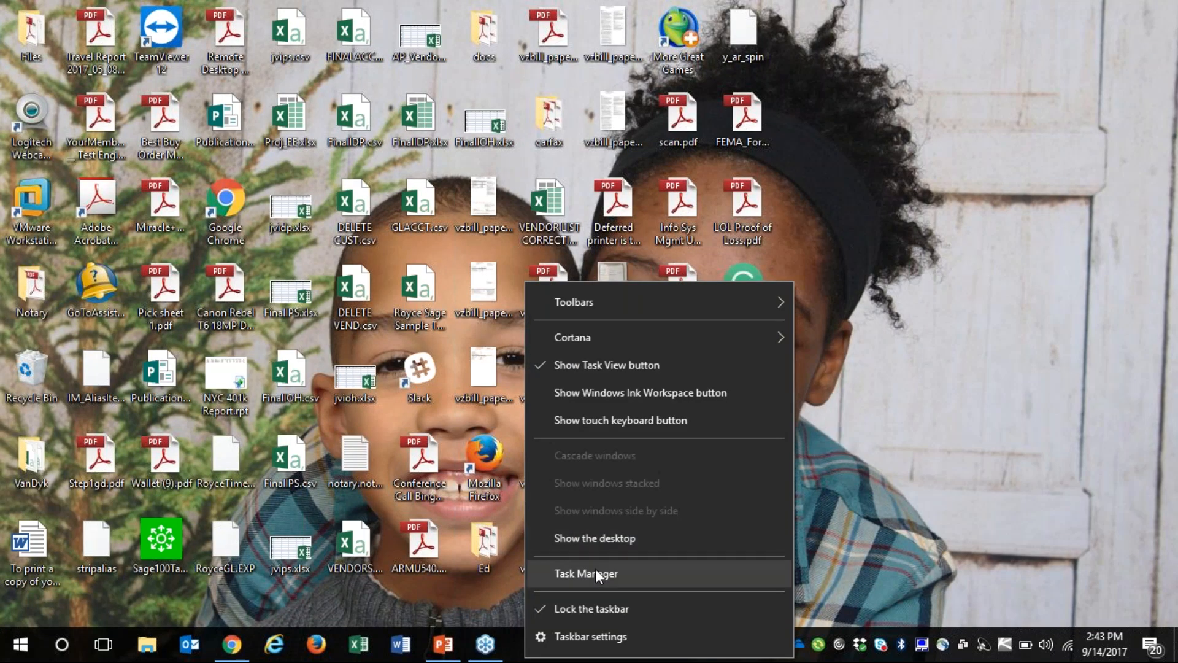
pyautogui.click(599, 570)
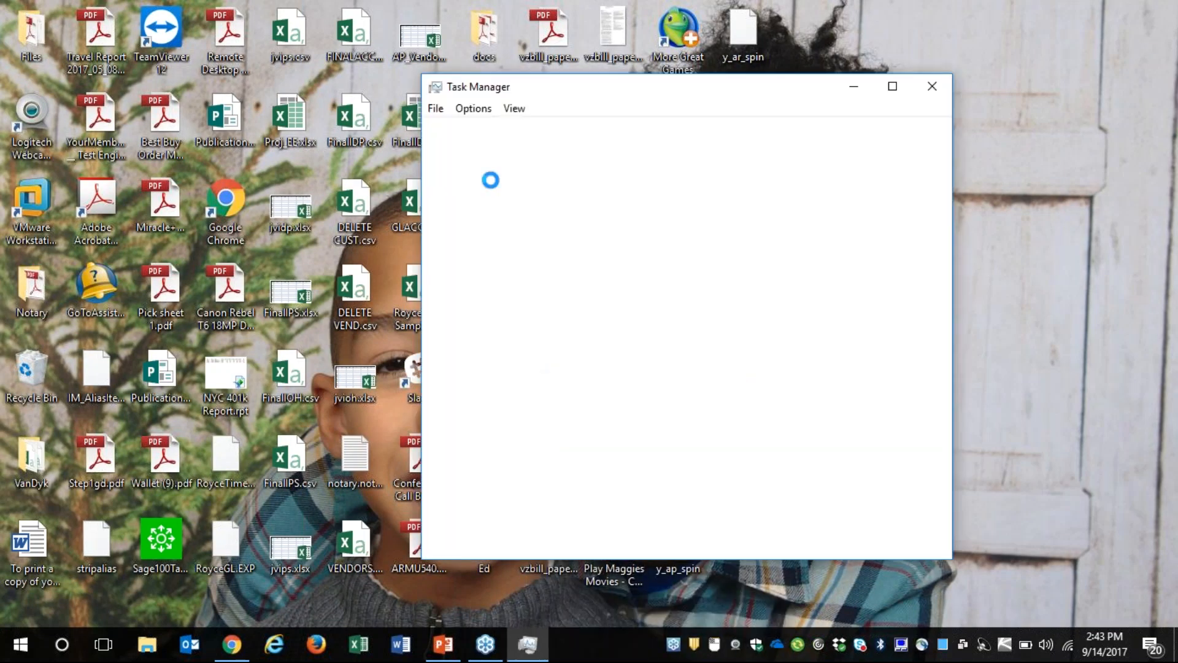
# Sort the detailed process list by name, check it for leftover Sage 100 processes and close Task Manager
pyautogui.moveTo(615, 94); pyautogui.dragTo(523, 89)
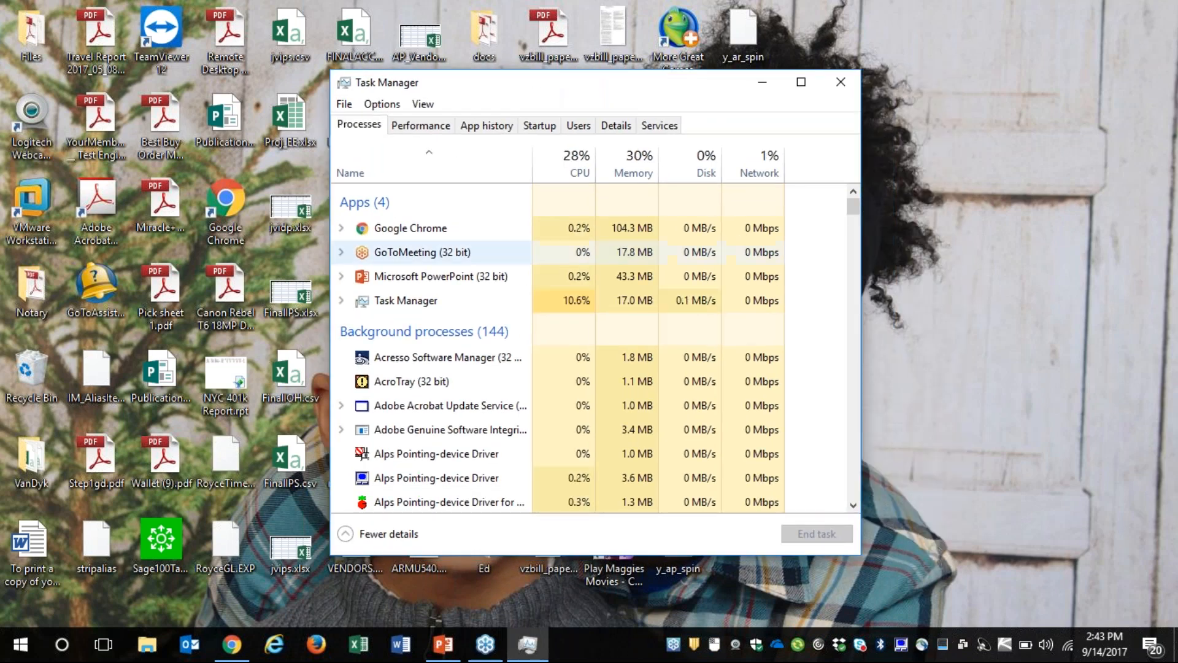
pyautogui.click(620, 130)
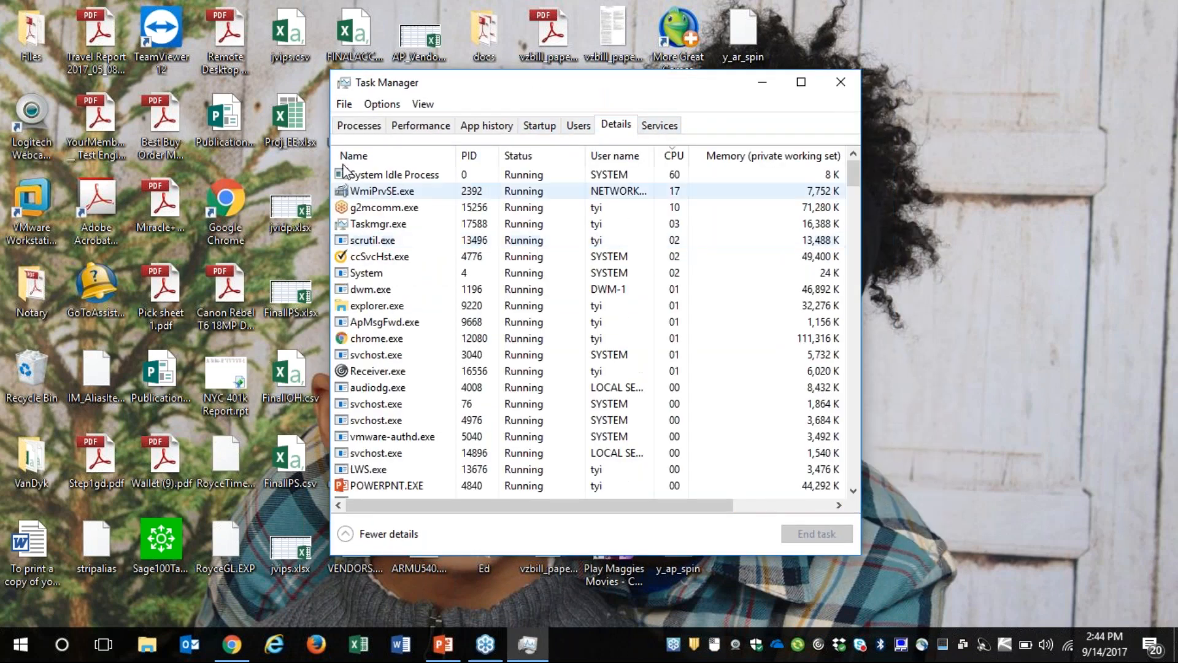
pyautogui.click(381, 156)
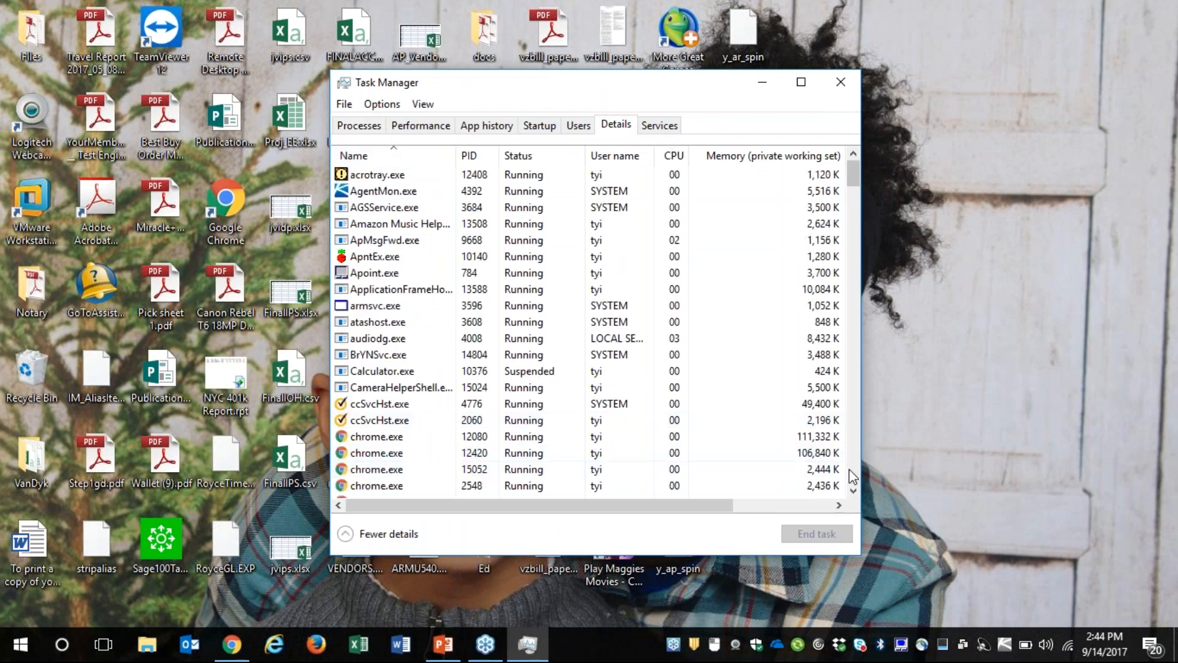
pyautogui.scroll(-20, 849, 478)
pyautogui.scroll(-20, 852, 478)
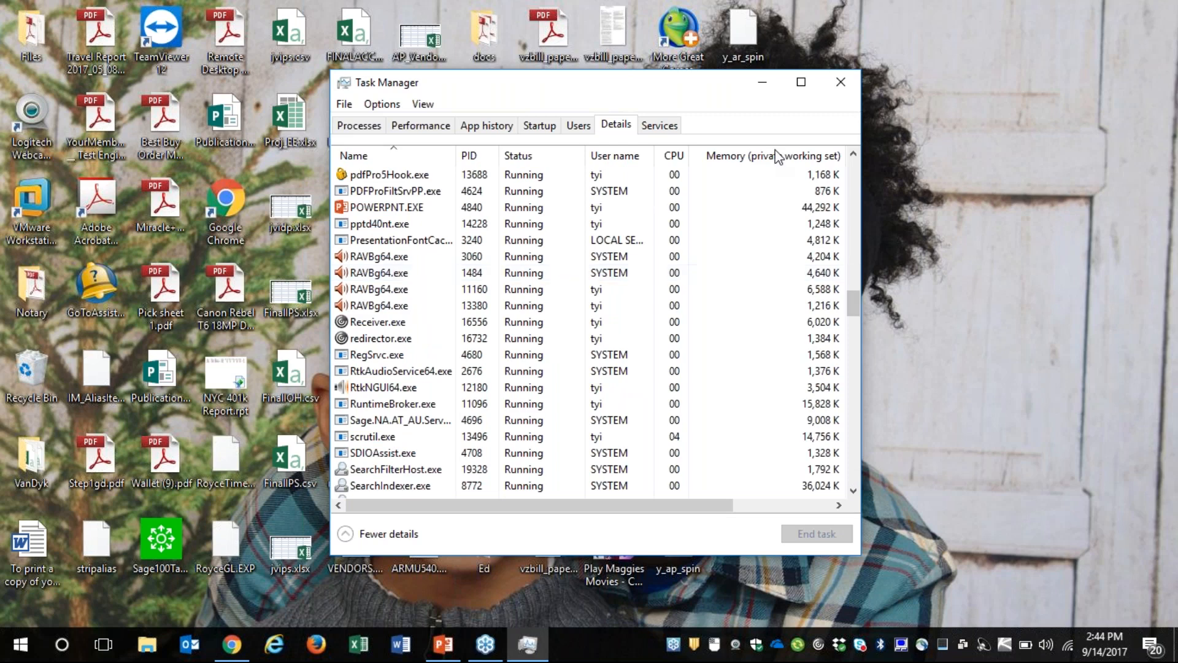
pyautogui.click(847, 86)
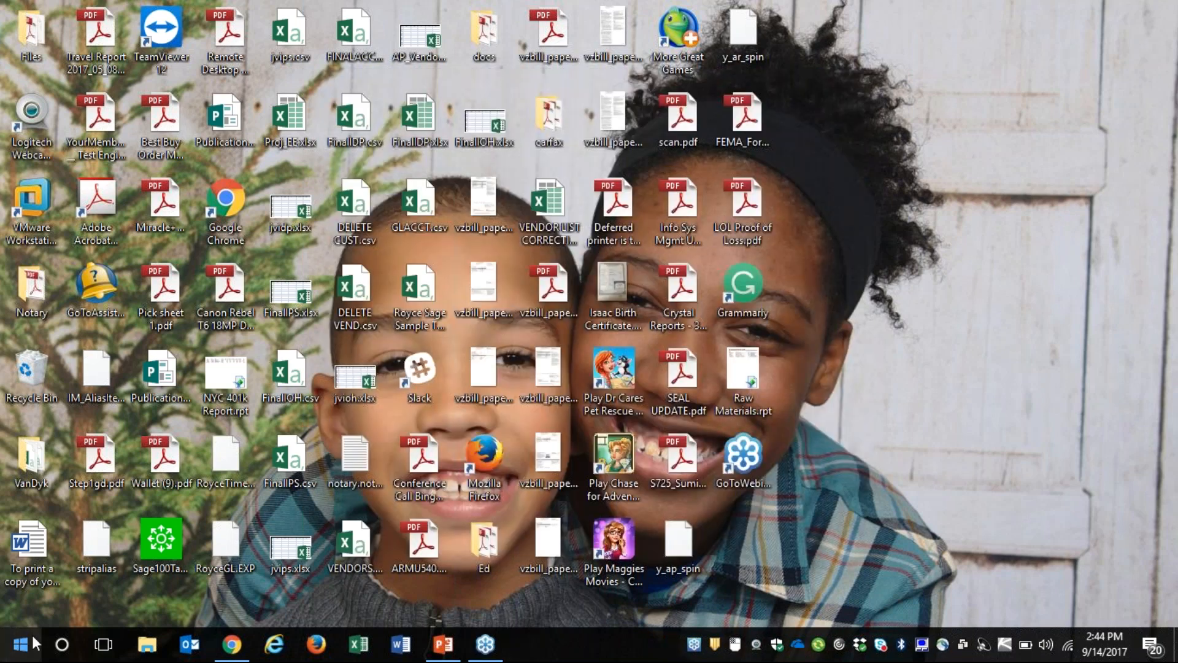
# Launch Sage 100 Standard 2017 from the Sage program group
pyautogui.click(20, 644)
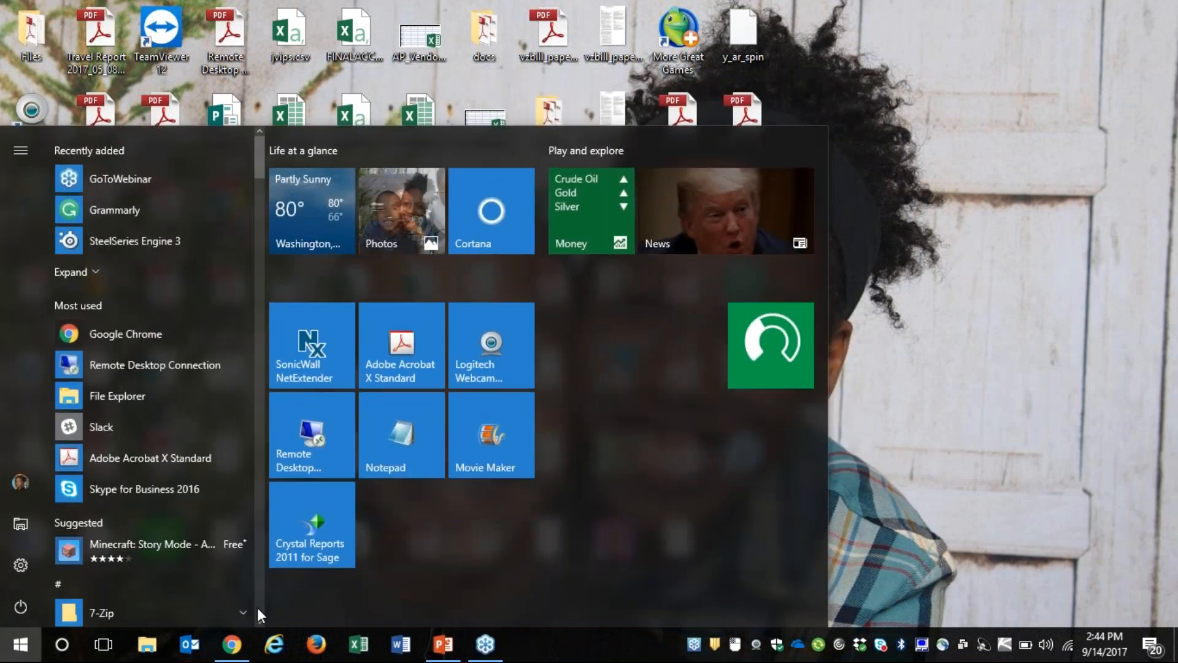
pyautogui.scroll(-15, 259, 606)
pyautogui.scroll(-8, 259, 604)
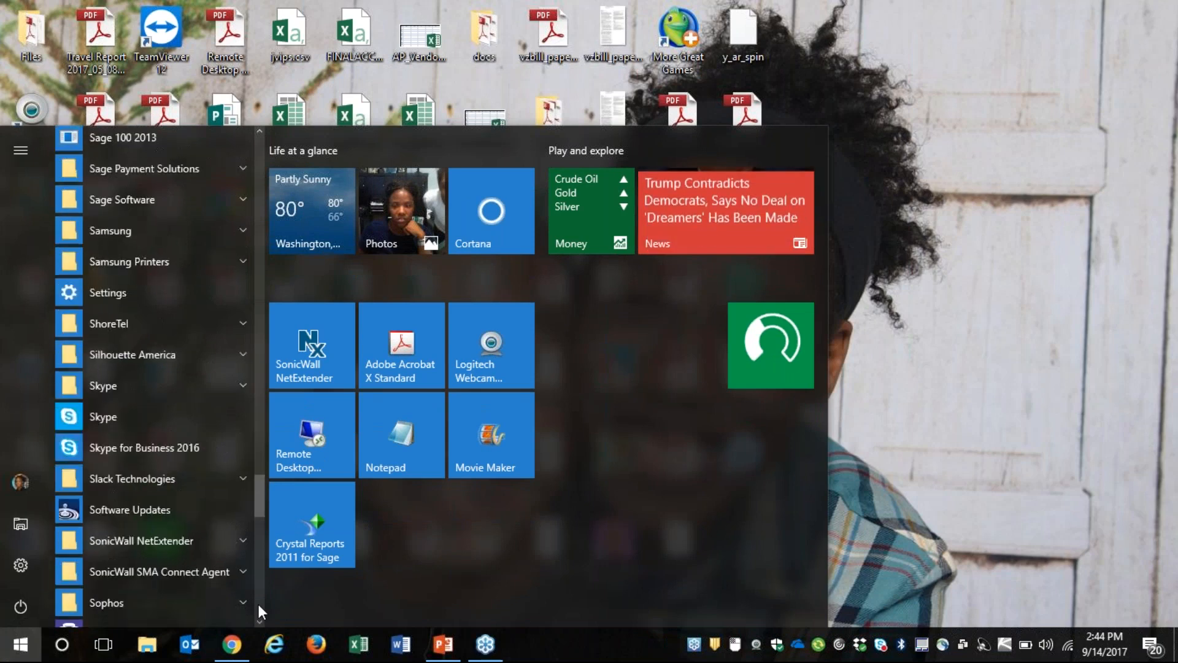
pyautogui.scroll(5, 259, 177)
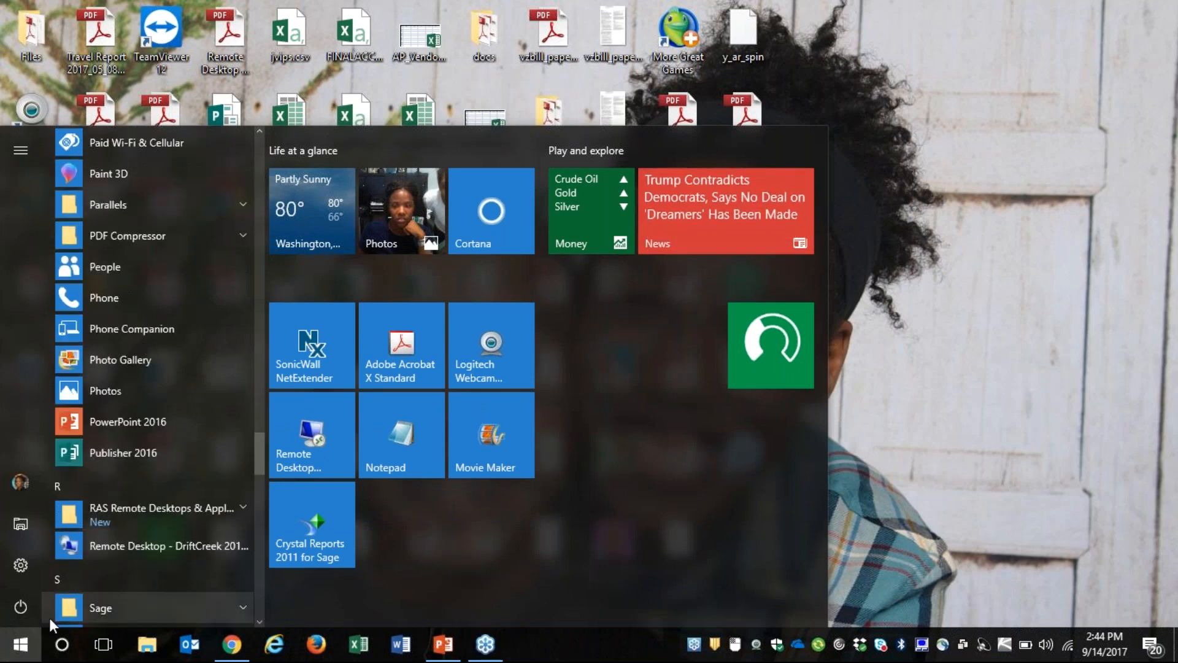
pyautogui.click(92, 608)
pyautogui.scroll(-5, 259, 601)
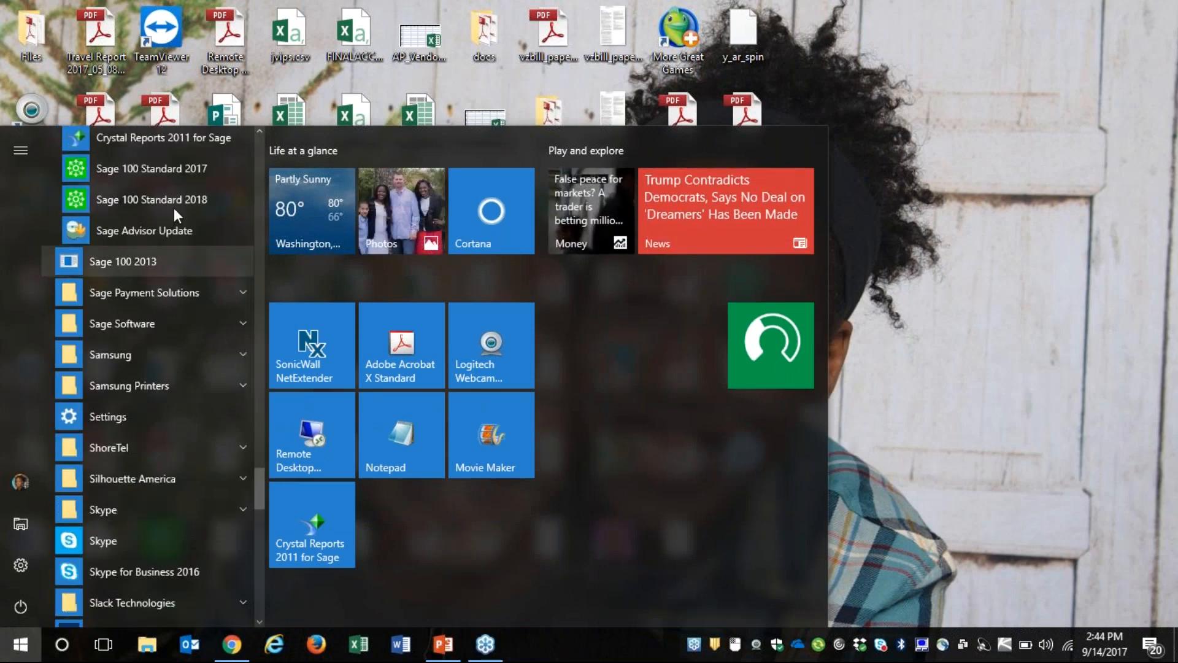
pyautogui.click(186, 175)
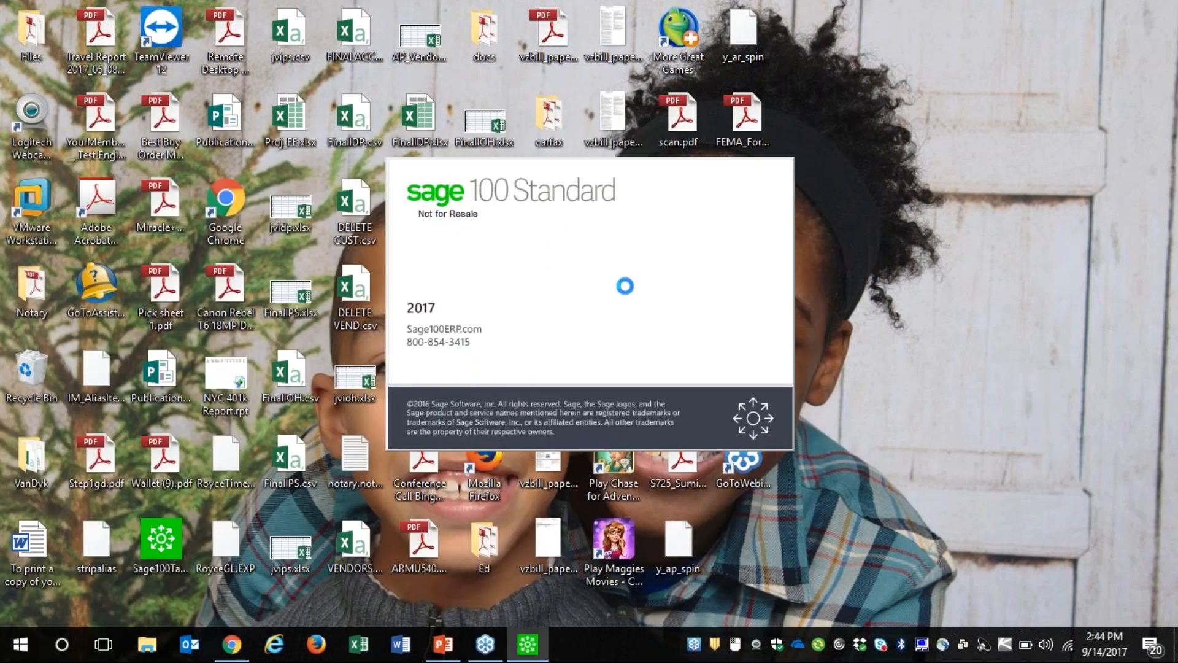
# Log on to Sage 100 with the user logon and the account password
pyautogui.press('Tab')
pyautogui.click(186, 182)
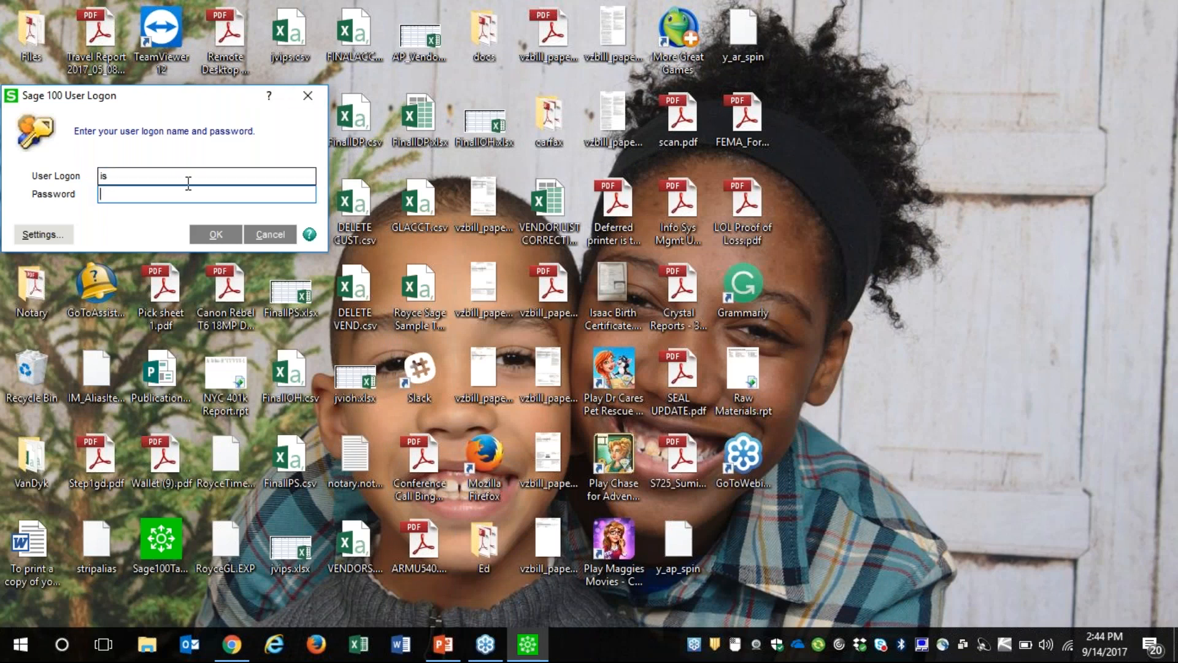
pyautogui.write('m')
pyautogui.press('Tab')
pyautogui.write('$$$$$')
pyautogui.press('Return')
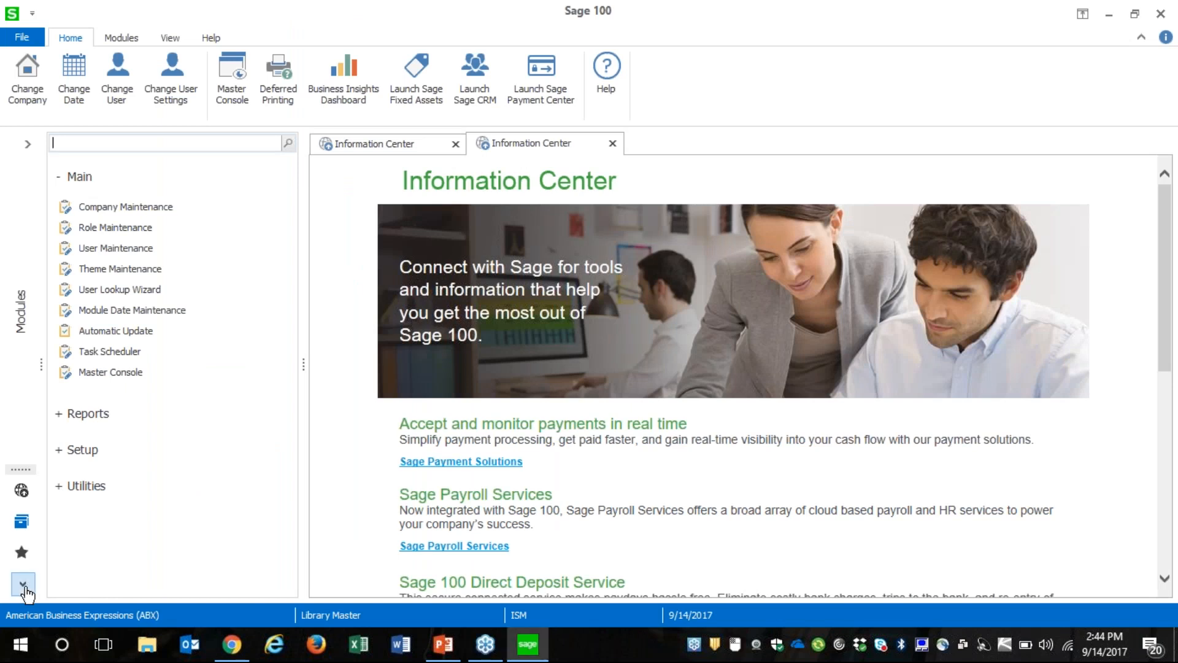
# Change the company to ABC and enter the Inventory Management module, accepting 9/14/2017 as the accounting date
pyautogui.doubleClick(150, 616)
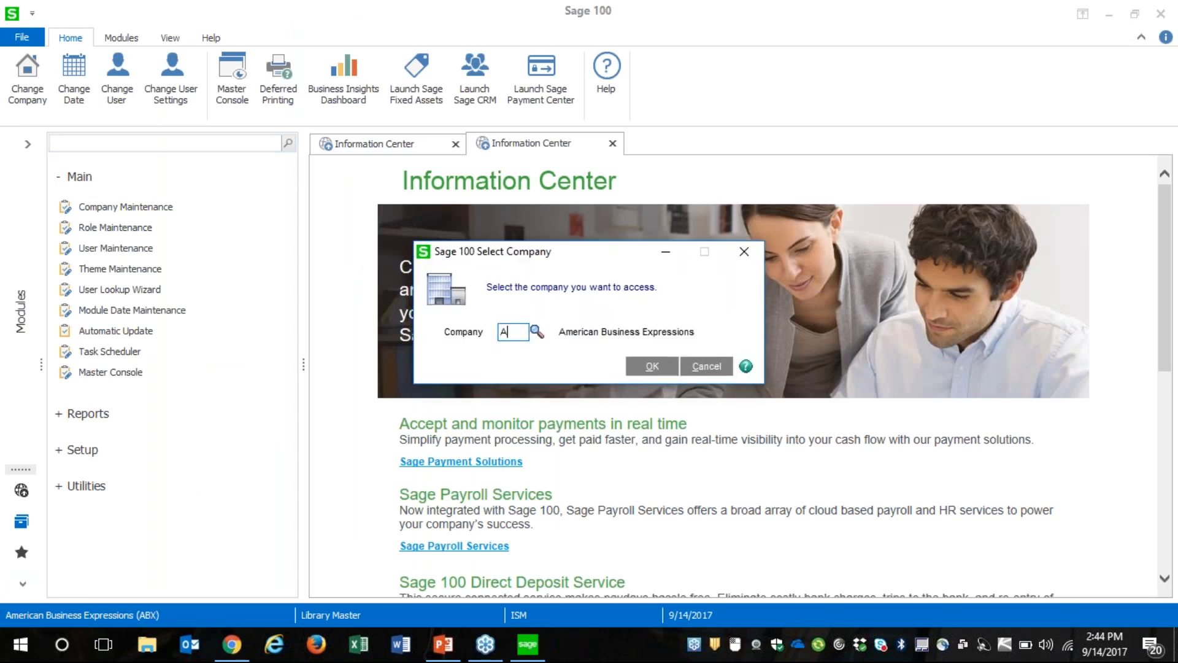
pyautogui.press('Return')
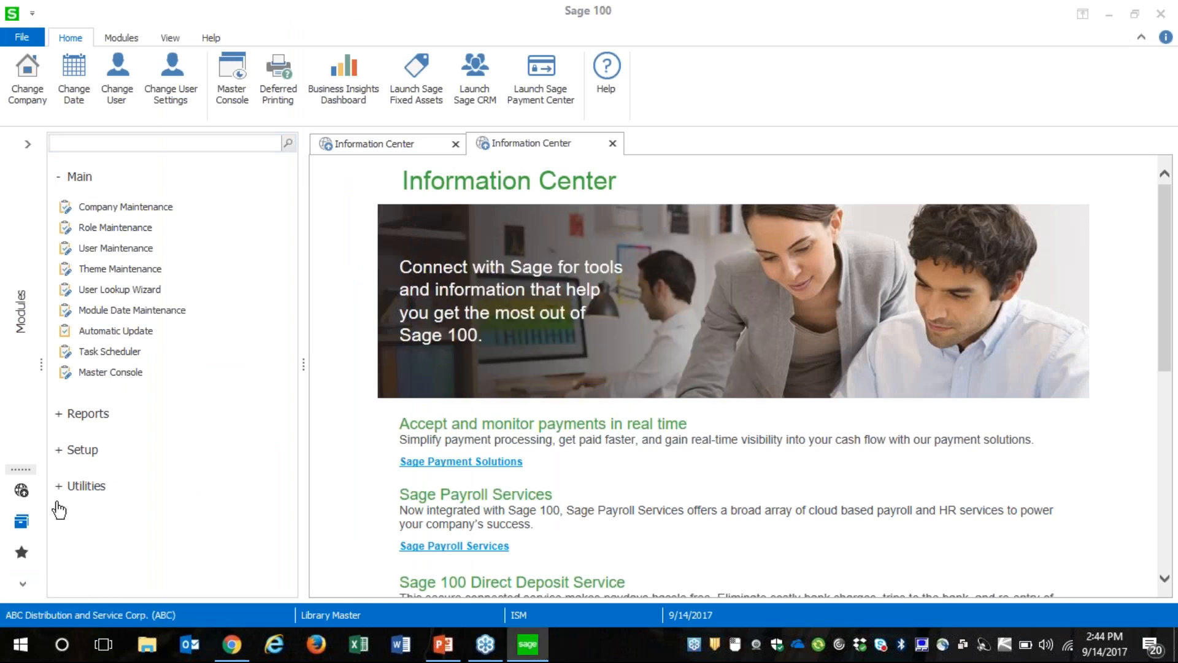
pyautogui.click(27, 337)
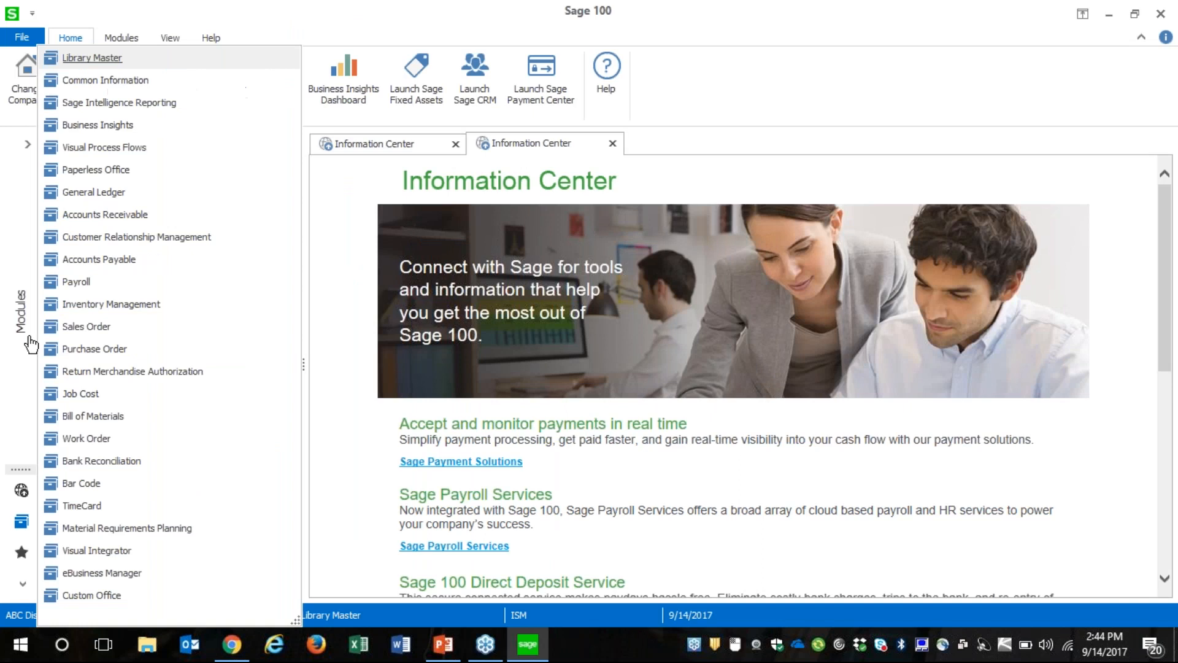
pyautogui.click(145, 304)
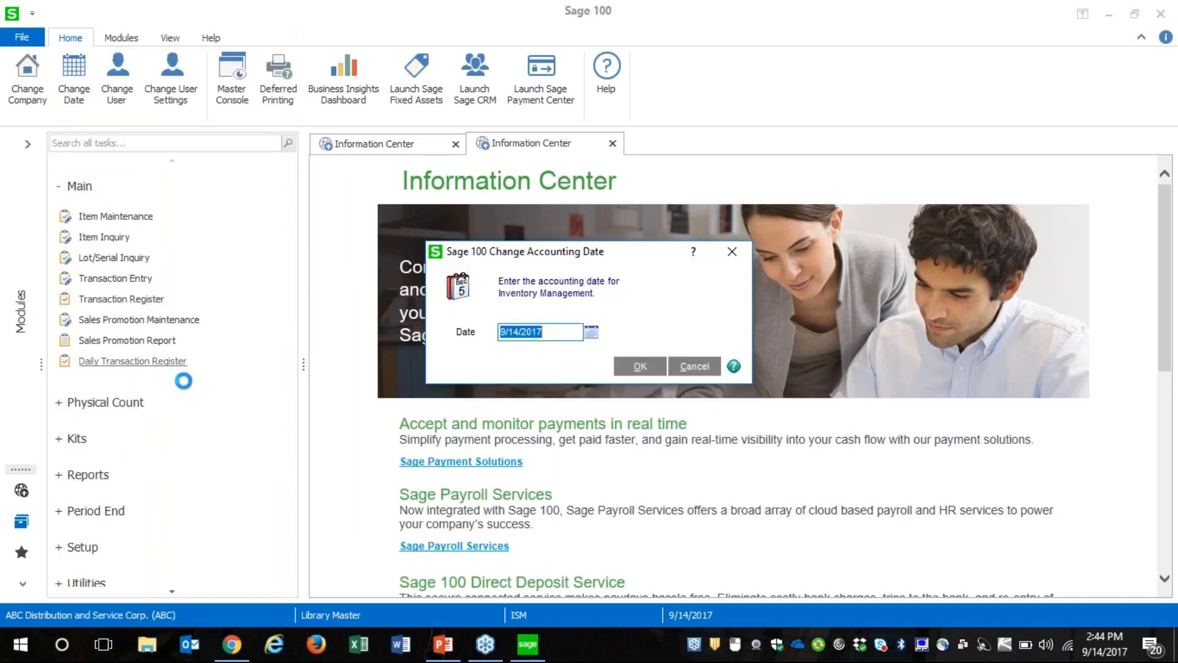
pyautogui.click(646, 368)
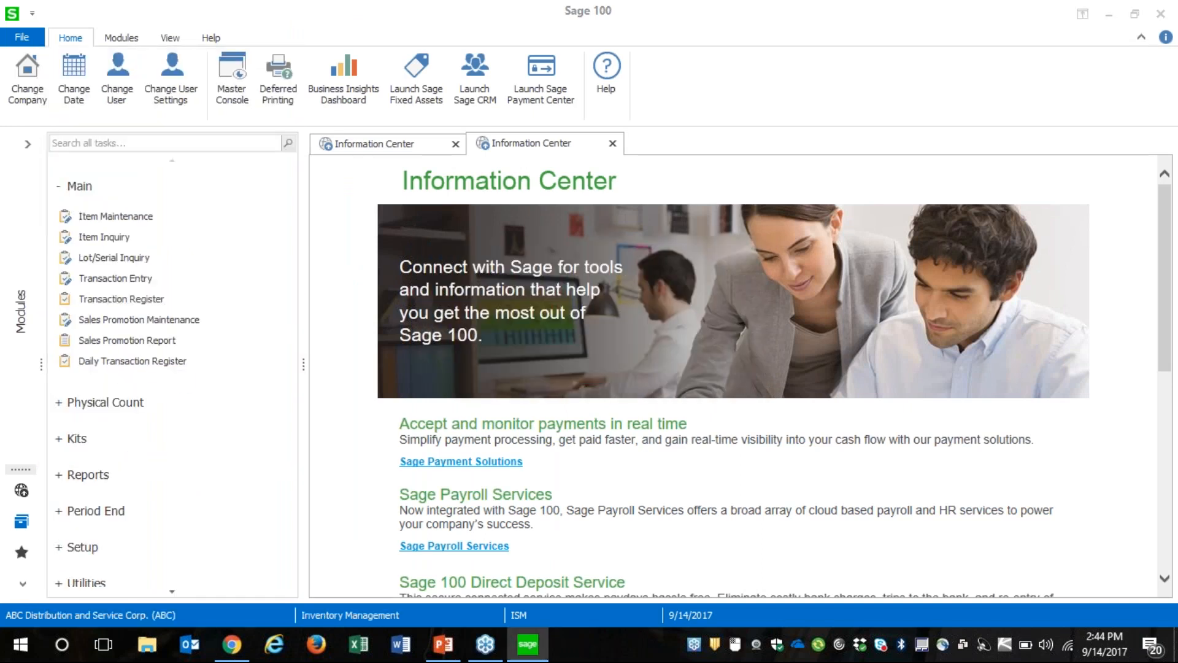
# Open Item Valuation Change Maintenance from the inventory utilities and load item 1001-HON-H254LK from the item lookup
pyautogui.click(172, 592)
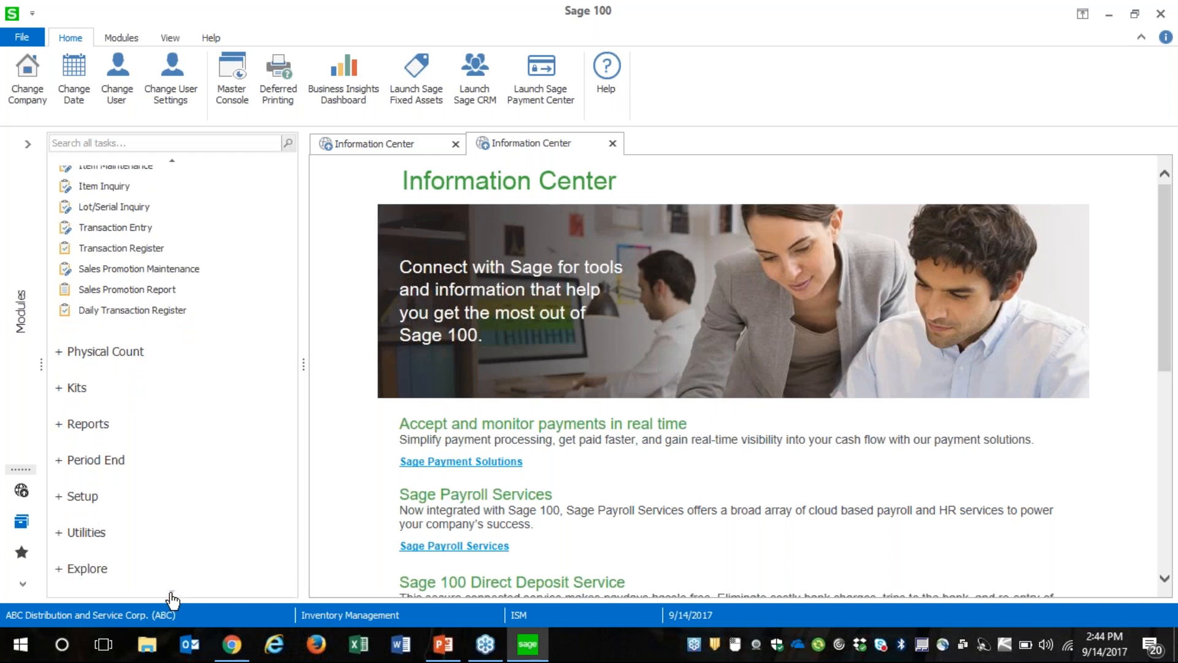
pyautogui.click(94, 534)
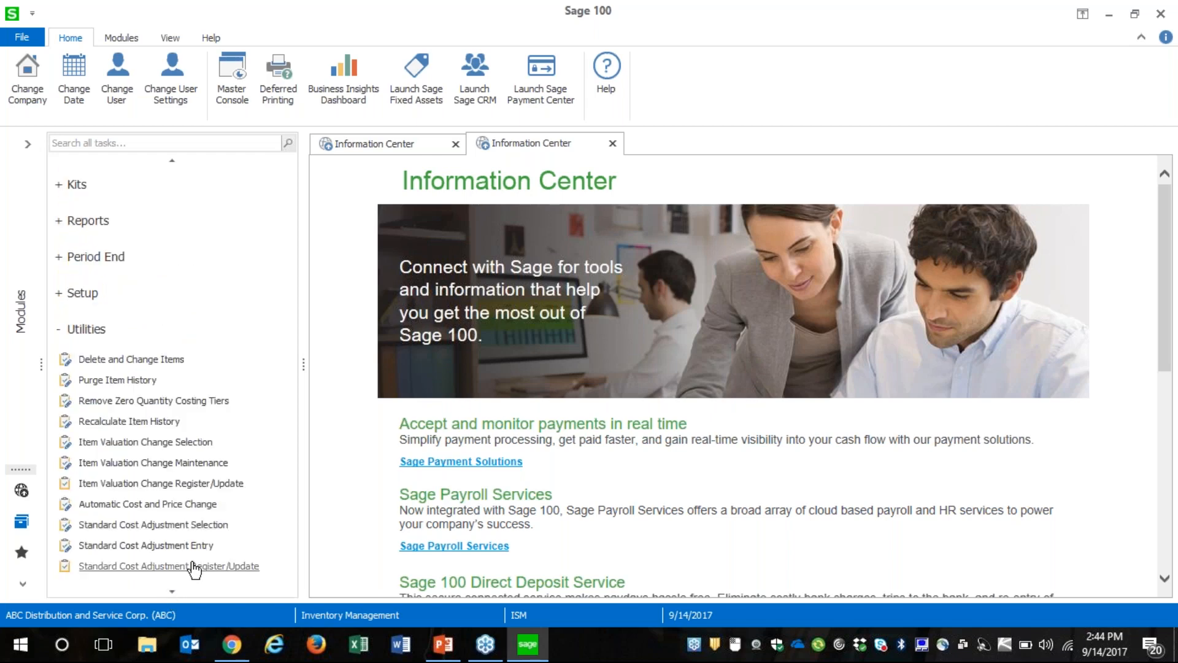
pyautogui.click(178, 464)
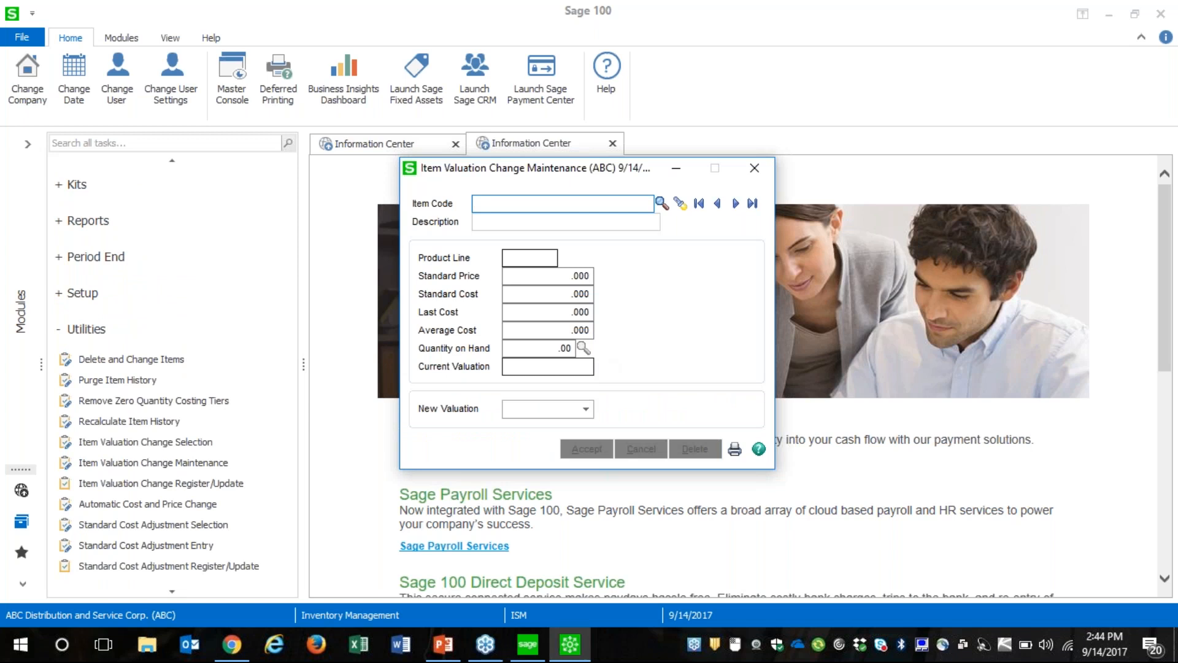
pyautogui.click(661, 204)
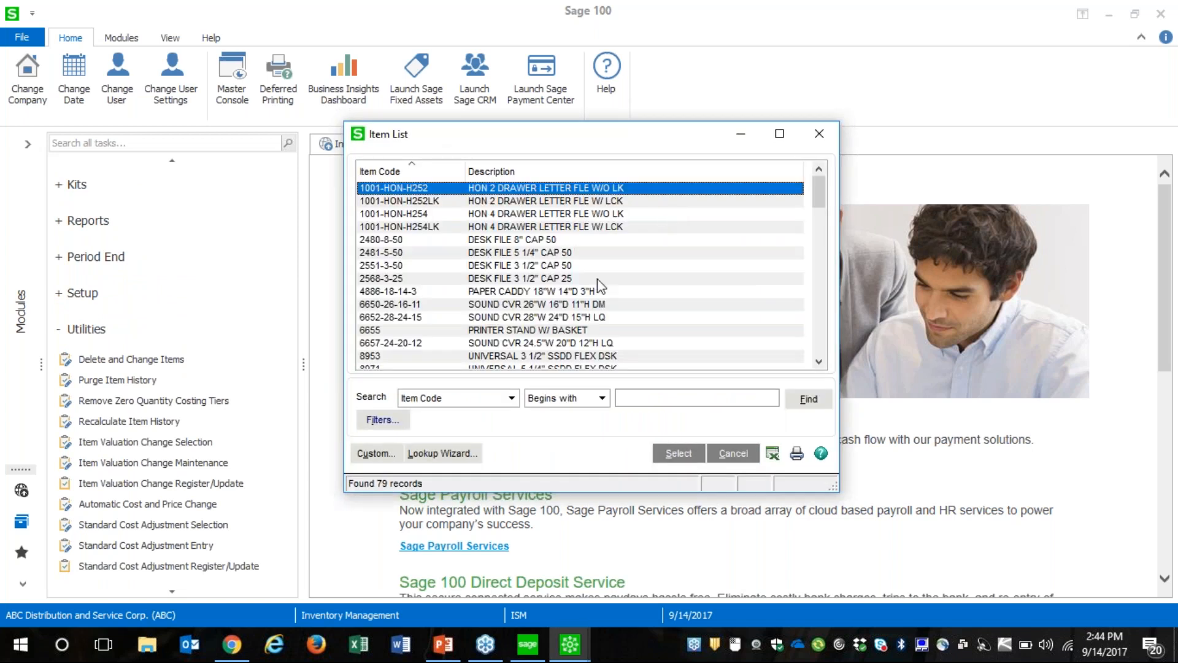
pyautogui.doubleClick(565, 228)
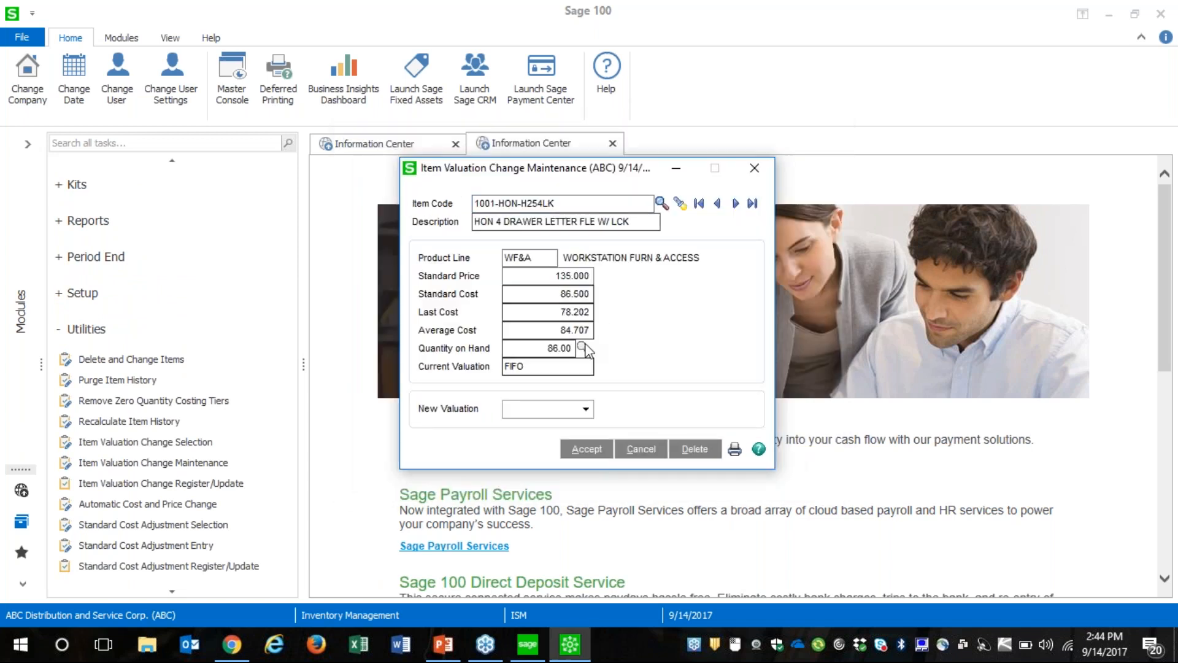
# Set the item's new valuation to Standard Cost, accept the change and close Item Valuation Change Maintenance
pyautogui.click(585, 410)
pyautogui.click(531, 430)
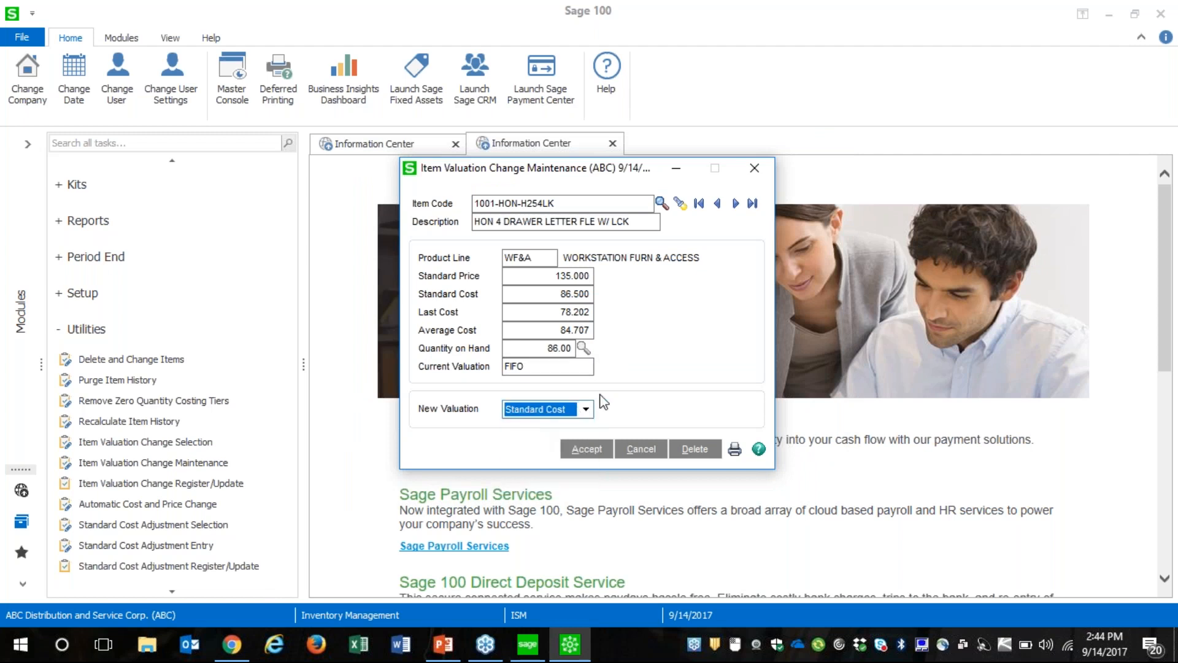
pyautogui.click(581, 457)
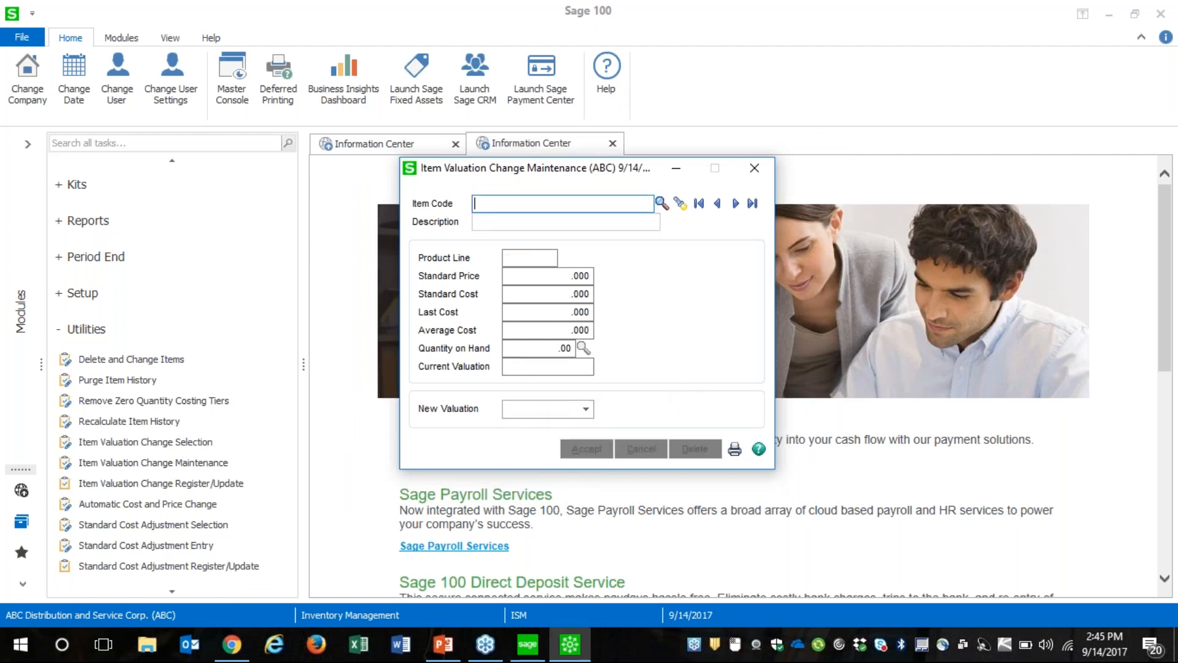
pyautogui.press('Escape')
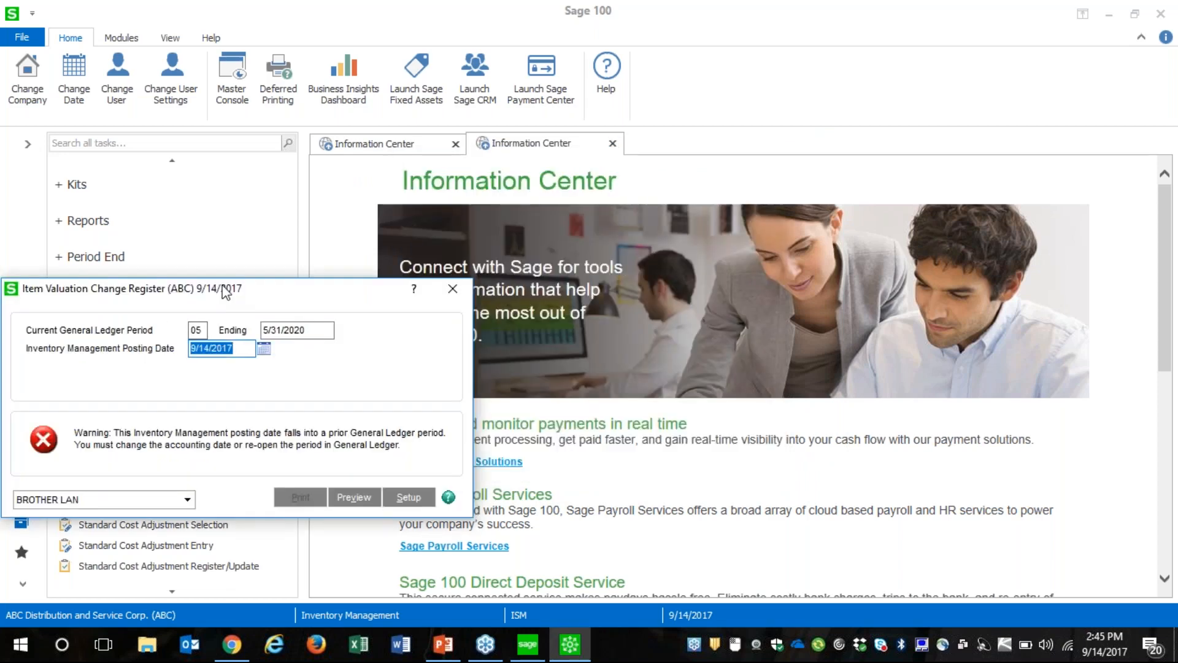
# Set the Item Valuation Change Register's posting date to 5/31/2020 and preview the register
pyautogui.moveTo(227, 288); pyautogui.dragTo(536, 248)
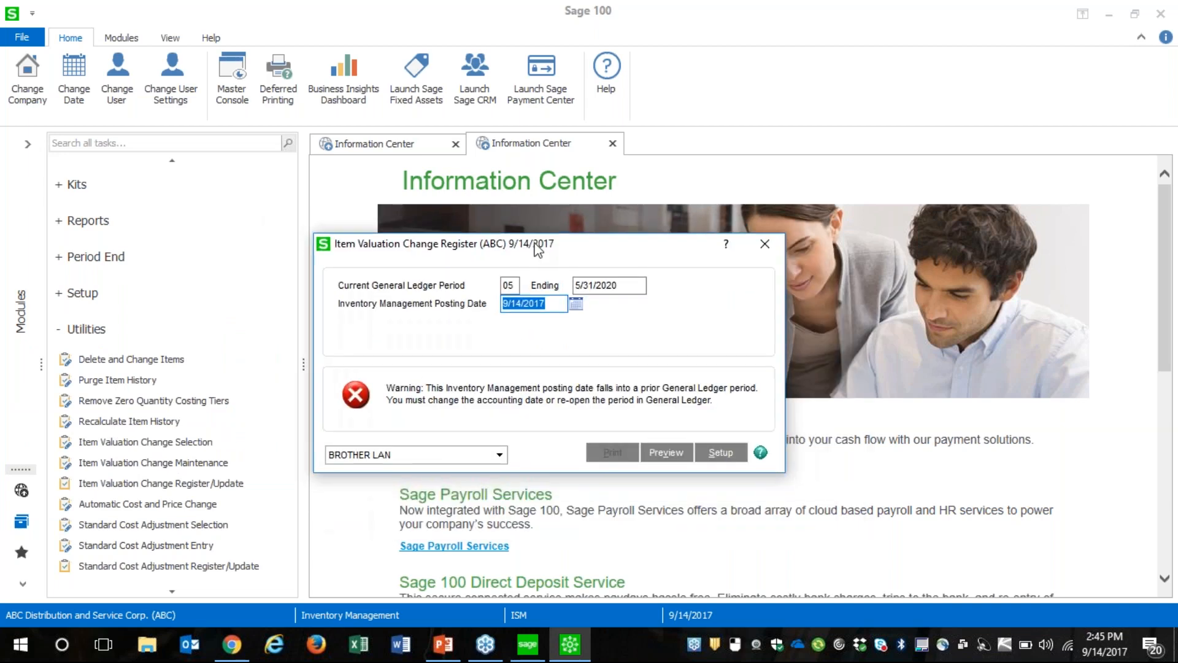
pyautogui.click(556, 302)
pyautogui.moveTo(548, 304); pyautogui.dragTo(429, 310)
pyautogui.write('05312020')
pyautogui.press('Tab')
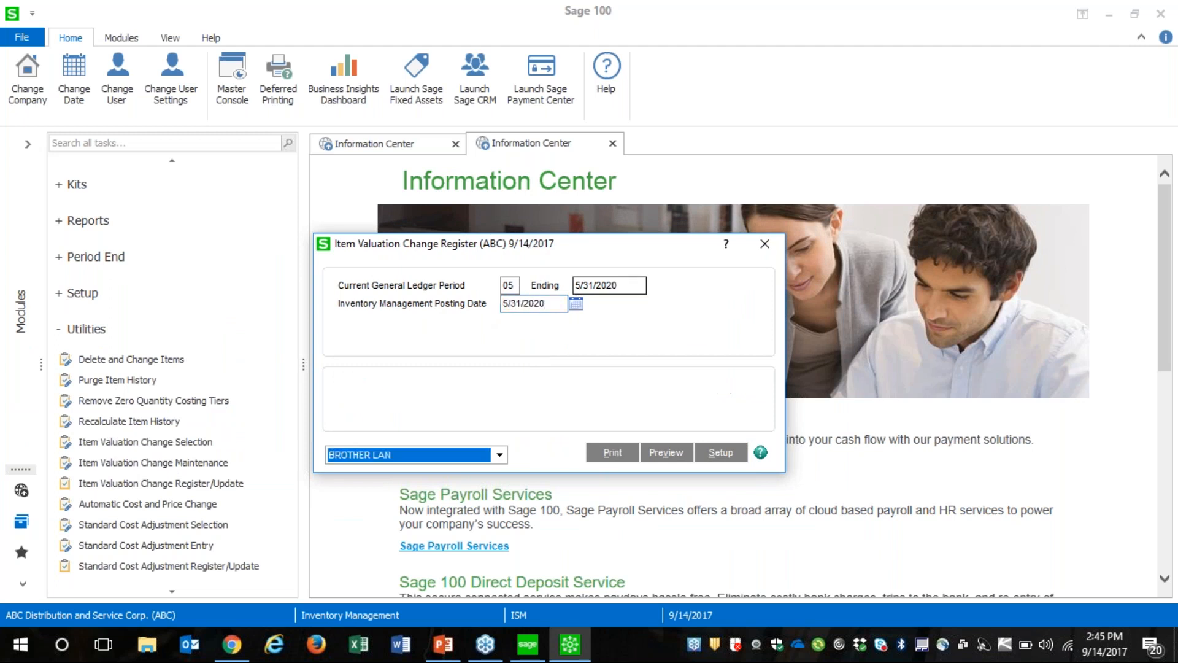
pyautogui.click(668, 456)
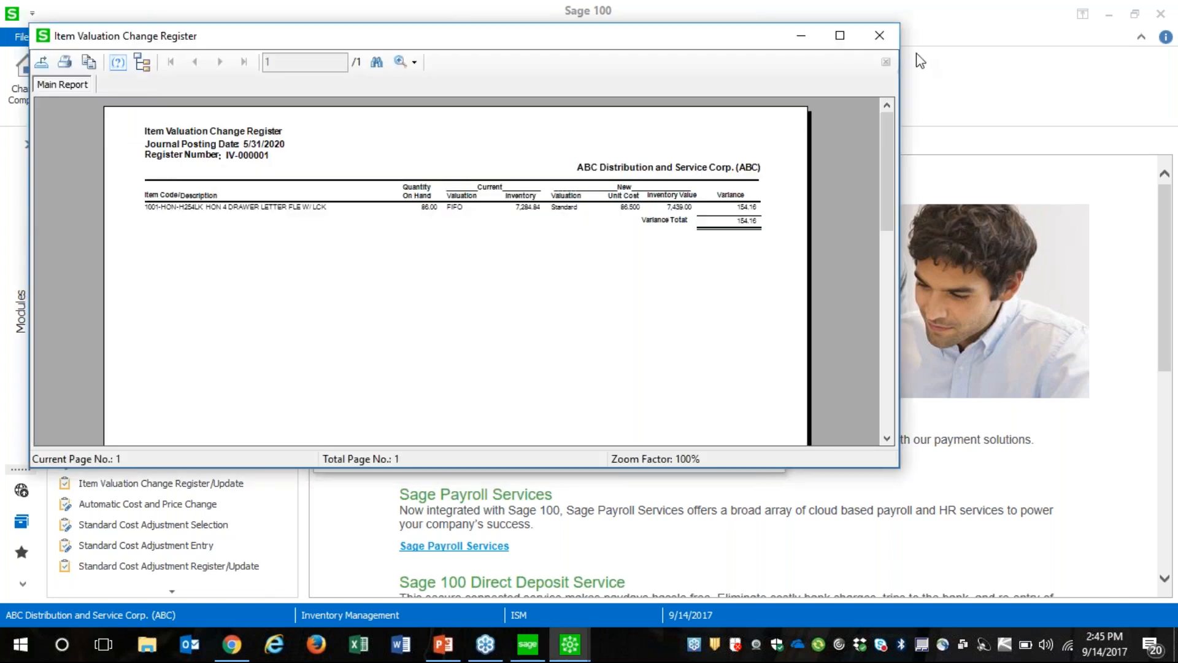
# Enlarge the register preview to 150% in a maximized window and examine the item's new valuation and variance
pyautogui.click(407, 62)
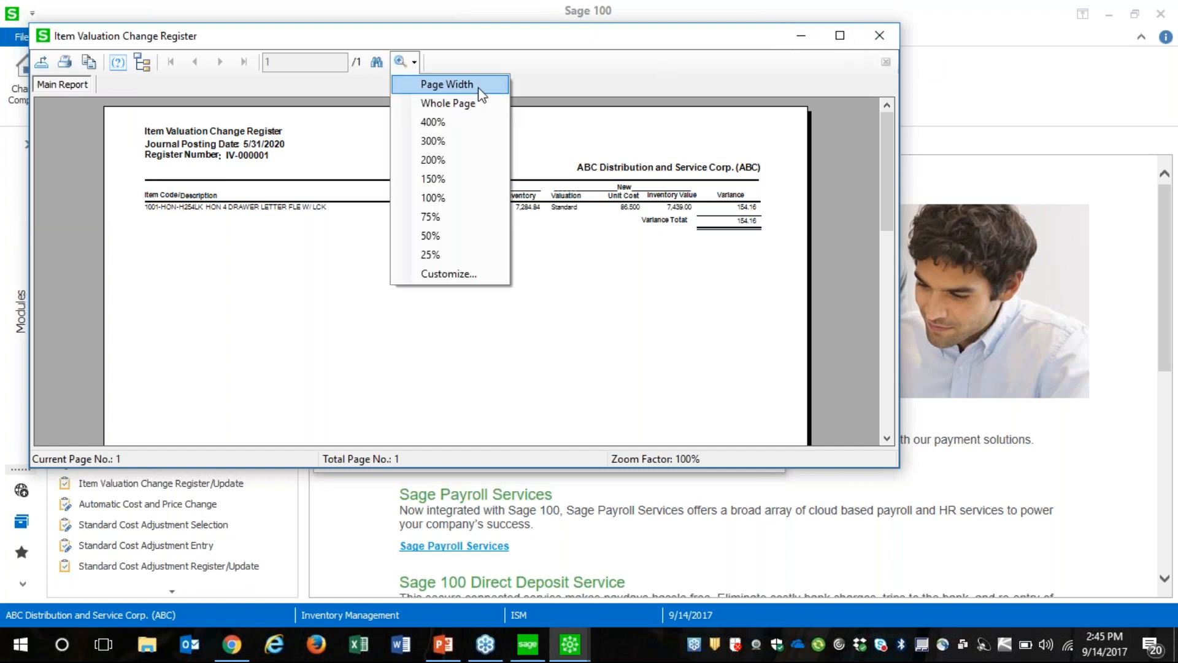
pyautogui.click(434, 198)
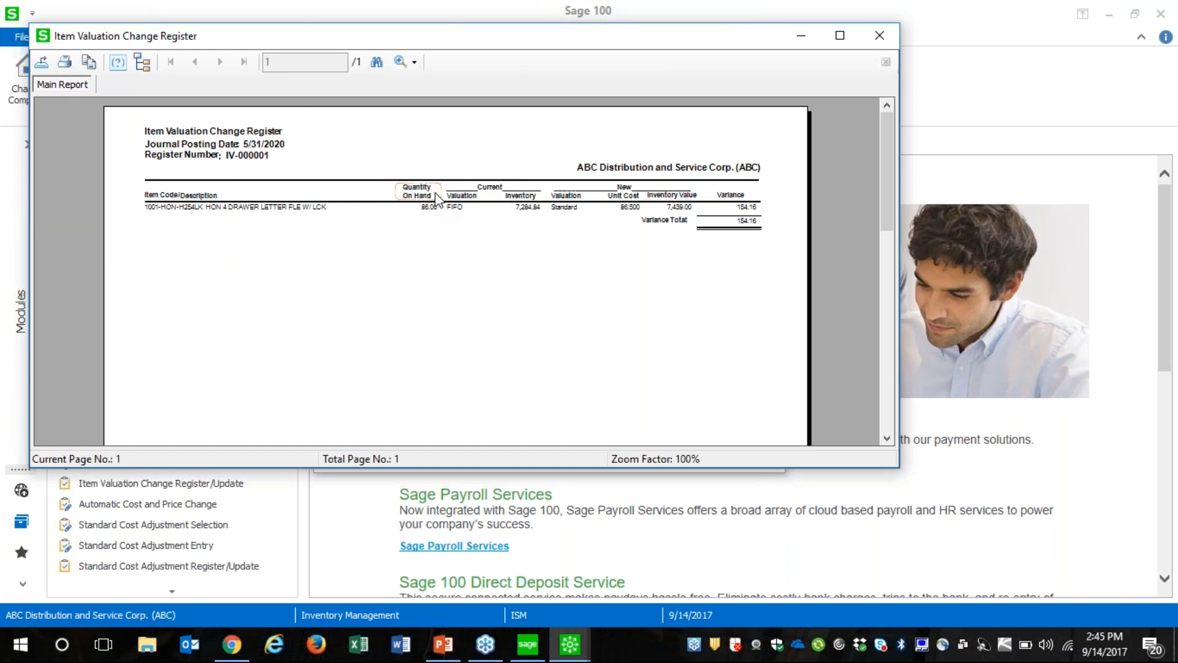
pyautogui.click(406, 62)
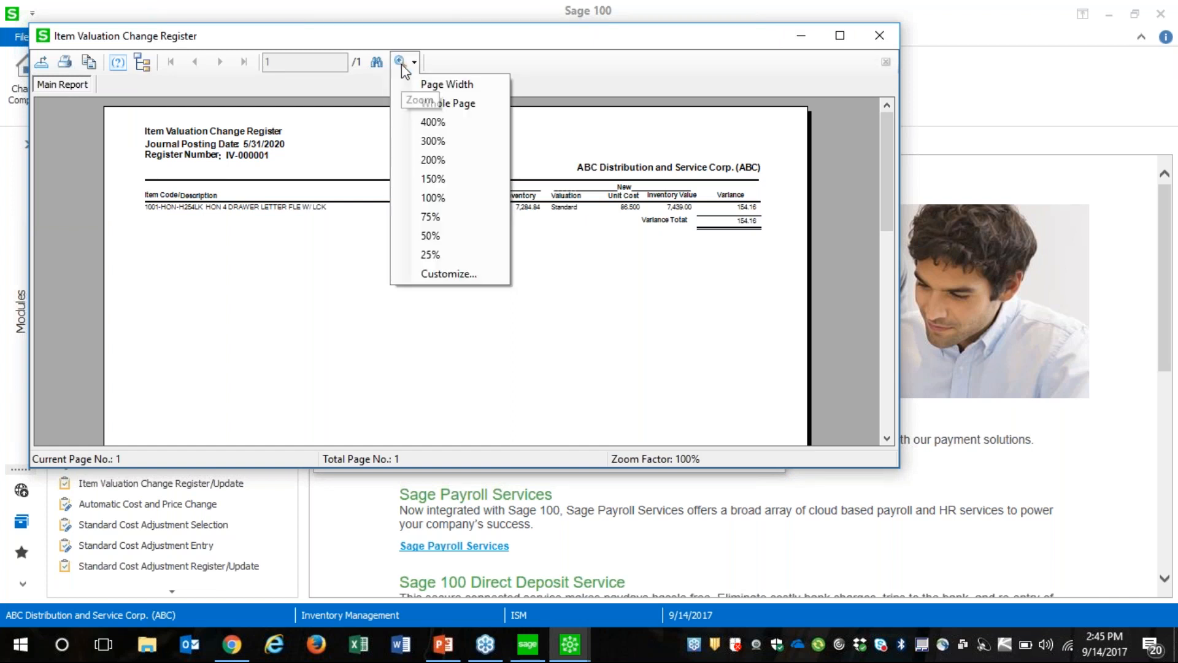
pyautogui.click(450, 174)
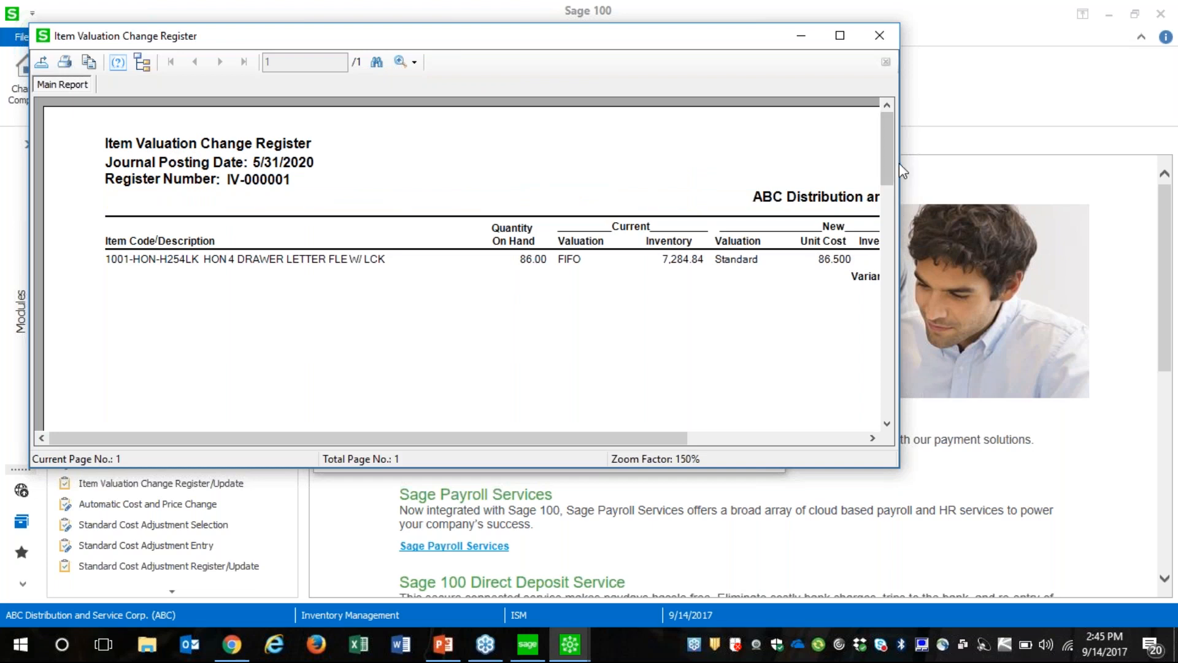
pyautogui.click(840, 36)
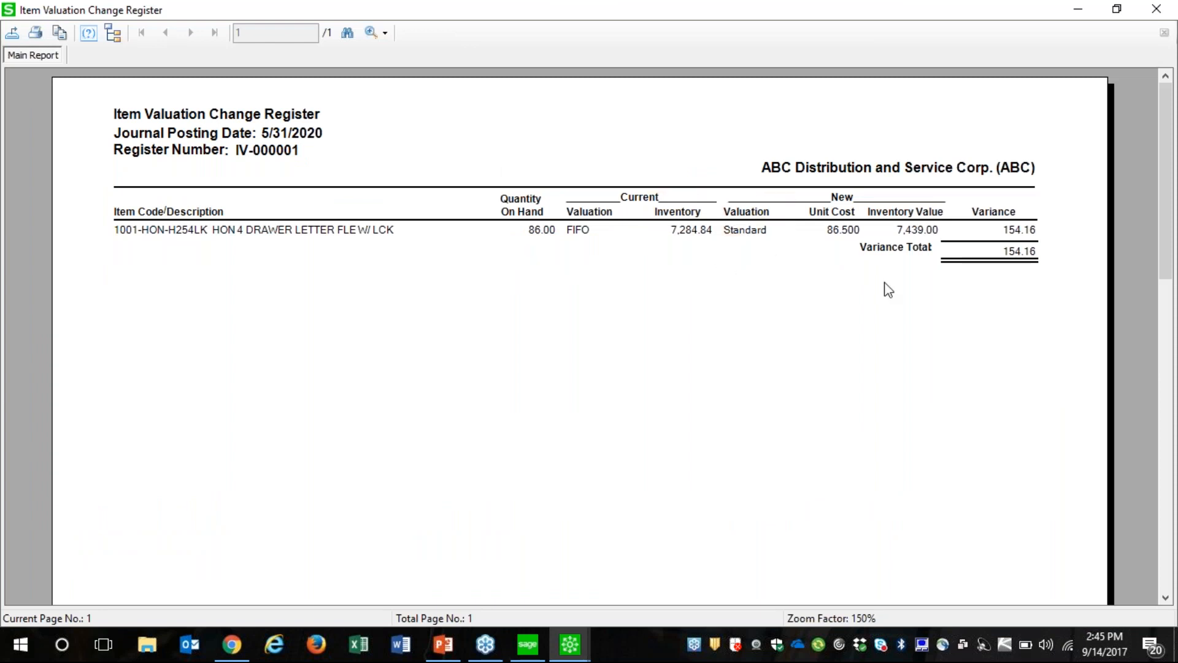
pyautogui.click(837, 233)
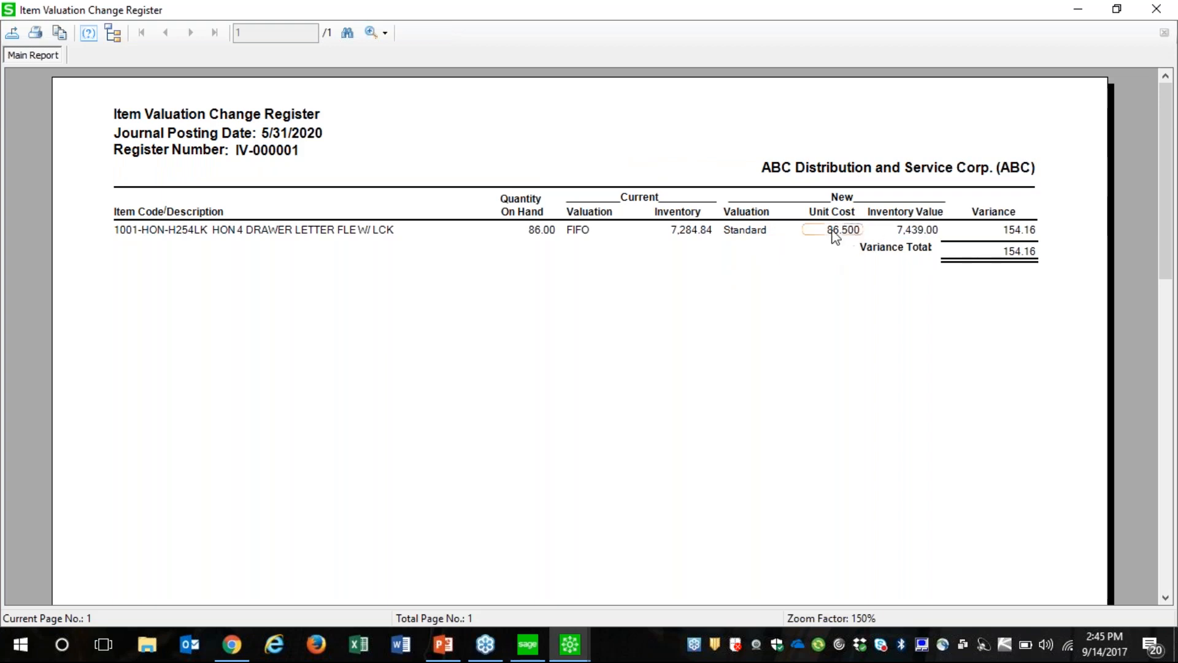
# Close the register preview, confirm the update and agree to print the Daily Transaction Register
pyautogui.click(1156, 9)
pyautogui.click(555, 249)
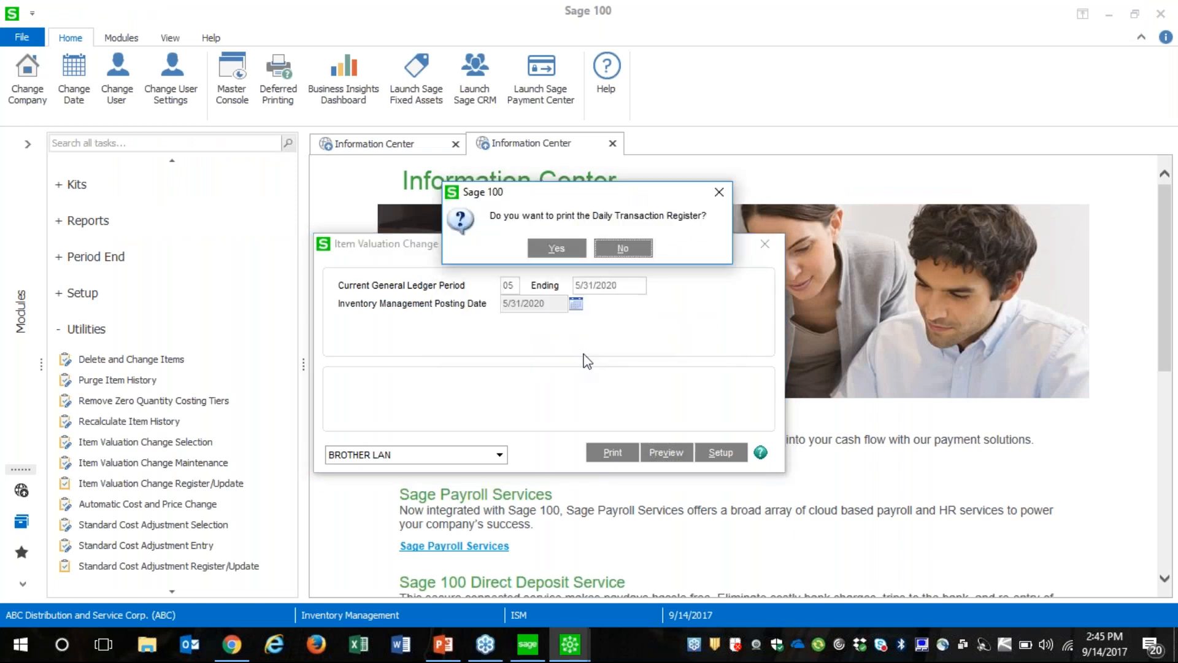
pyautogui.click(563, 248)
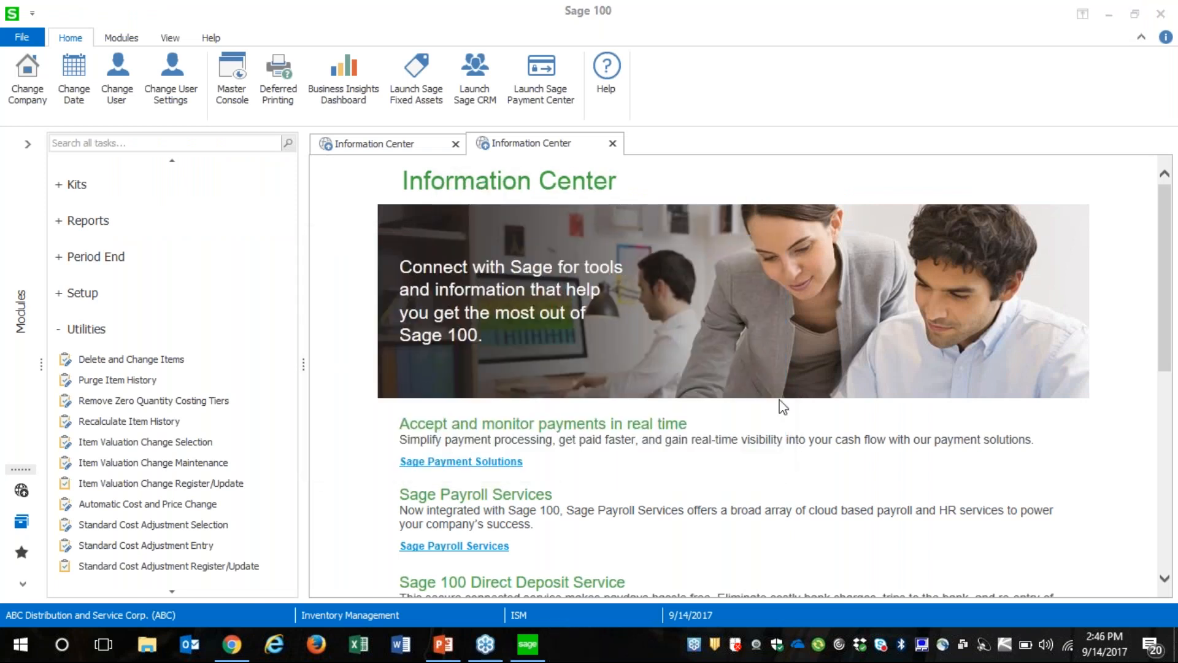
# Preview the Daily Transaction Register, close the preview and update the register
pyautogui.click(358, 495)
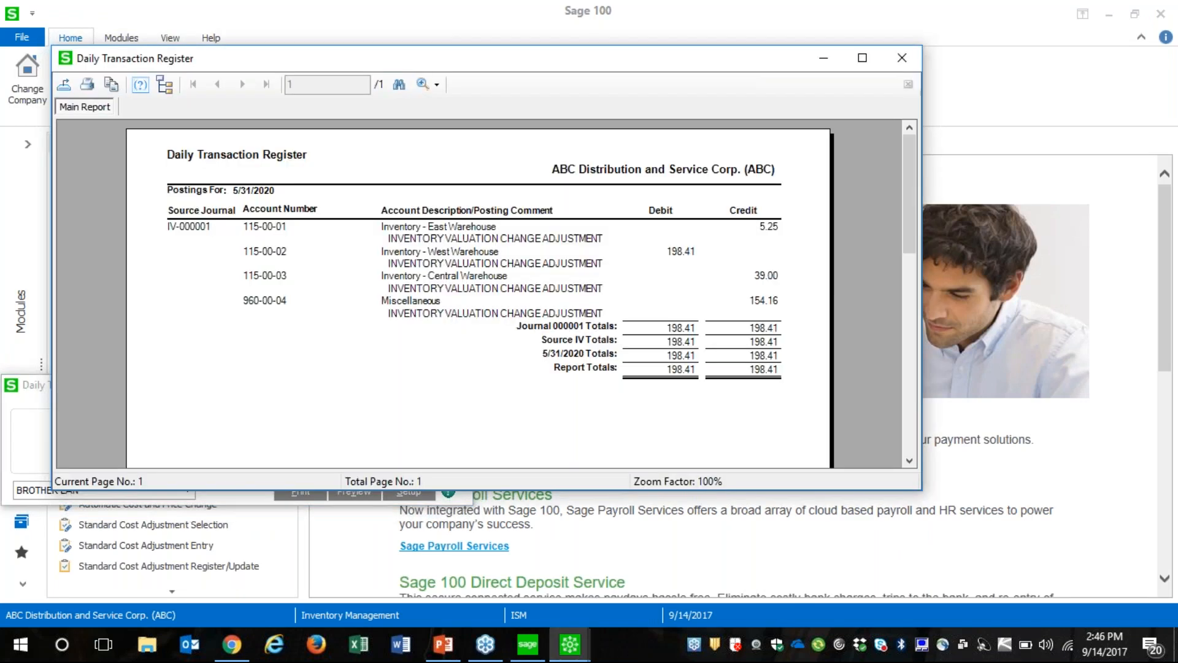
pyautogui.click(902, 55)
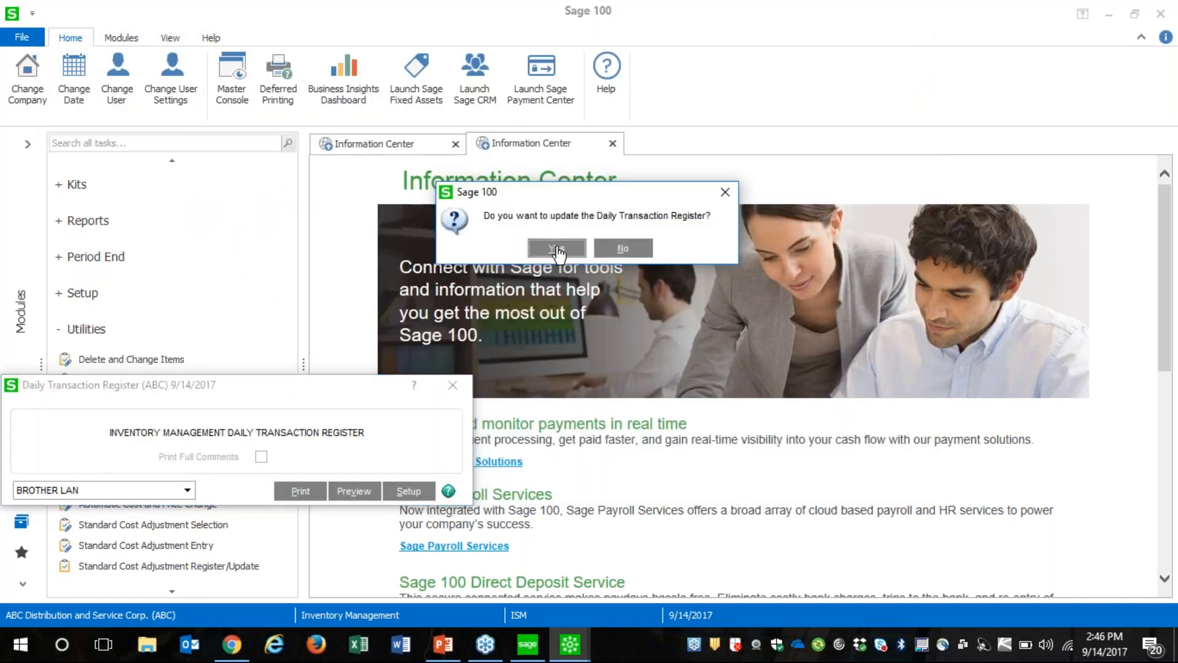
pyautogui.click(556, 248)
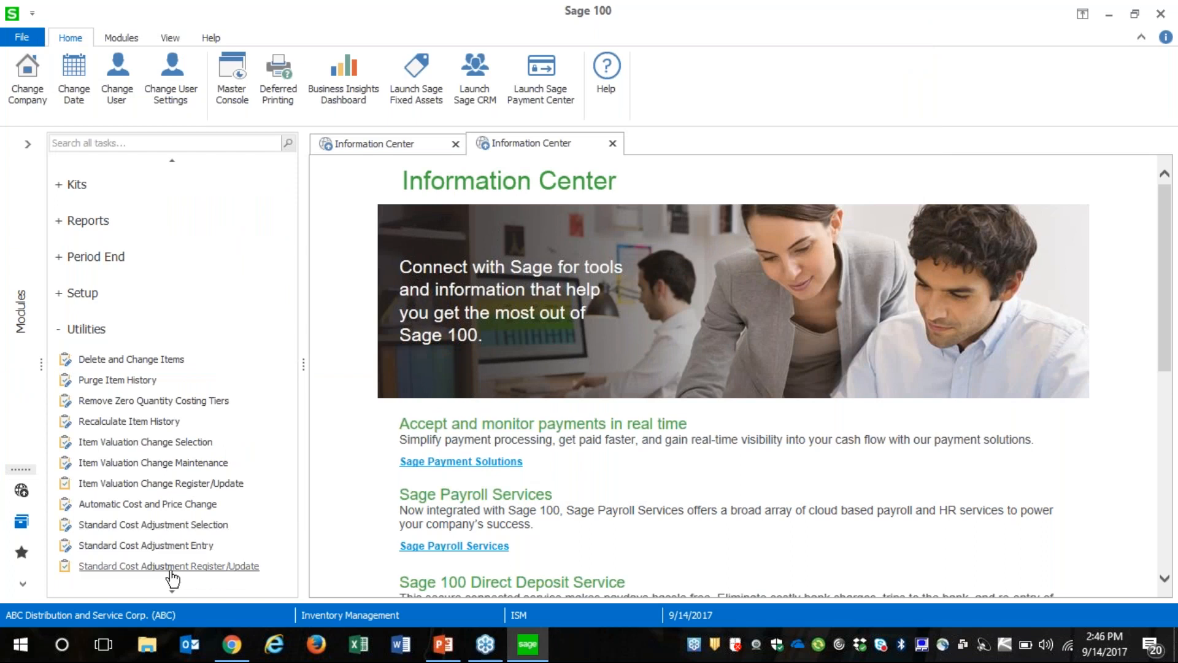
# Enter a new standard cost of 75 for item 1001-HON-H254LK in Standard Cost Adjustment Entry and accept it
pyautogui.click(193, 546)
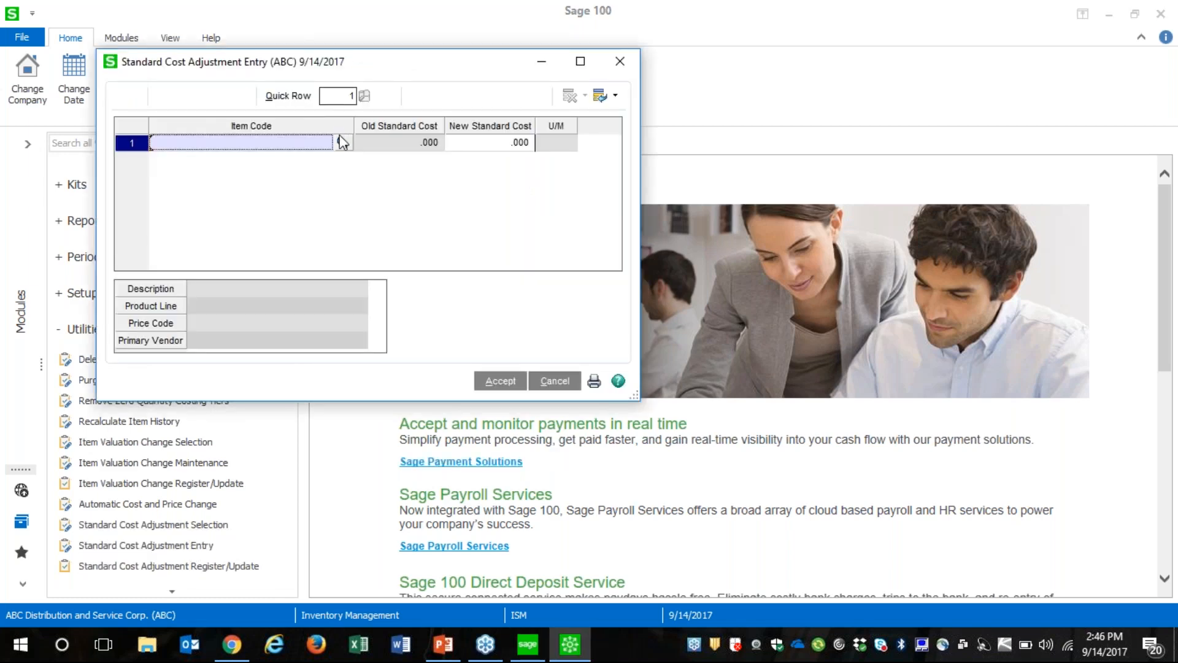
pyautogui.click(342, 142)
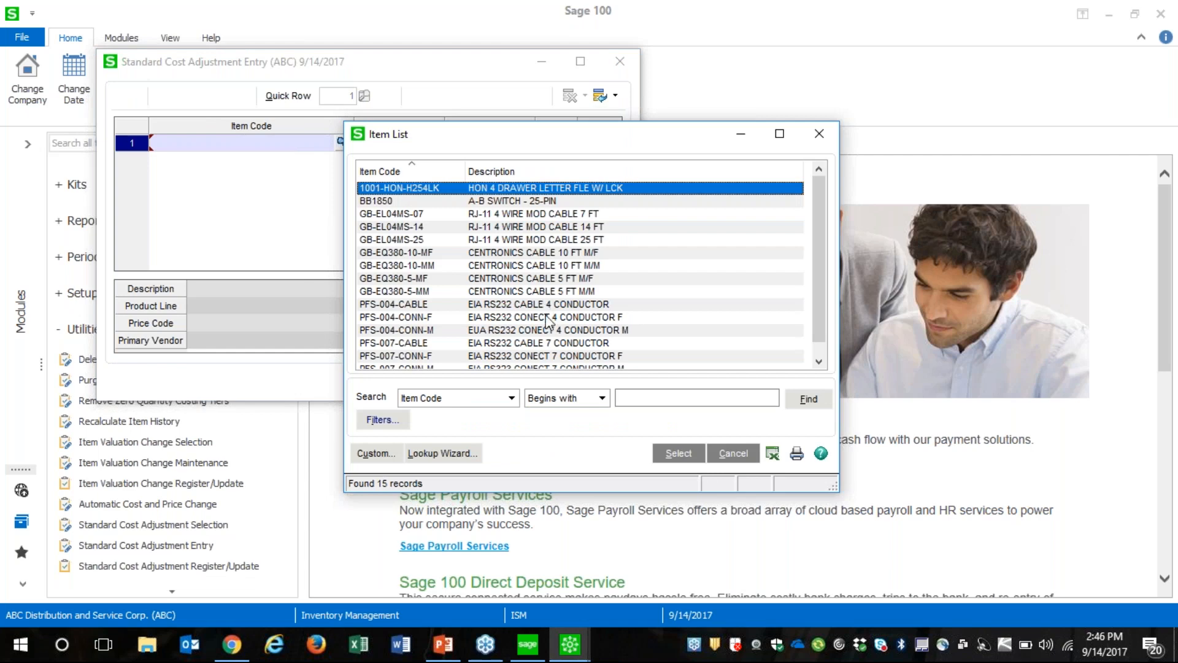
pyautogui.press('Return')
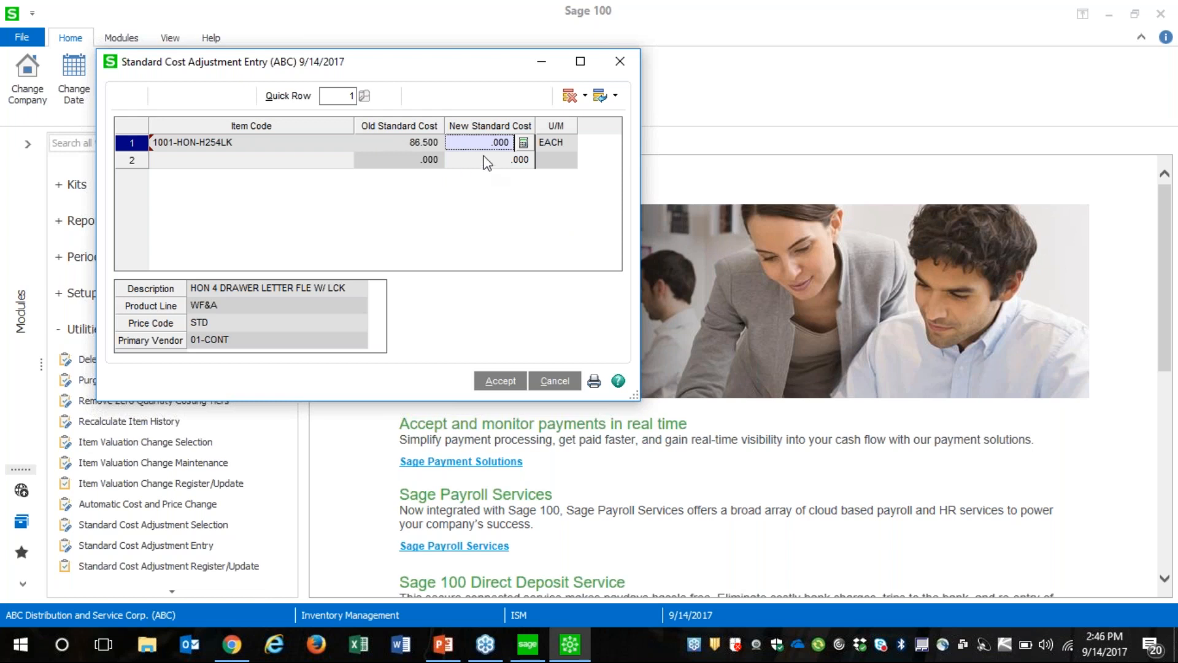
pyautogui.write('75')
pyautogui.press('Tab')
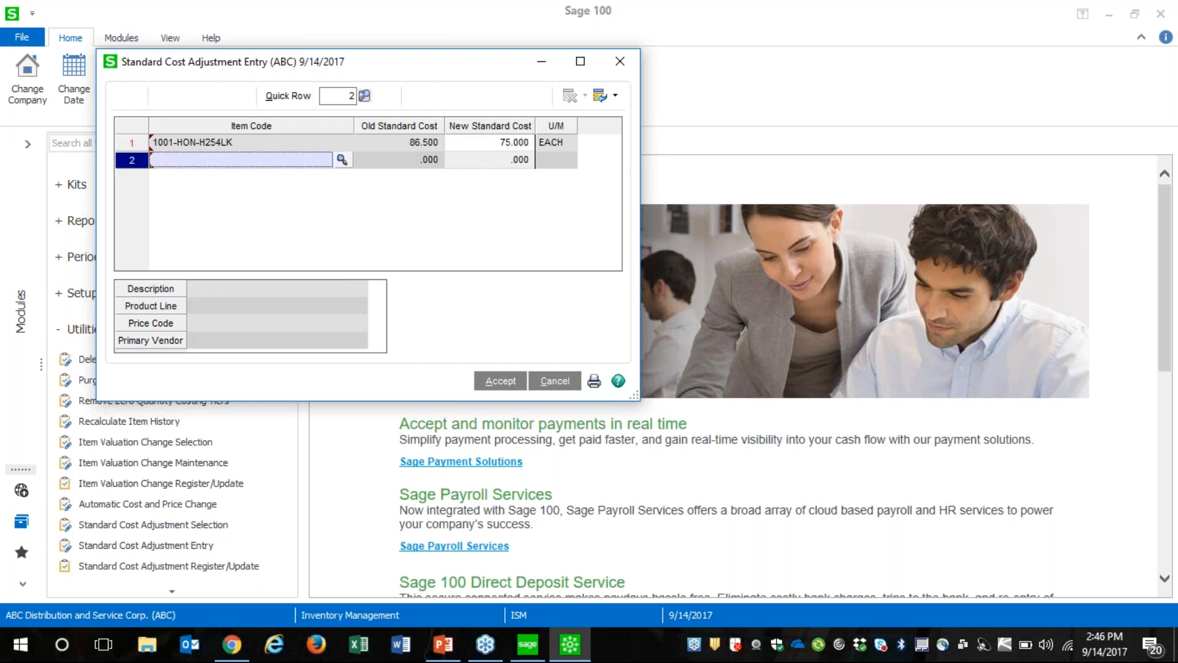
pyautogui.click(505, 382)
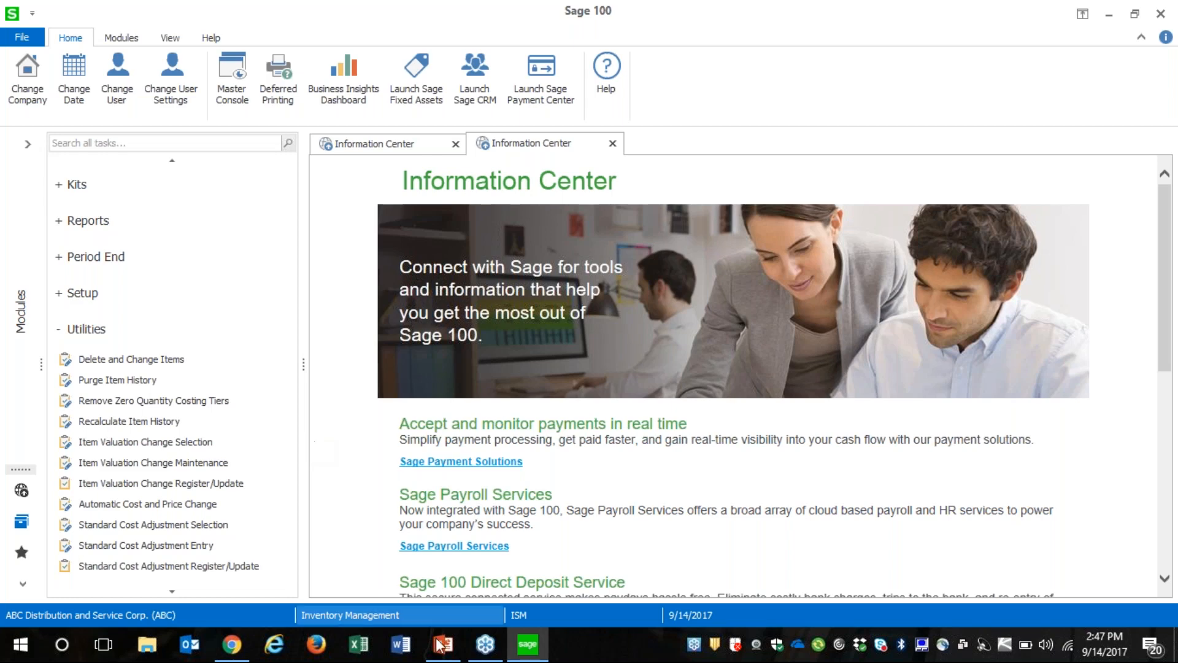
# Switch to the PowerPoint presentation to check the agenda slide, and return to Sage 100
pyautogui.click(440, 654)
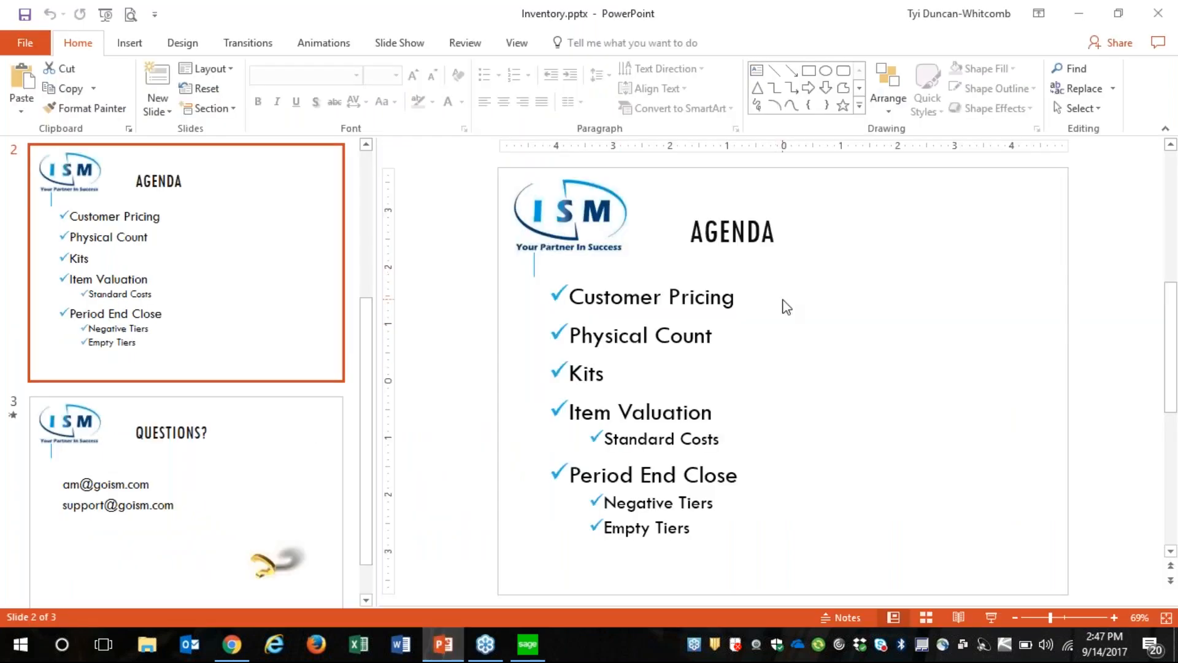
pyautogui.click(1082, 16)
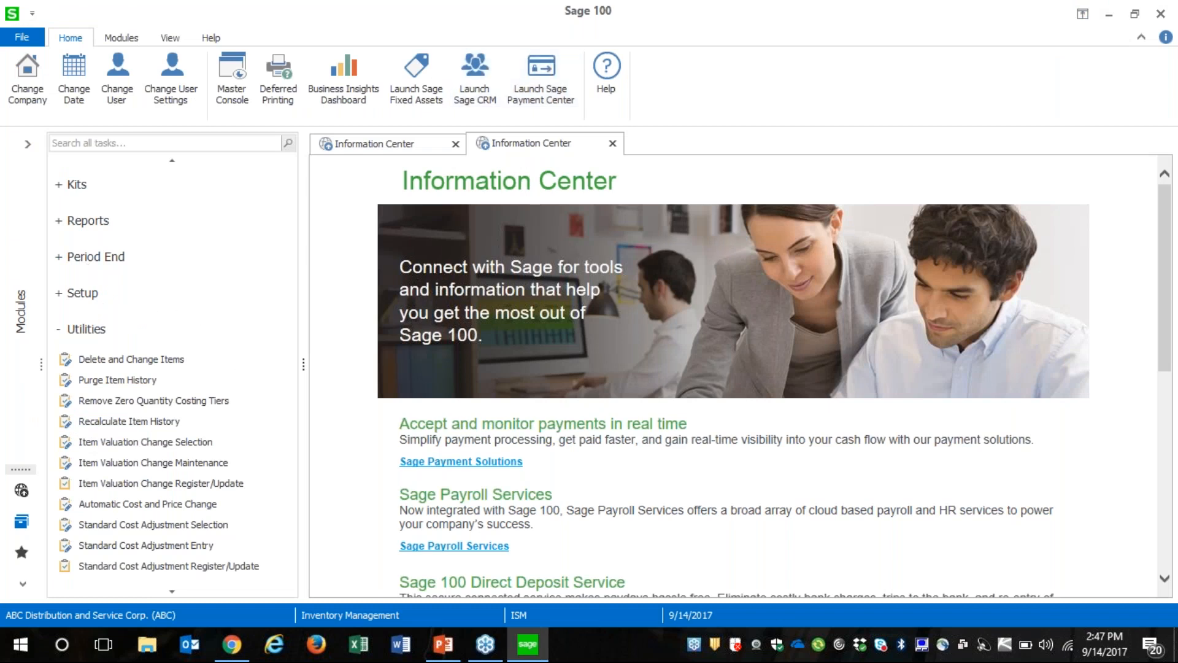
# Open the Physical Count Worksheet from the physical count tasks
pyautogui.click(170, 162)
pyautogui.click(170, 162)
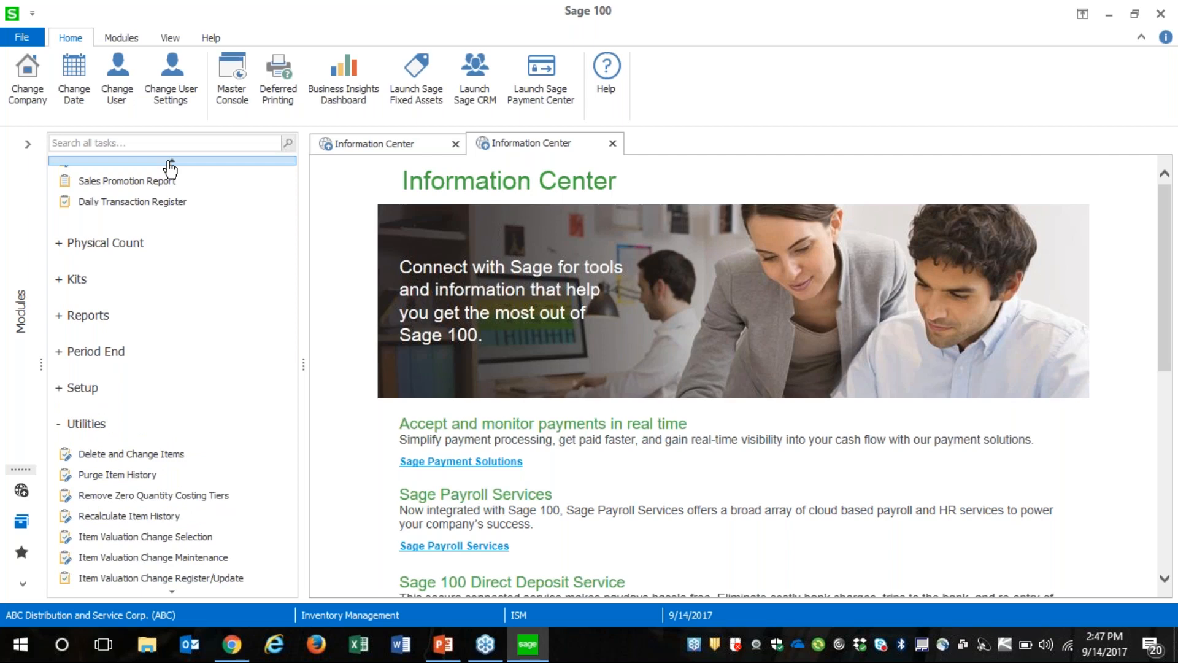
pyautogui.click(124, 242)
pyautogui.click(149, 274)
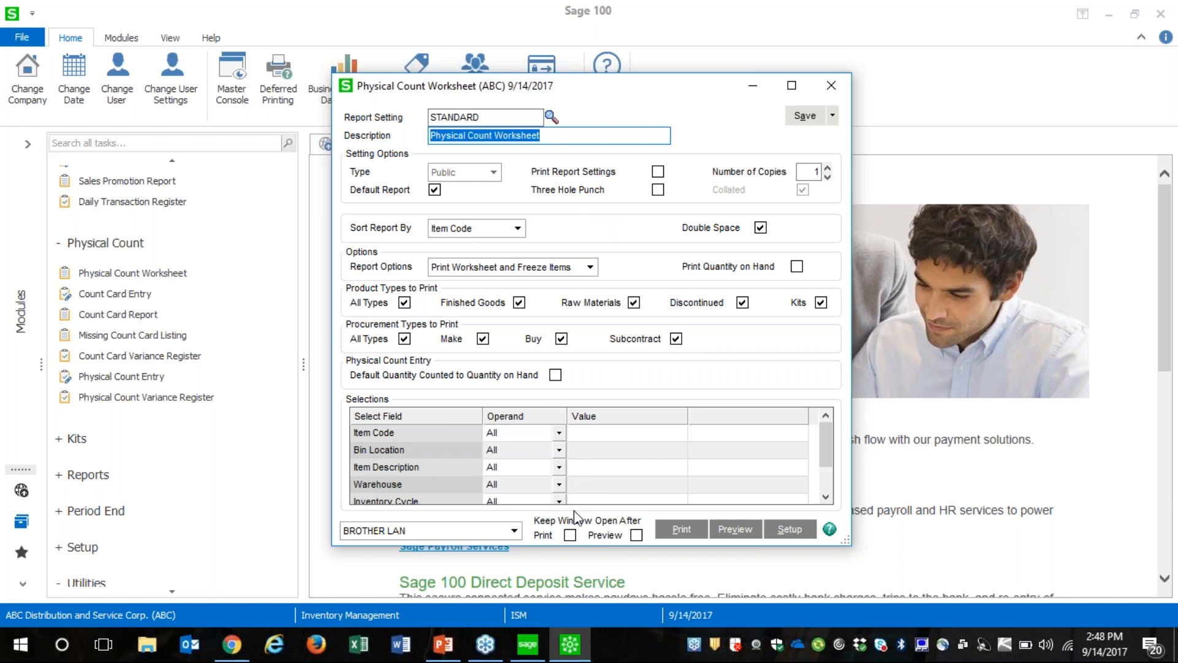
# Preview the standard Physical Count Worksheet with its window kept open after preview, and view the second page maximized
pyautogui.click(636, 535)
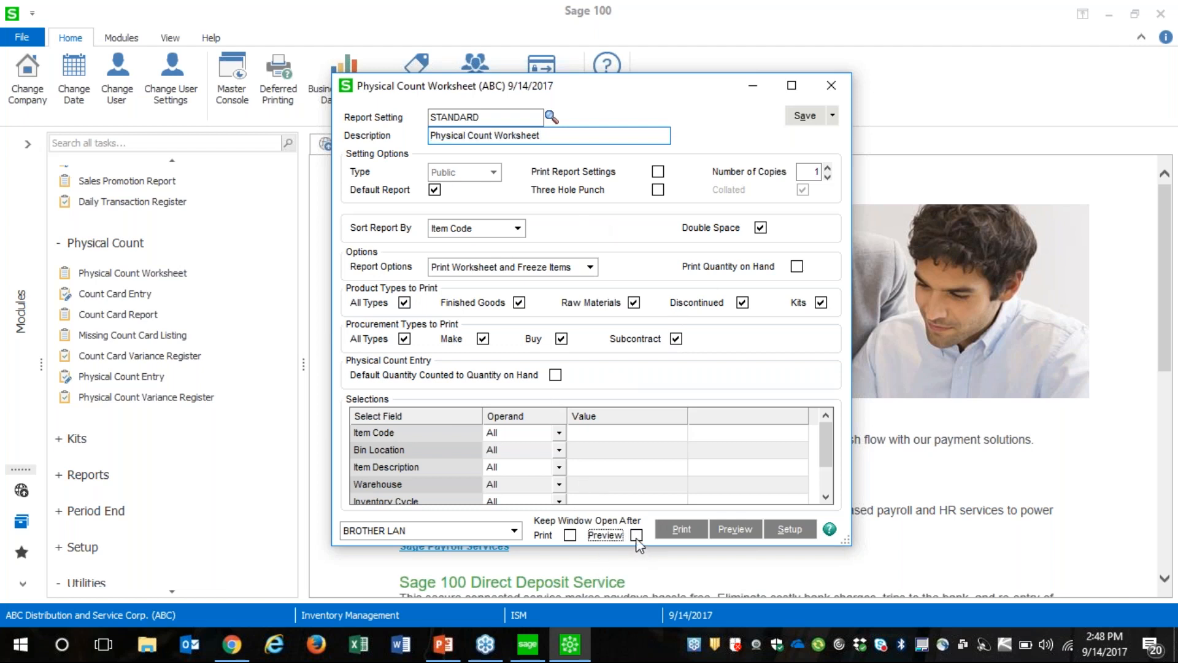
pyautogui.click(744, 529)
pyautogui.click(571, 266)
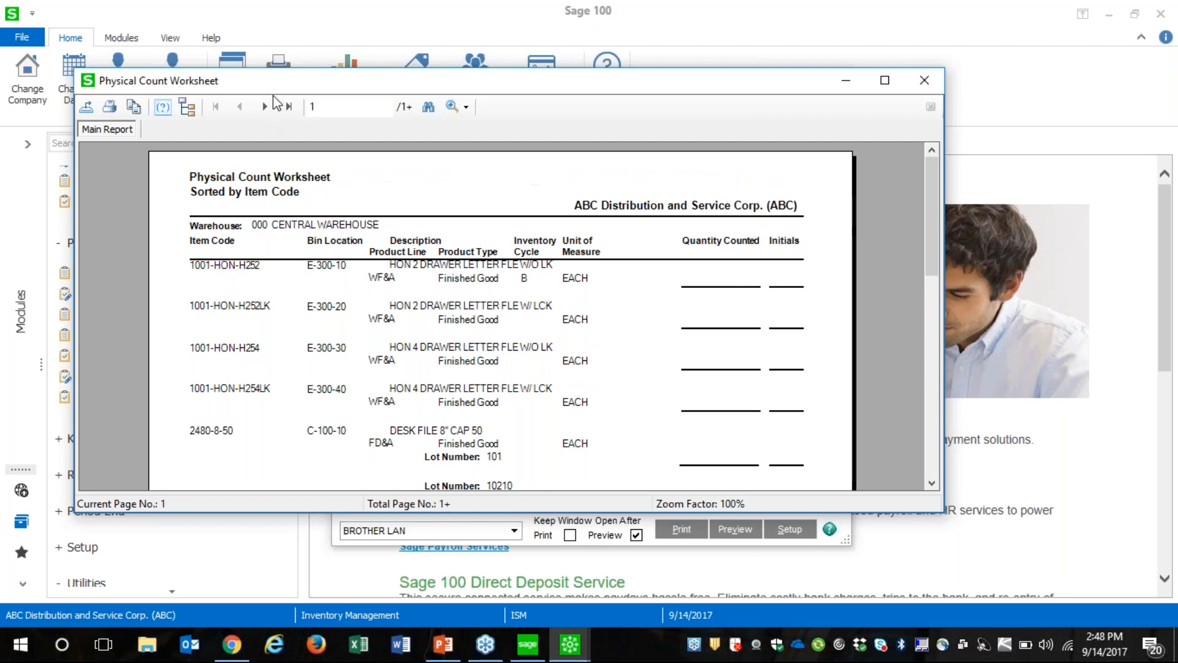
pyautogui.click(885, 79)
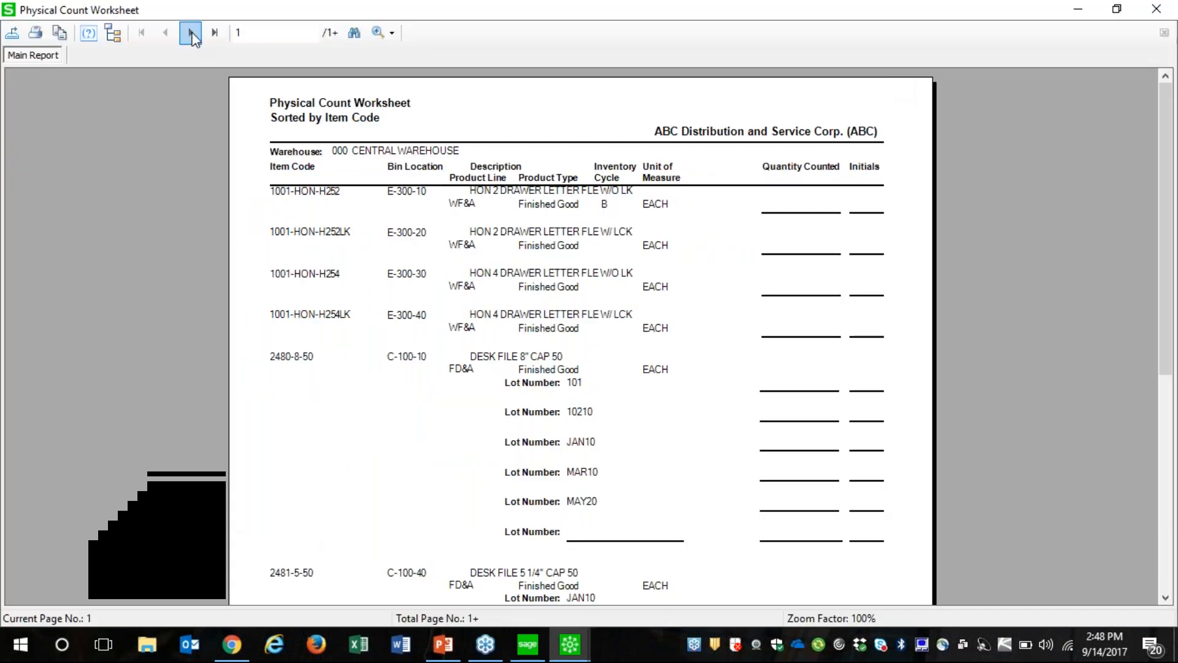
pyautogui.click(191, 35)
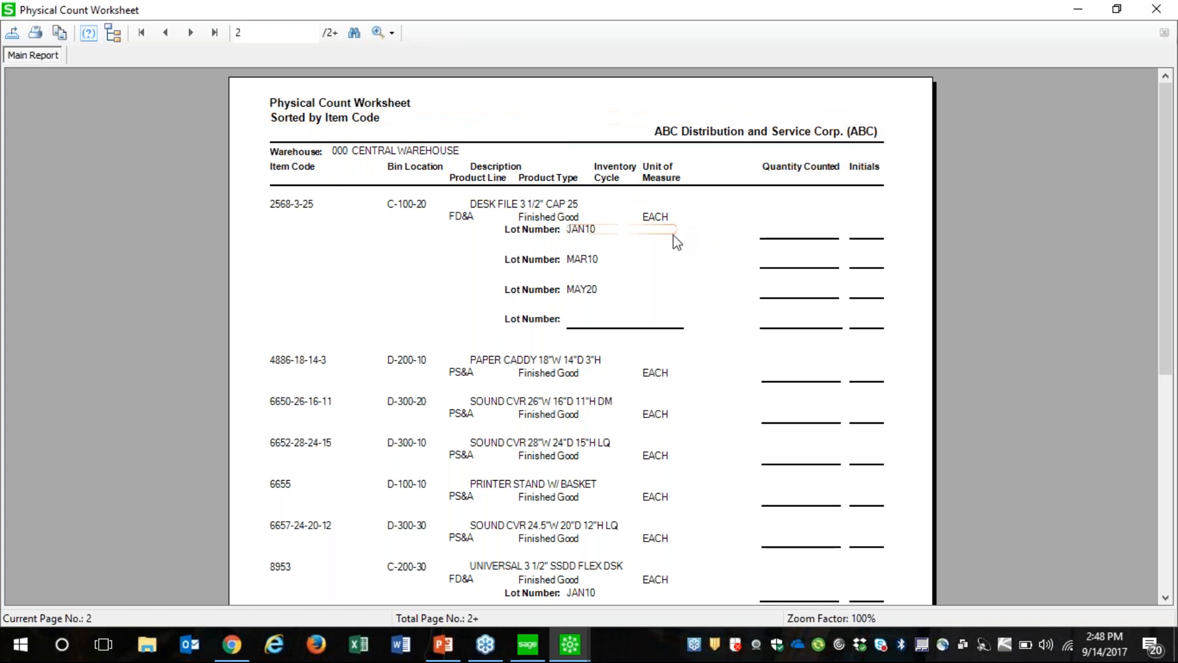
# Close the Physical Count Worksheet preview and its window, and view the Physical Count Entry window before closing it
pyautogui.click(1155, 10)
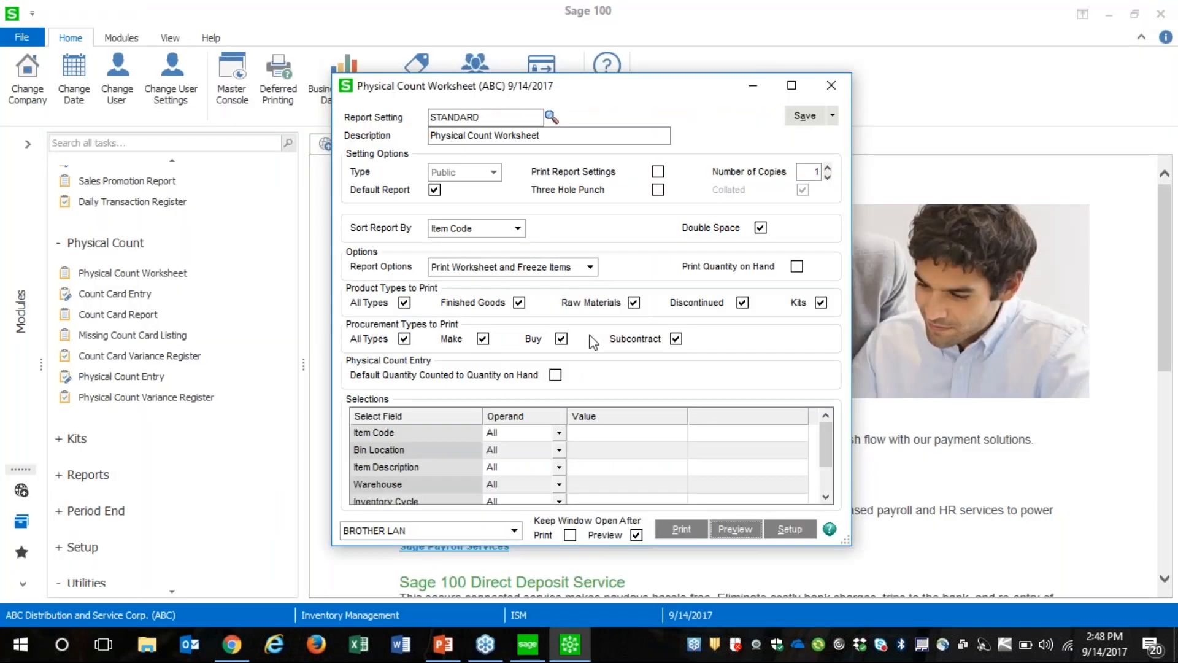
pyautogui.click(831, 85)
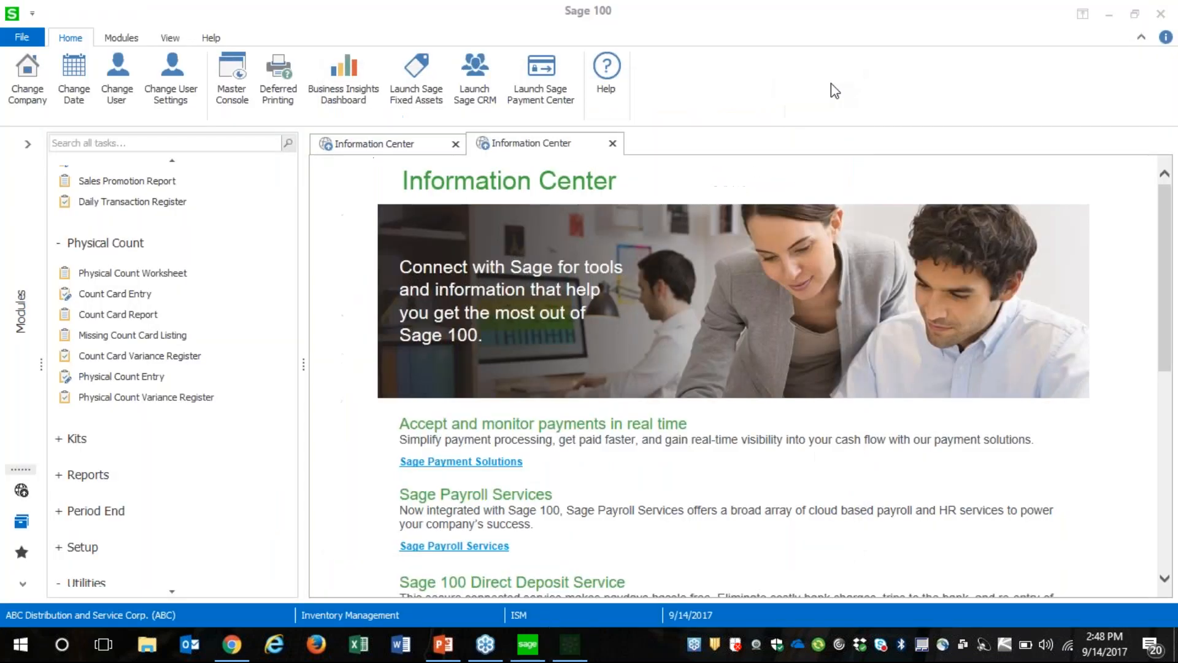
pyautogui.click(145, 379)
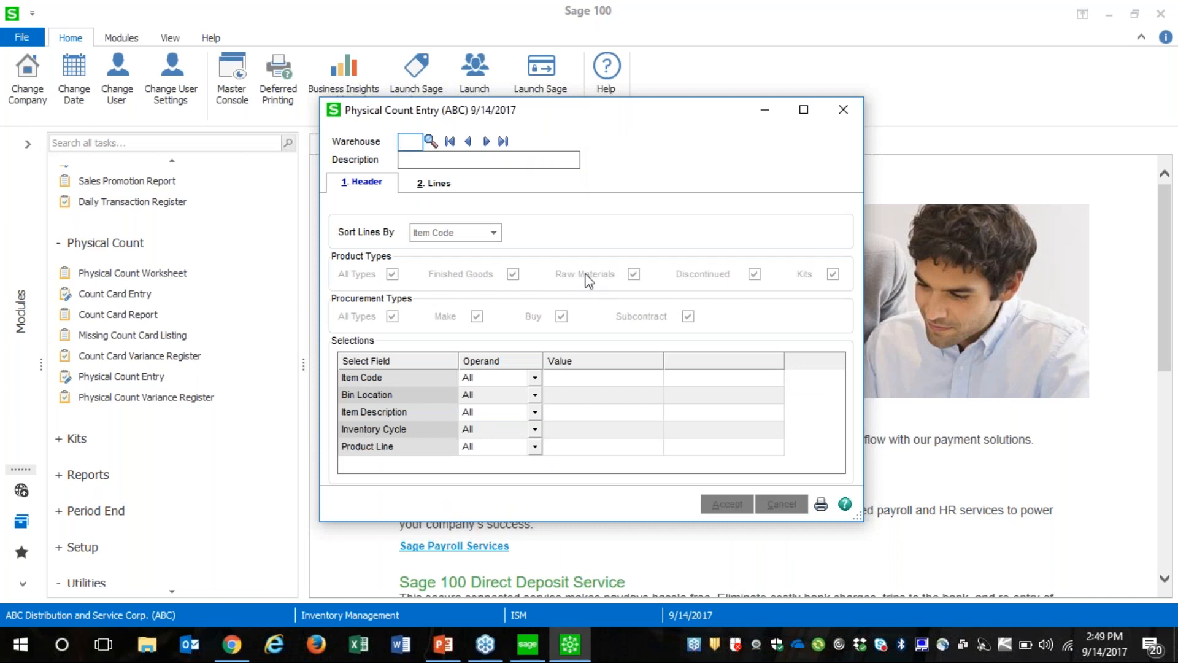
pyautogui.click(843, 111)
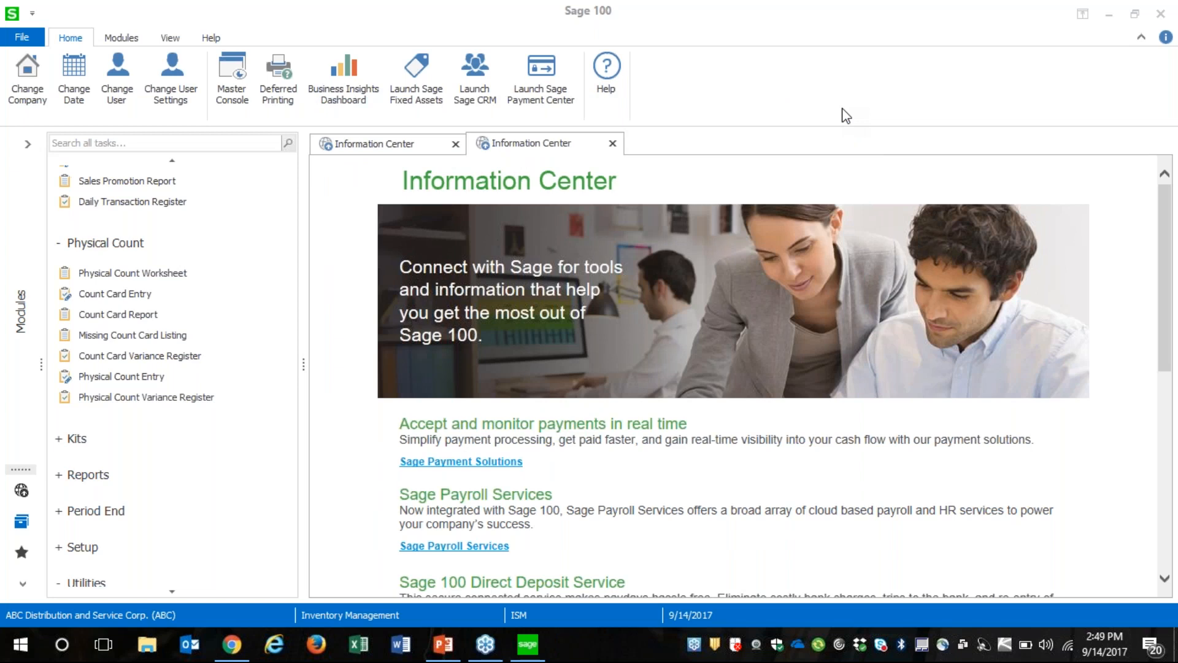
pyautogui.click(847, 116)
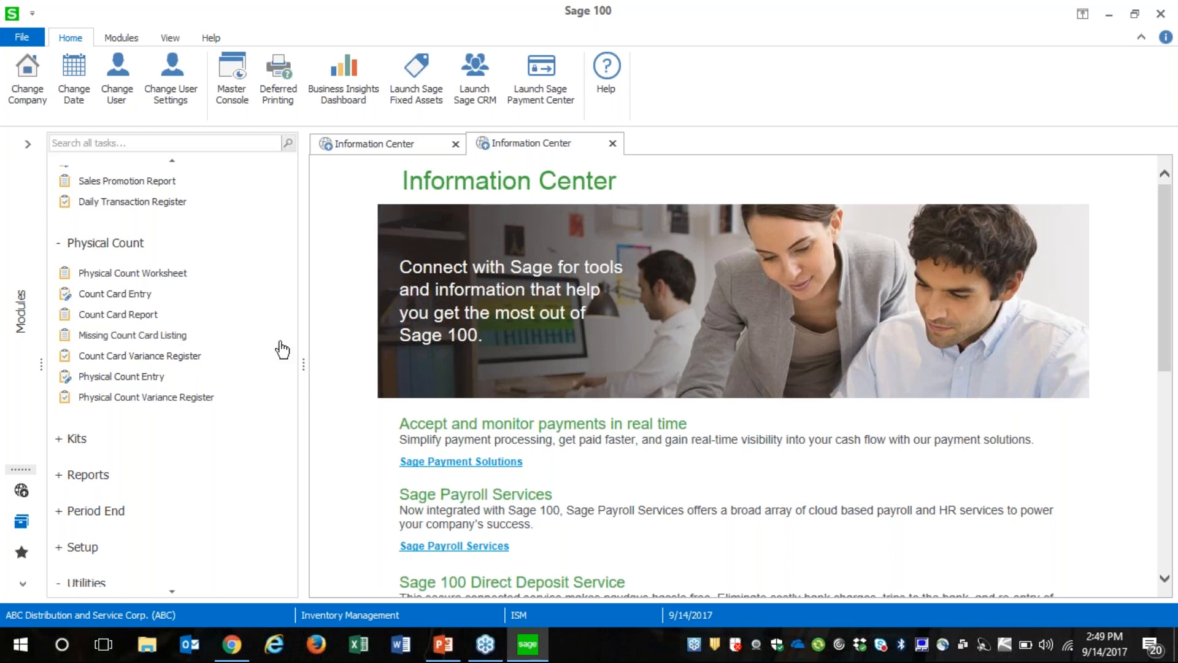
# Narrow the task pane slightly, and collapse the Main and Physical Count groups to expand the Reports tasks
pyautogui.moveTo(308, 343); pyautogui.dragTo(268, 350)
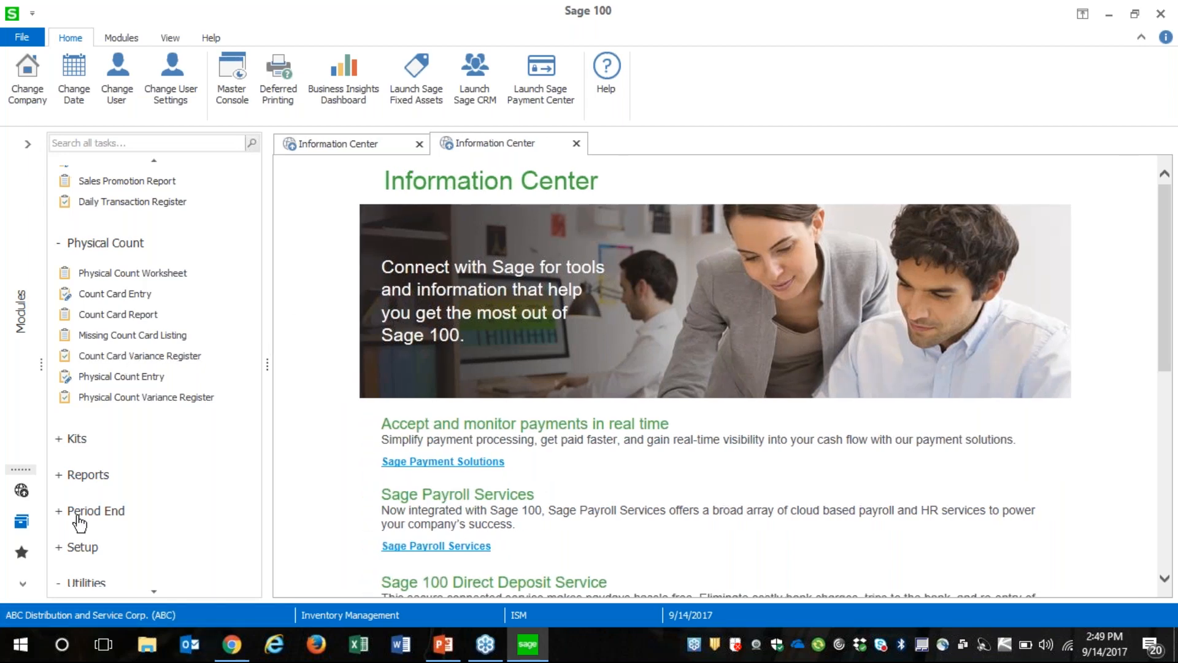
pyautogui.click(158, 162)
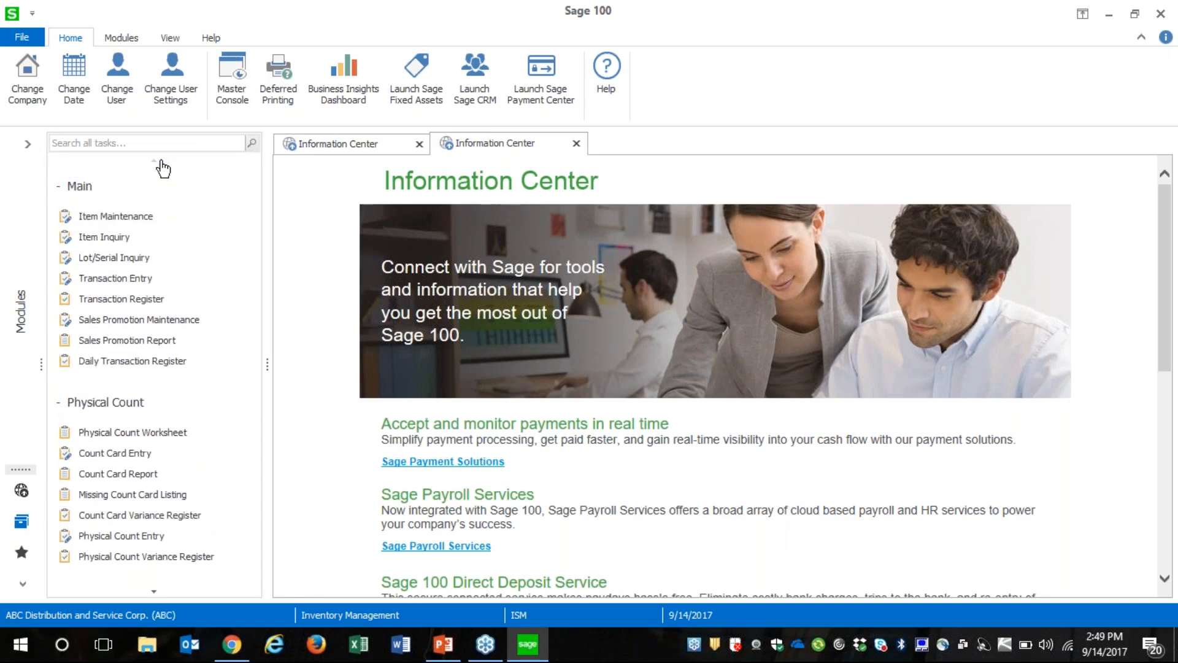
pyautogui.click(62, 186)
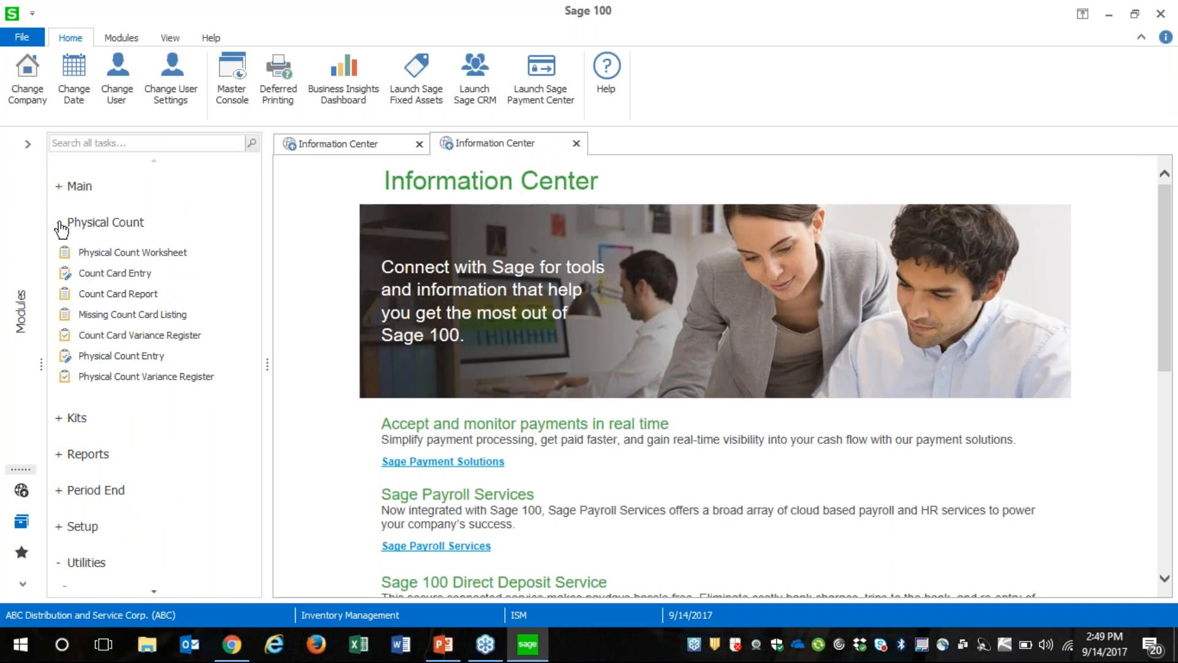
pyautogui.click(59, 223)
pyautogui.click(86, 295)
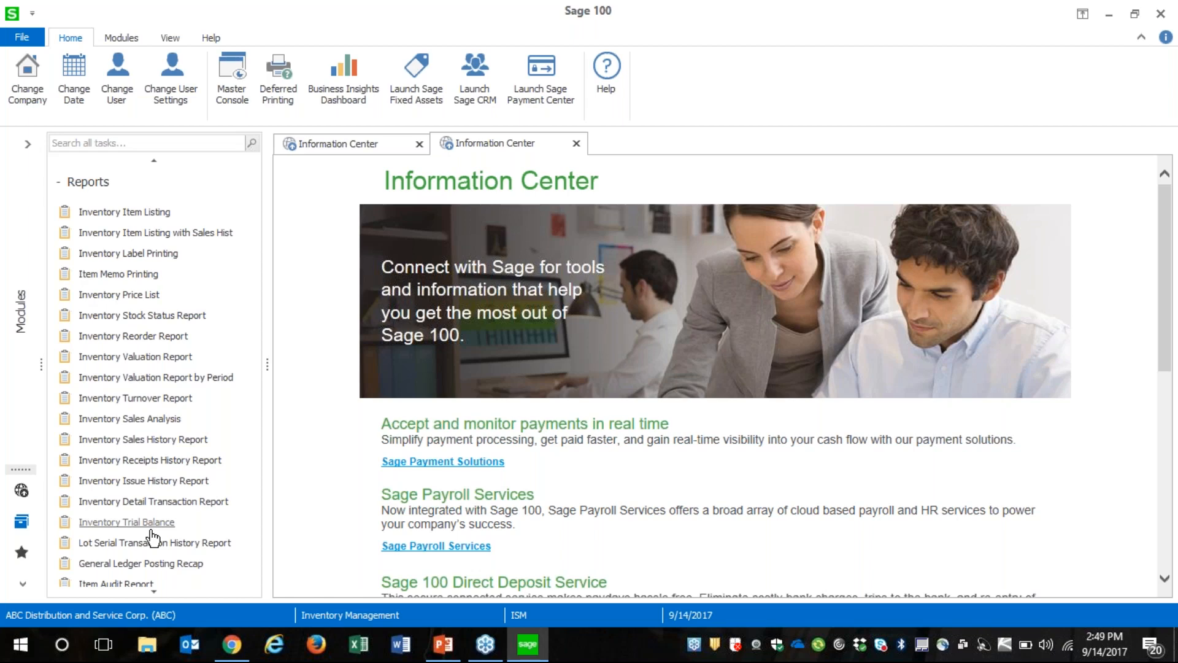
# Look through the inventory reports and expand the Period End task group below them
pyautogui.click(162, 593)
pyautogui.click(163, 592)
pyautogui.click(163, 592)
pyautogui.click(163, 592)
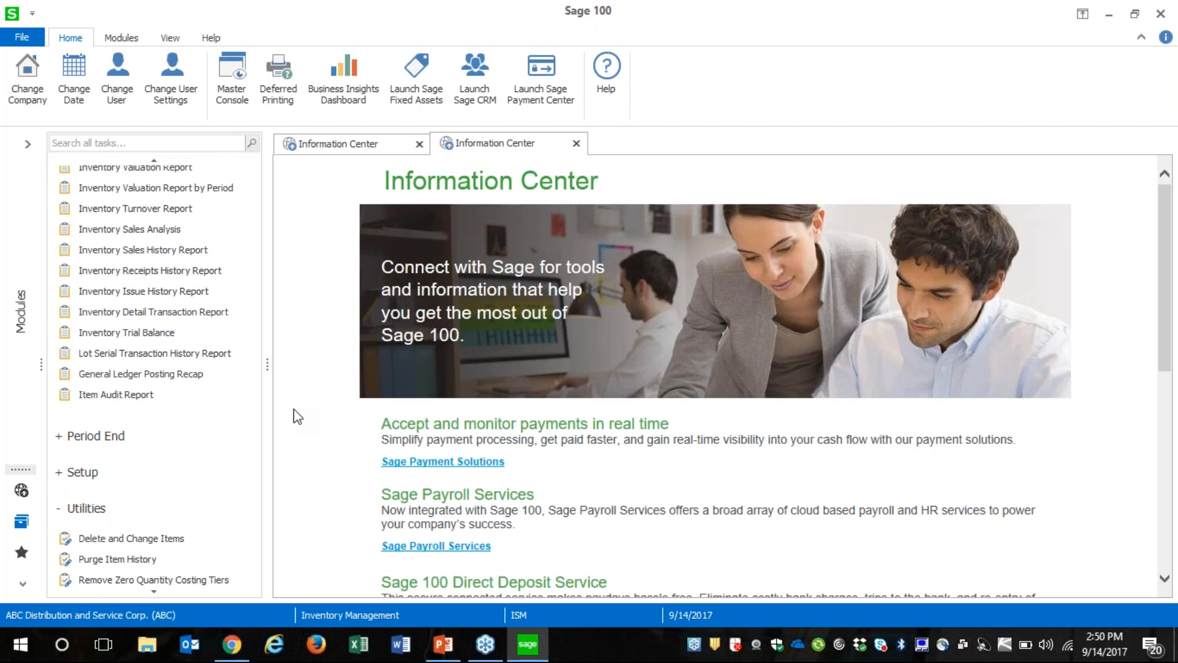
pyautogui.click(105, 439)
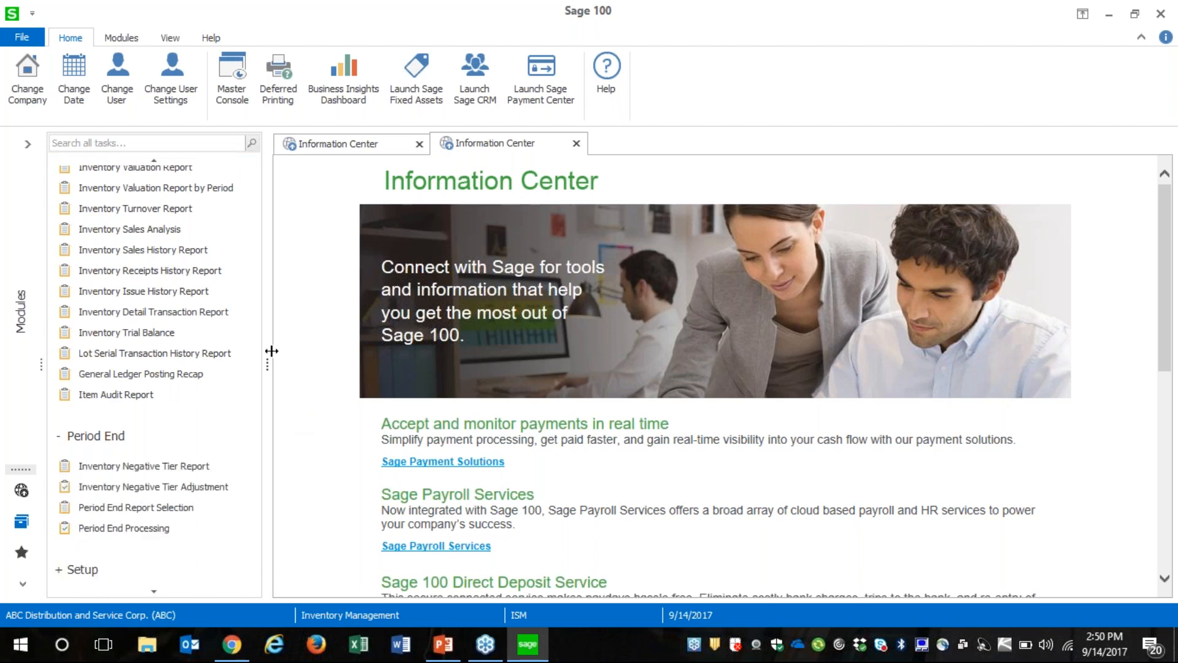
# Preview the standard Inventory Negative Tier Report for LIFO/FIFO and Lot/Serial valuations, and close the preview and report window
pyautogui.click(169, 467)
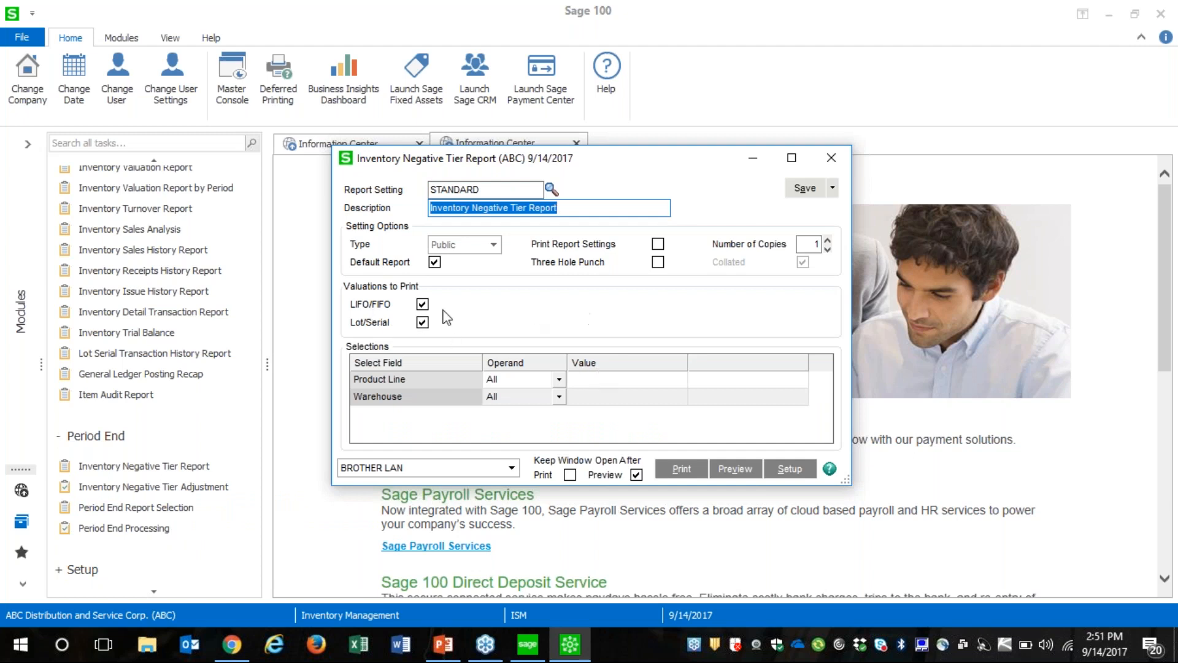
pyautogui.hotkey('alt', 'v')
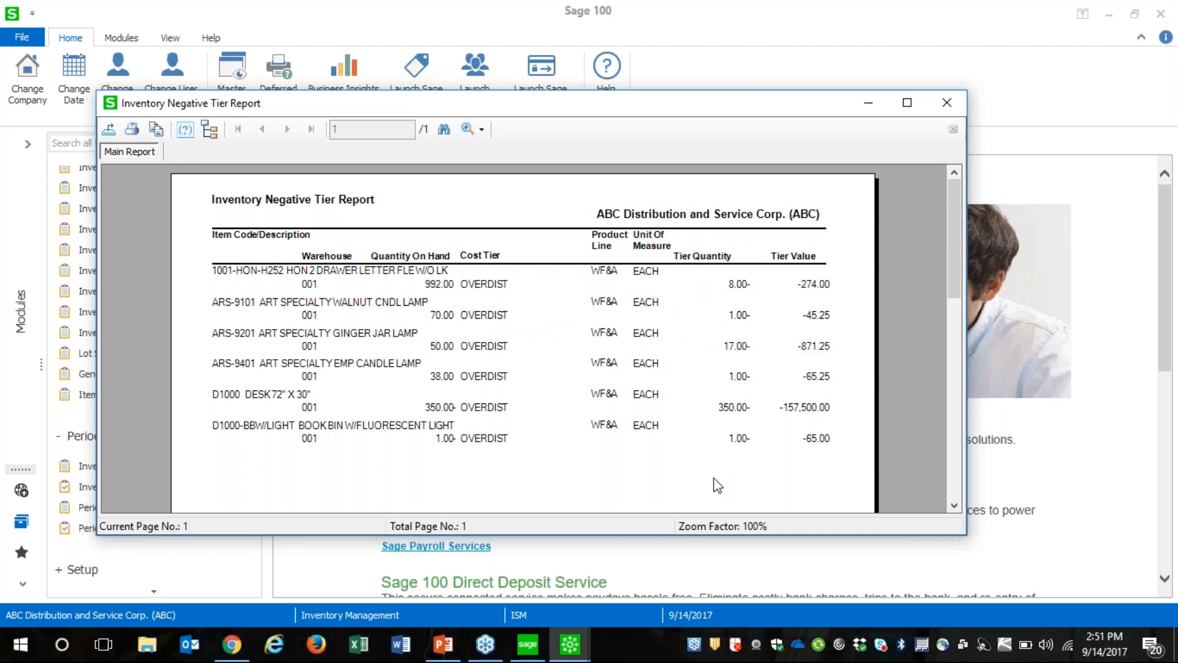
pyautogui.click(947, 102)
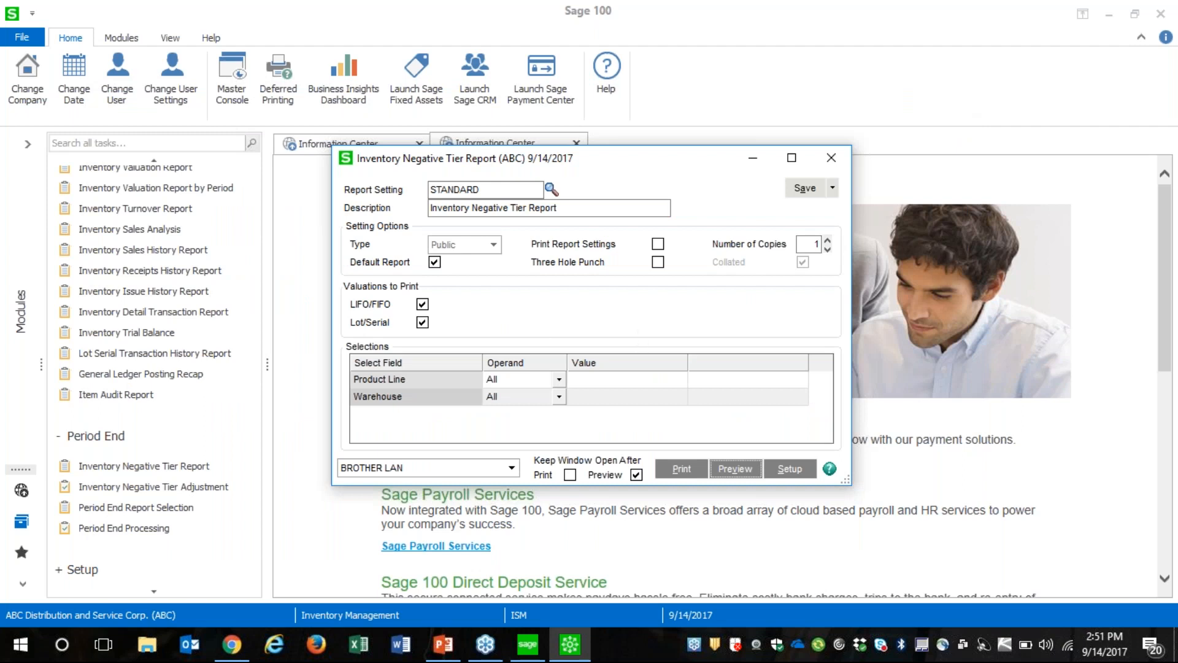
pyautogui.click(831, 158)
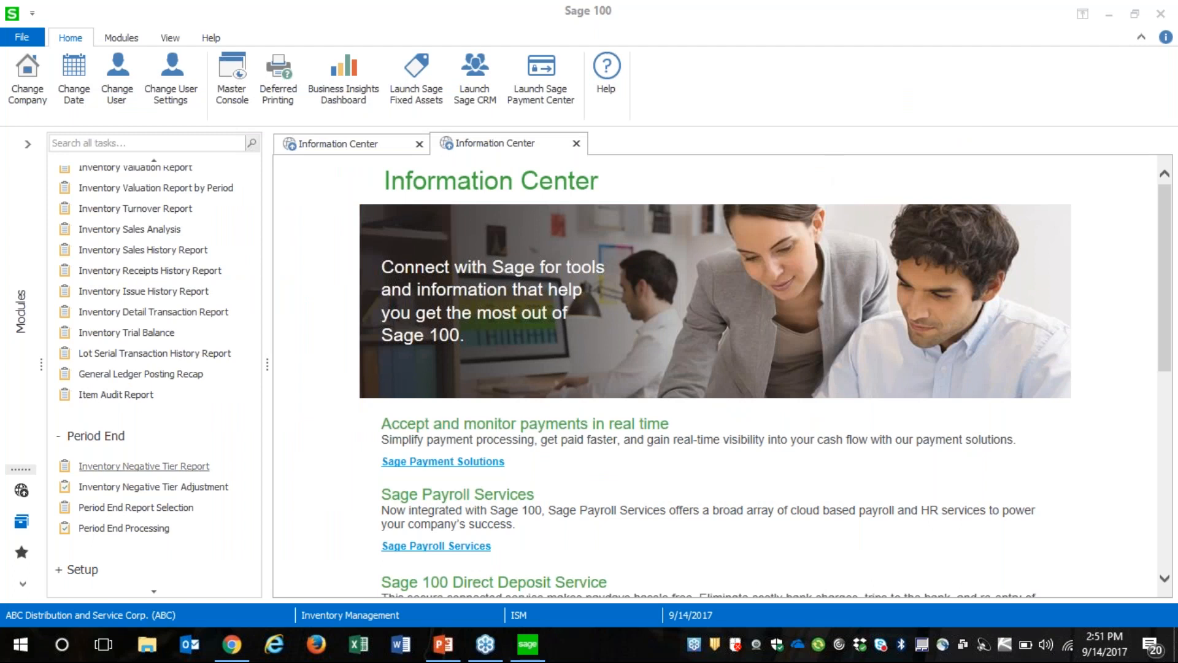
pyautogui.click(202, 537)
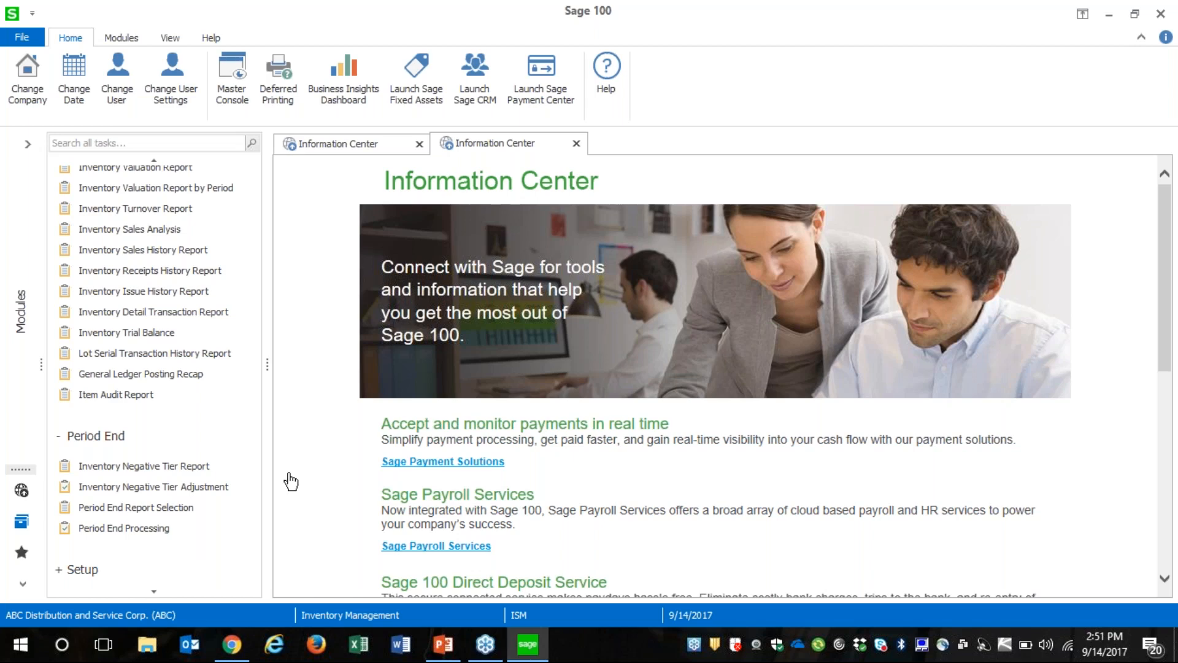
# Switch to the PowerPoint presentation to check the period end topics on the agenda, and return to Sage 100
pyautogui.click(443, 644)
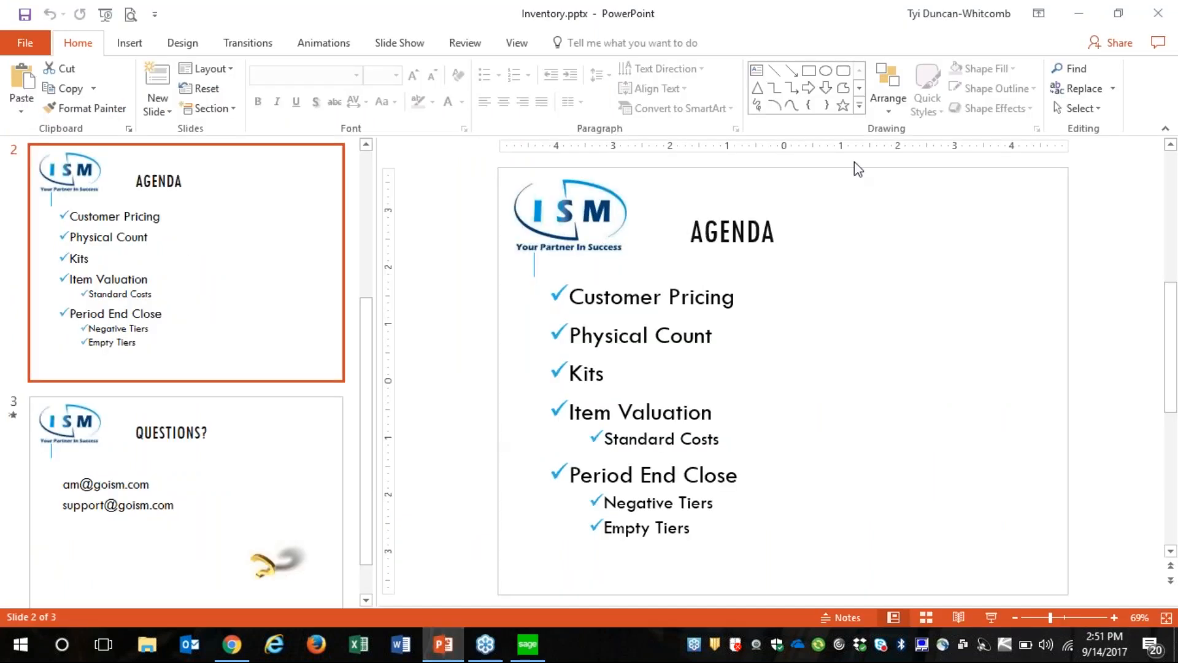
pyautogui.click(1078, 13)
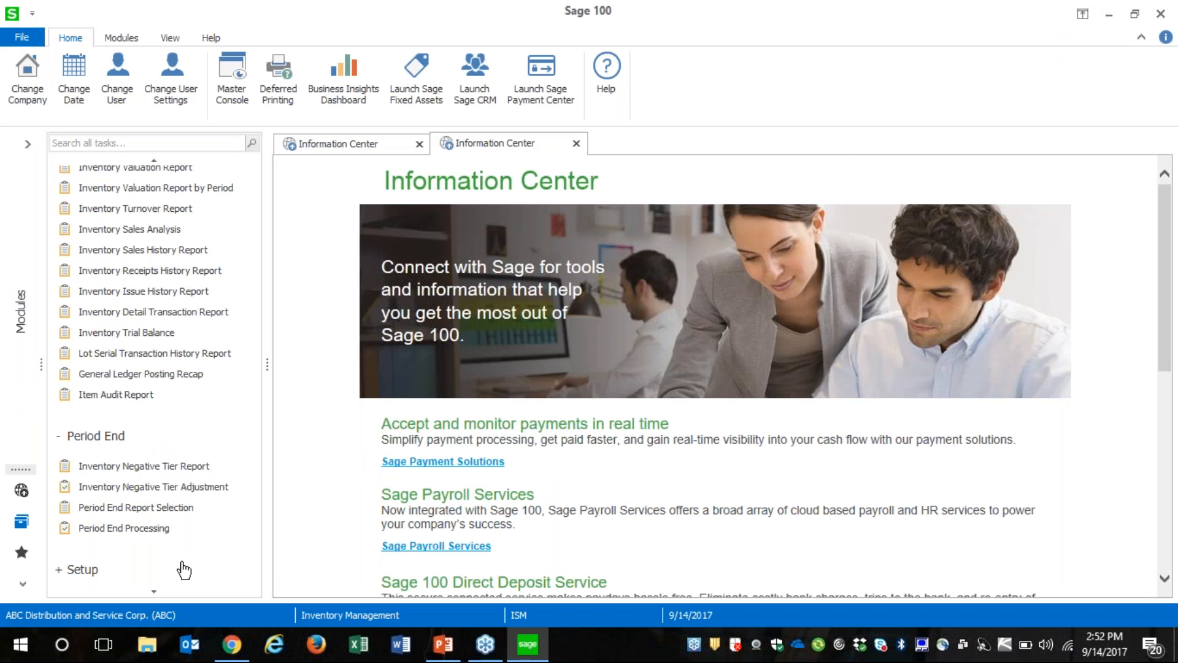
# View the Remove Zero Quantity Costing Tiers utility and cancel out of it without processing
pyautogui.click(150, 593)
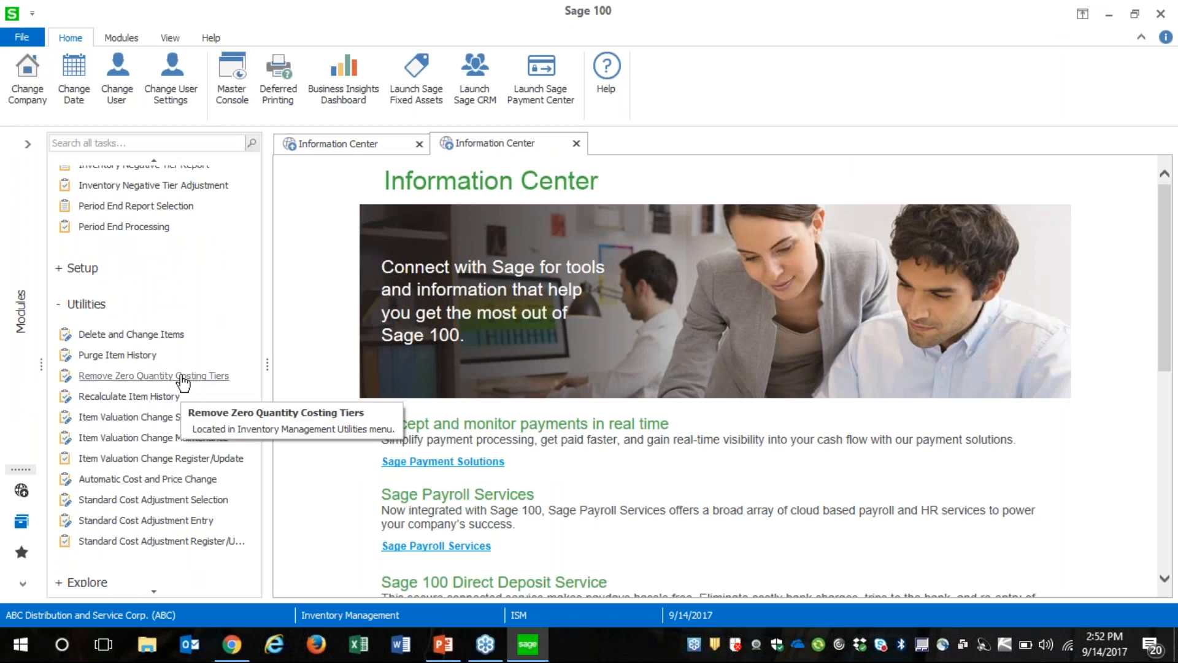
pyautogui.click(182, 377)
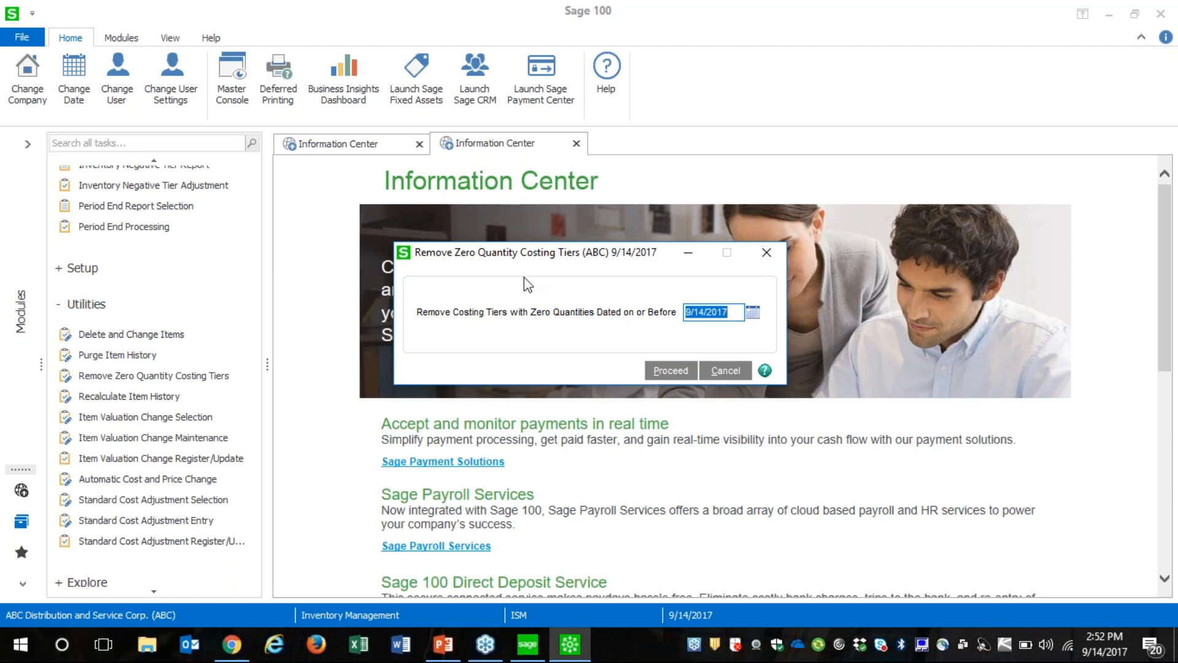
pyautogui.click(721, 372)
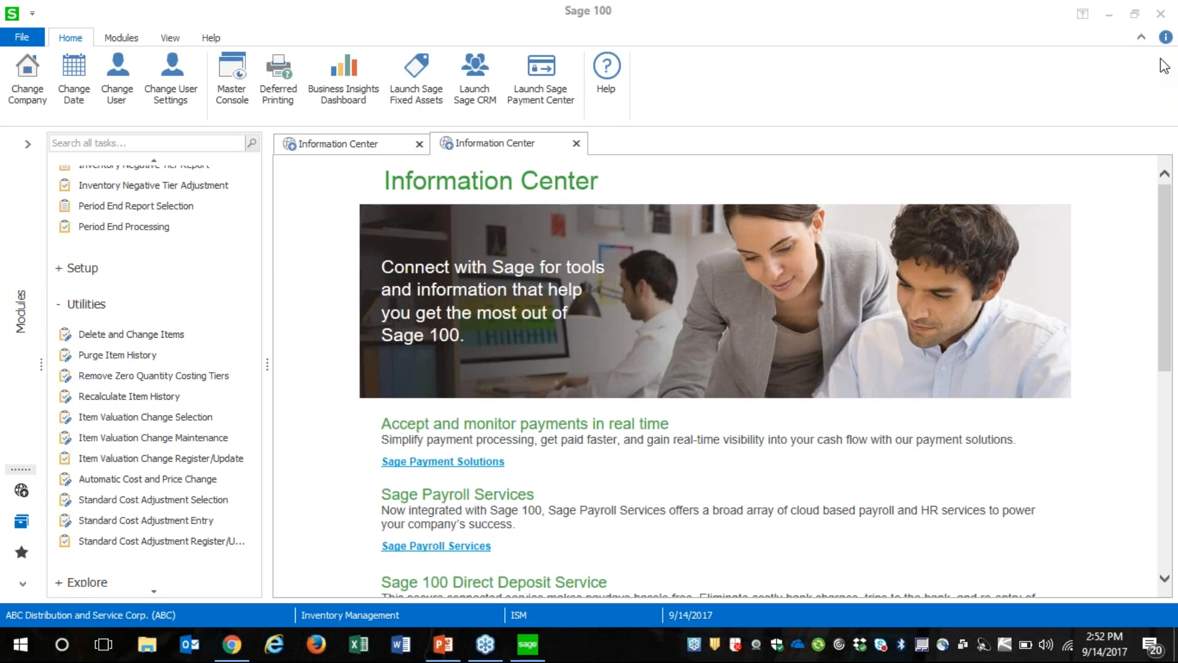